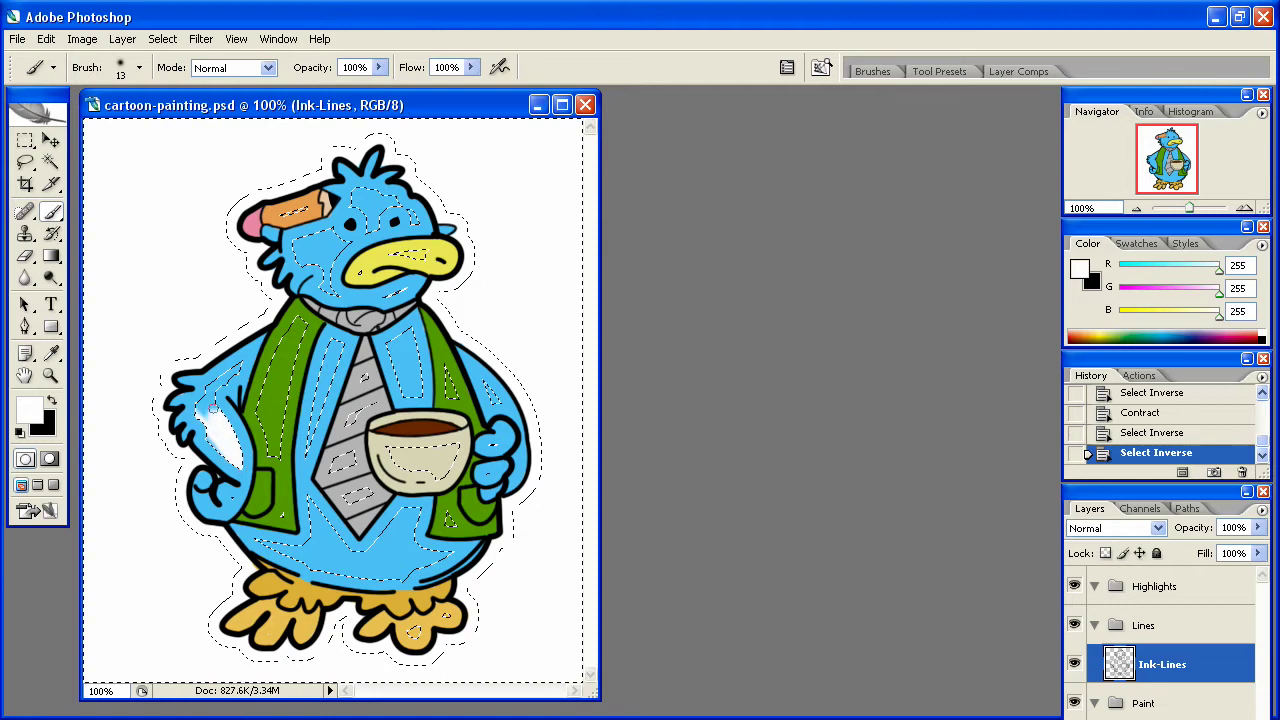
Undo the white brush stroke on the arm and add a new layer inside the Highlights group.
{"action": "key", "text": "ctrl+z"}
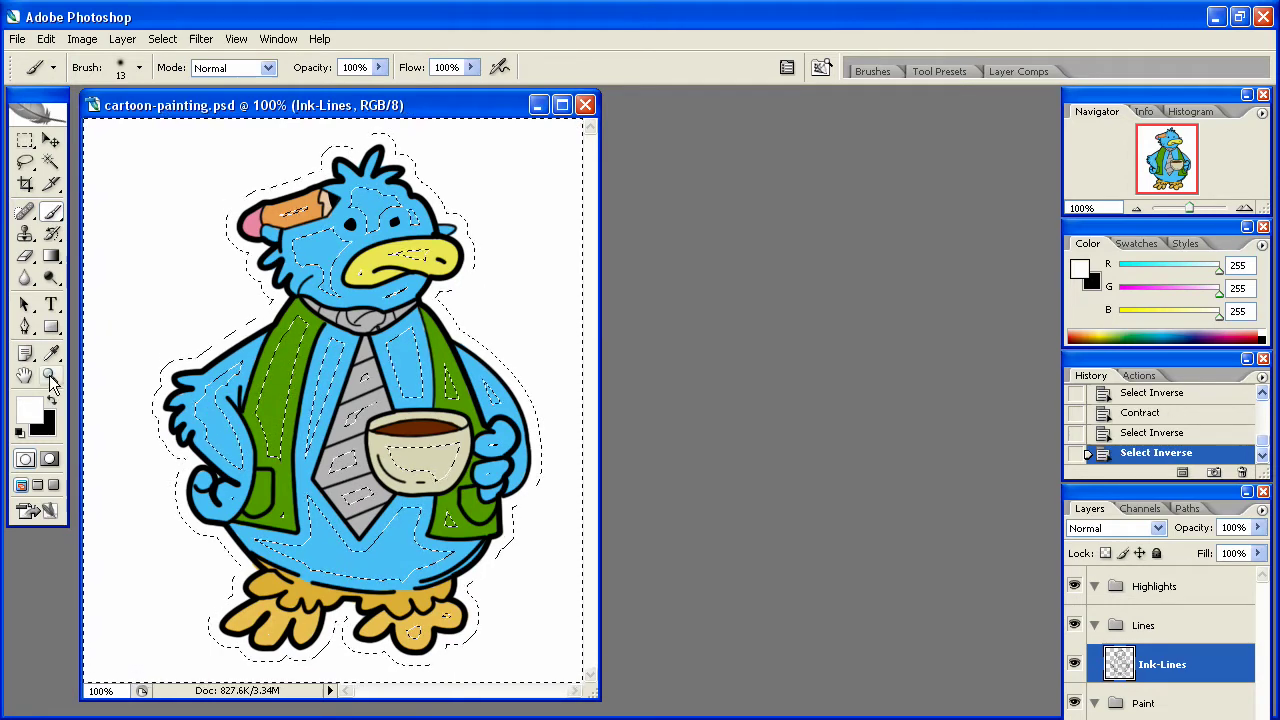
{"action": "left_click", "coordinate": [1095, 587]}
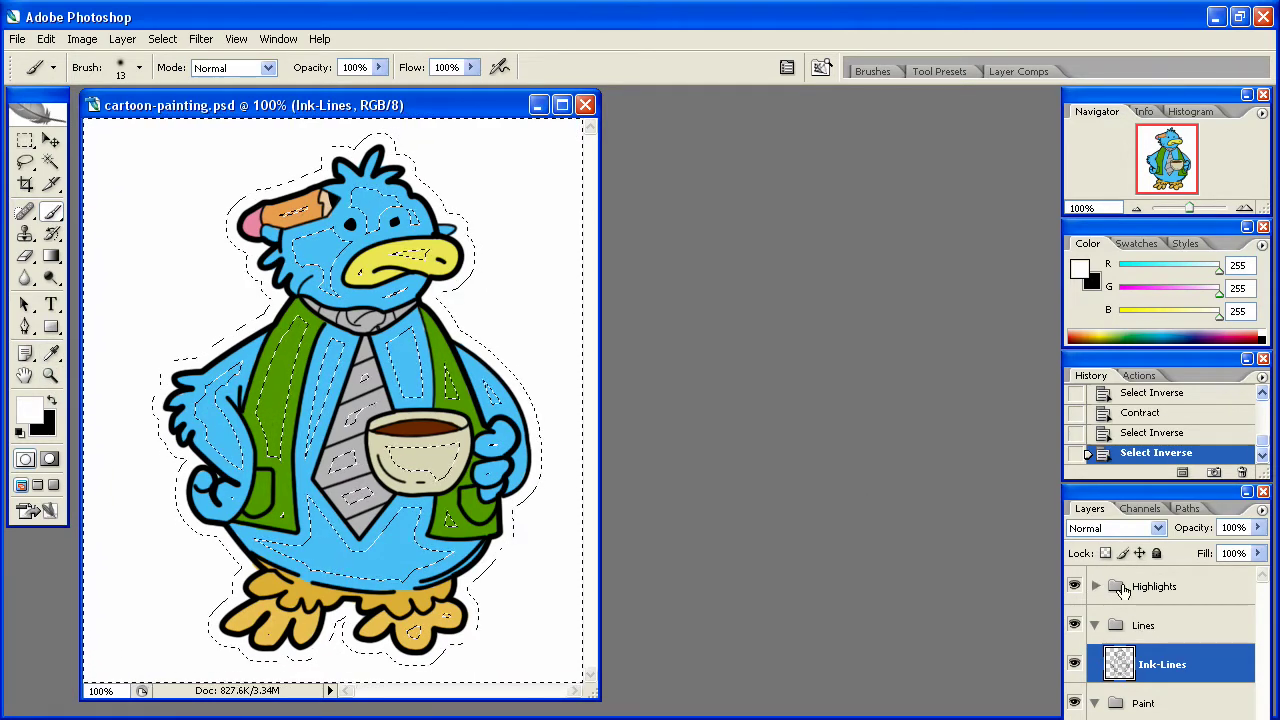
{"action": "left_click", "coordinate": [1188, 592]}
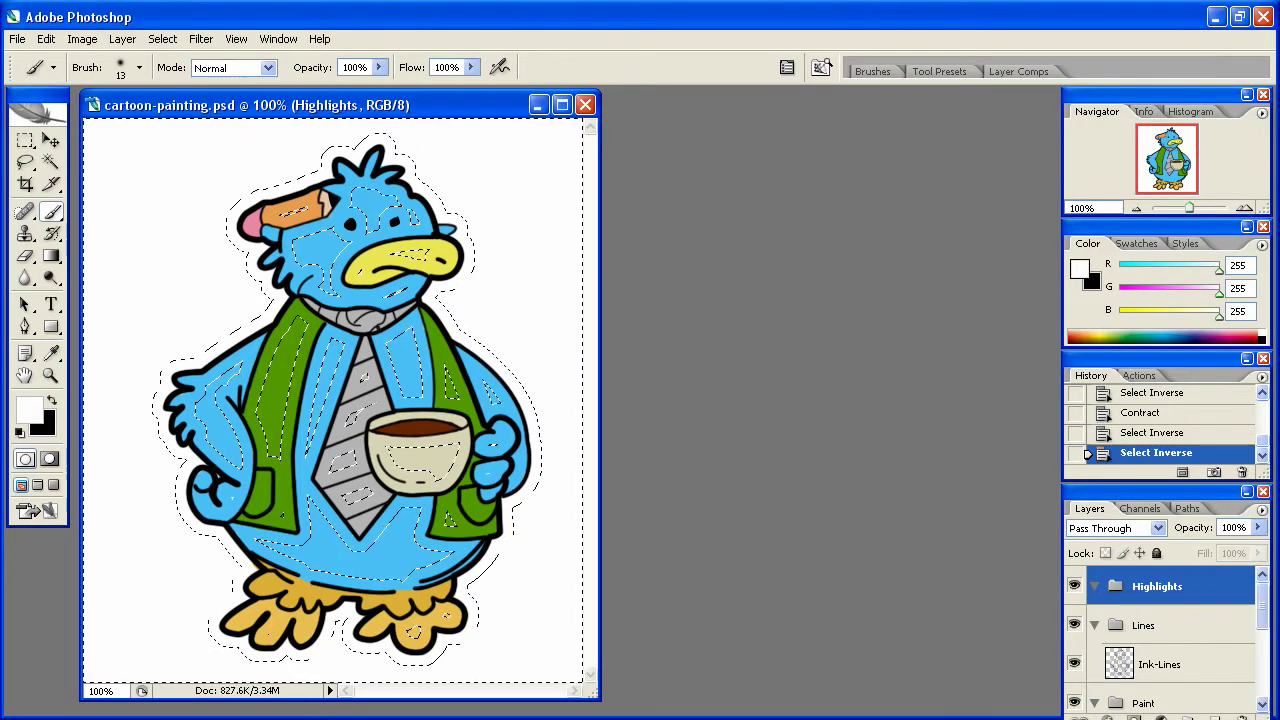
{"action": "left_click", "coordinate": [1214, 703]}
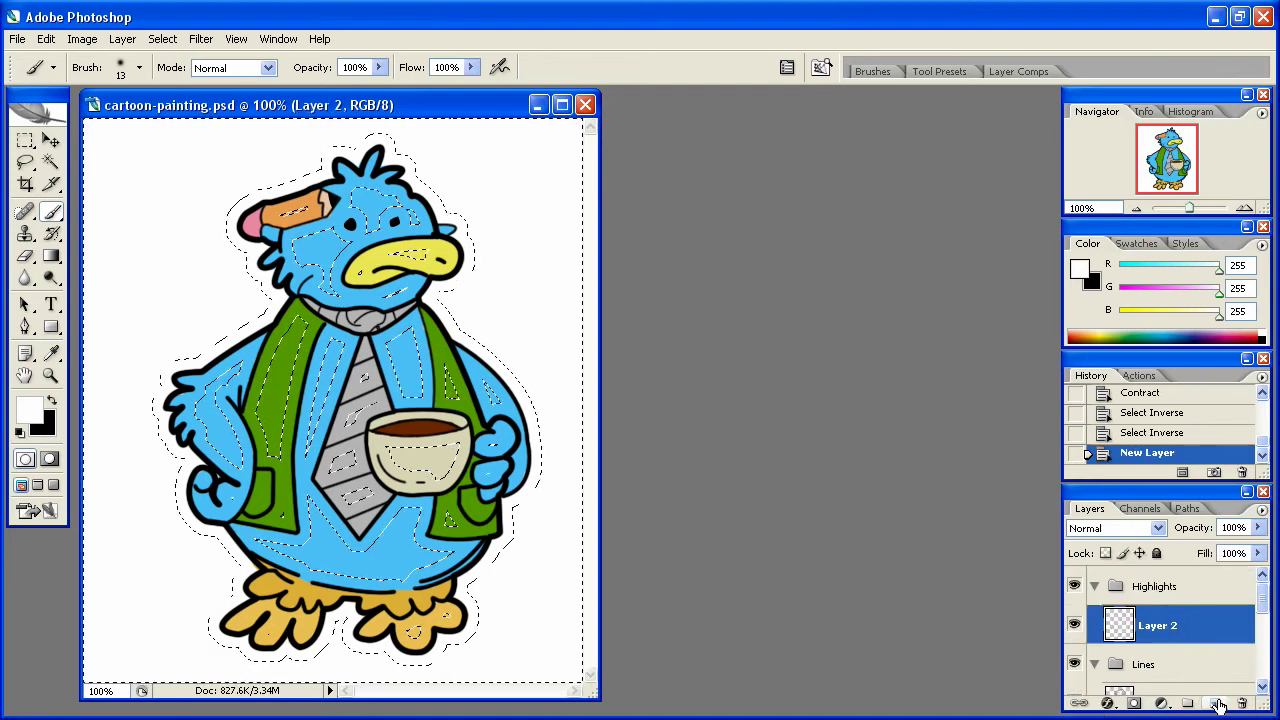
Rename the new layer in the Highlights group as Darker.
{"action": "double_click", "coordinate": [1160, 626]}
{"action": "type", "text": "Highlight"}
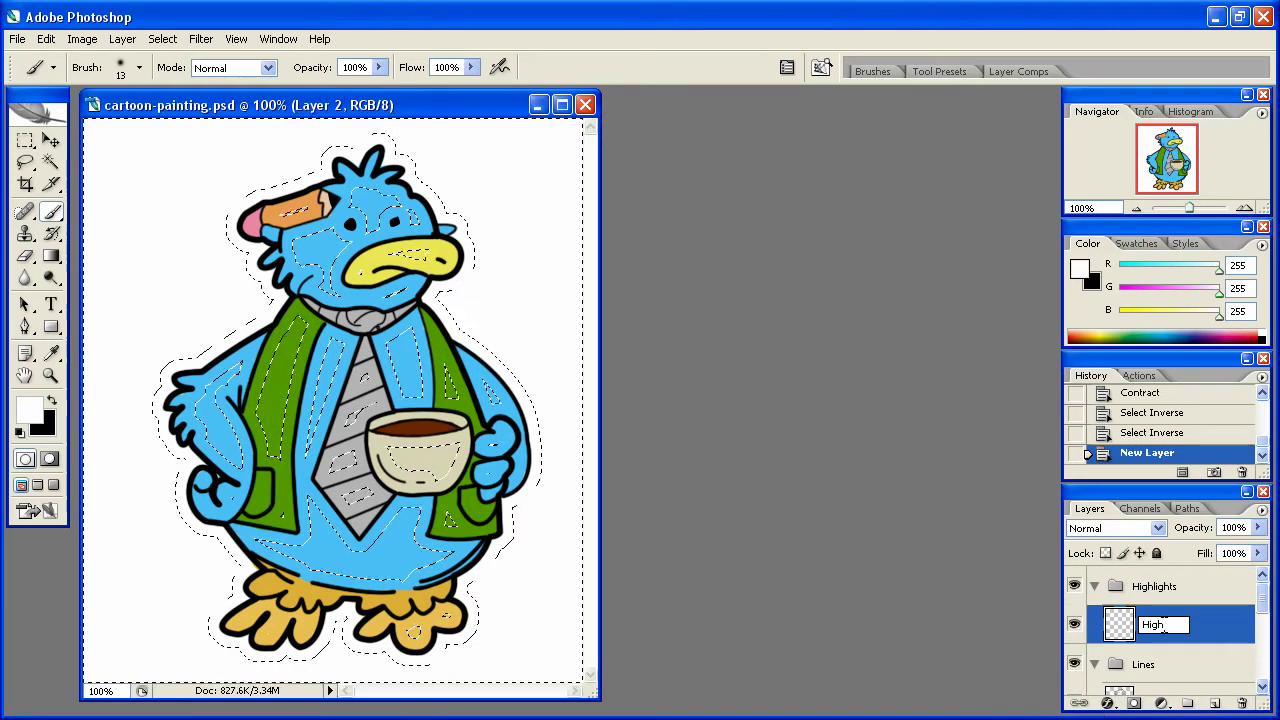
{"action": "key", "text": "BackSpace"}
{"action": "key", "text": "BackSpace"}
{"action": "key", "text": "BackSpace"}
{"action": "key", "text": "BackSpace"}
{"action": "key", "text": "BackSpace"}
{"action": "key", "text": "BackSpace"}
{"action": "key", "text": "BackSpace"}
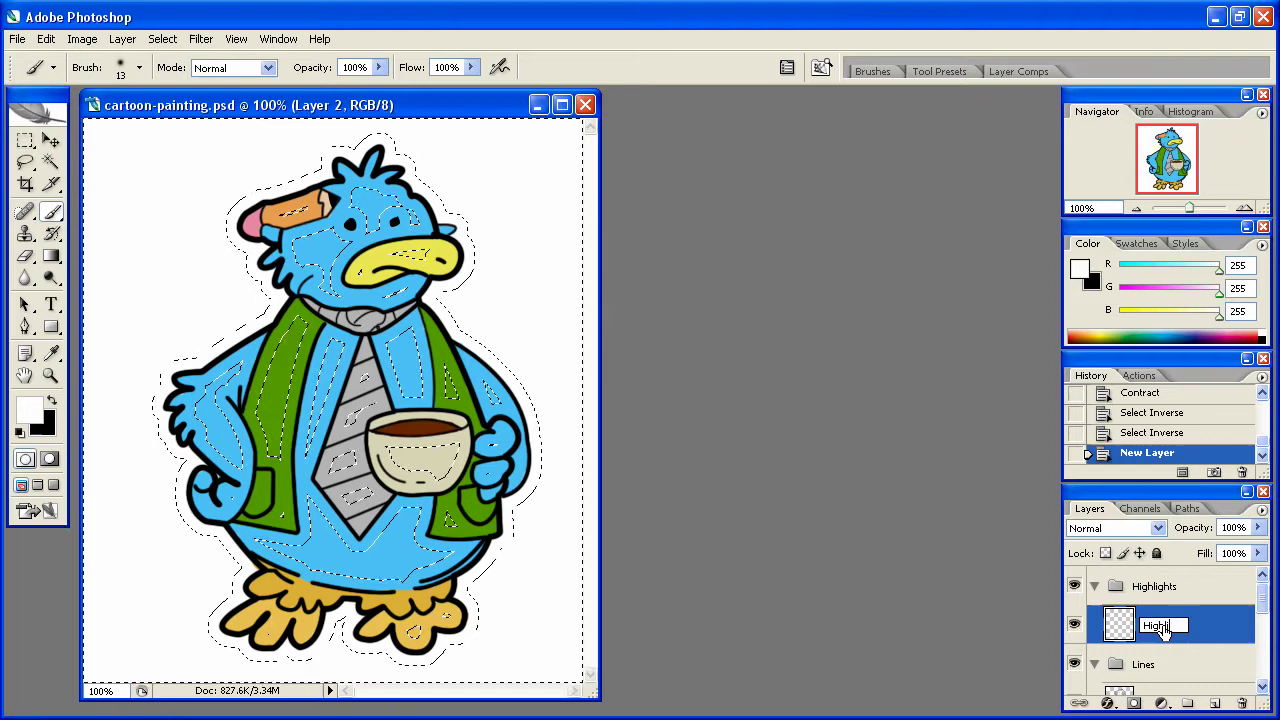
{"action": "key", "text": "BackSpace"}
{"action": "key", "text": "BackSpace"}
{"action": "type", "text": "Darker"}
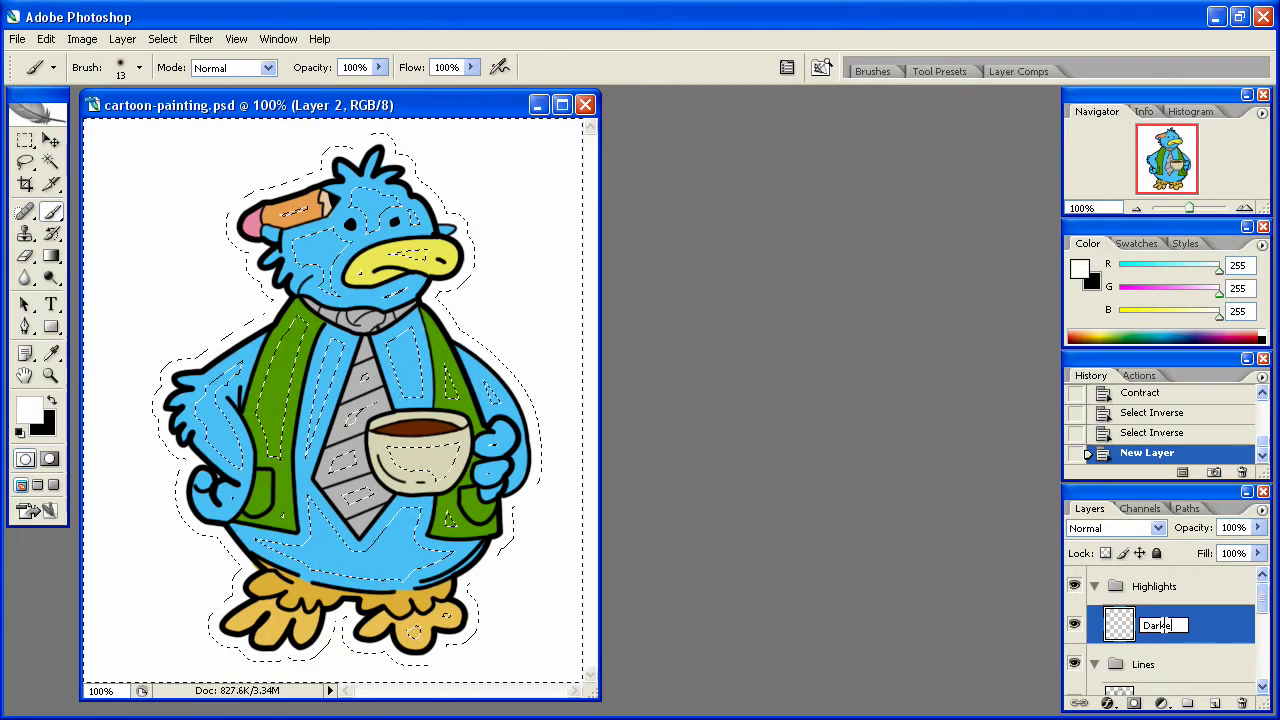
{"action": "key", "text": "Return"}
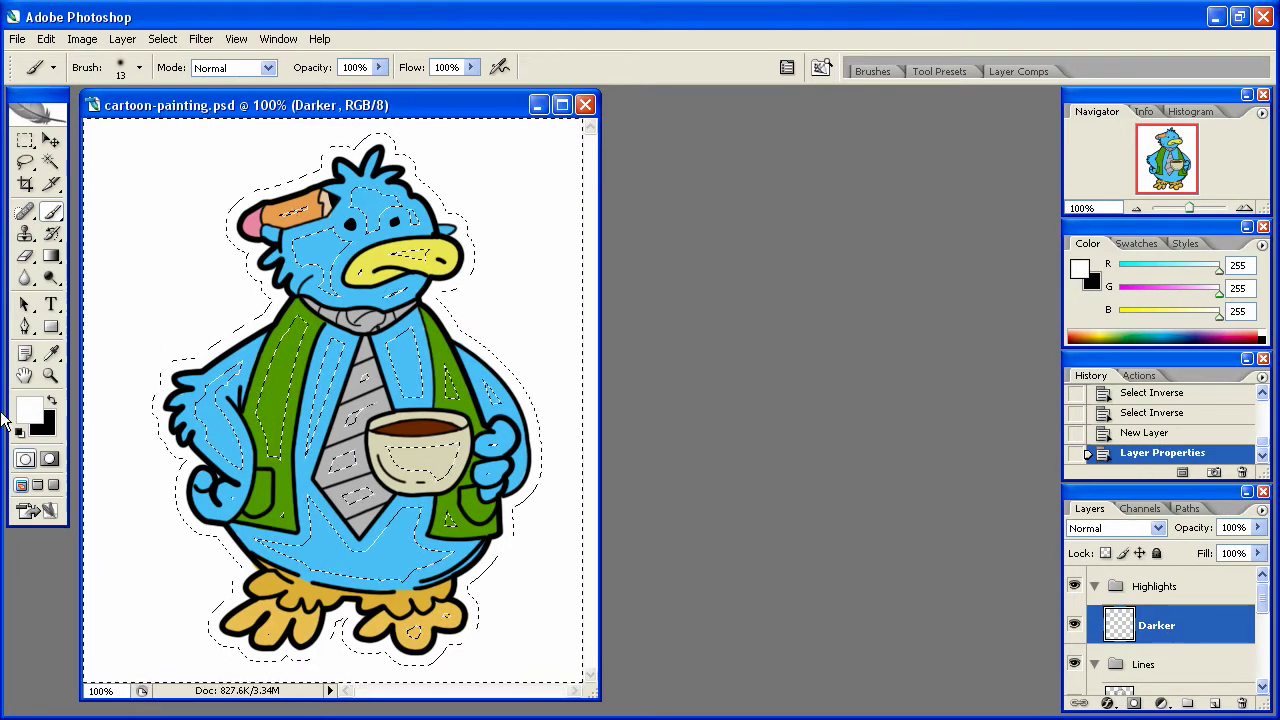
Paint the selected inner areas of the duck's body, vest, tie, cup, head and feet black with a 37 px soft brush.
{"action": "left_click", "coordinate": [52, 401]}
{"action": "right_click", "coordinate": [308, 440]}
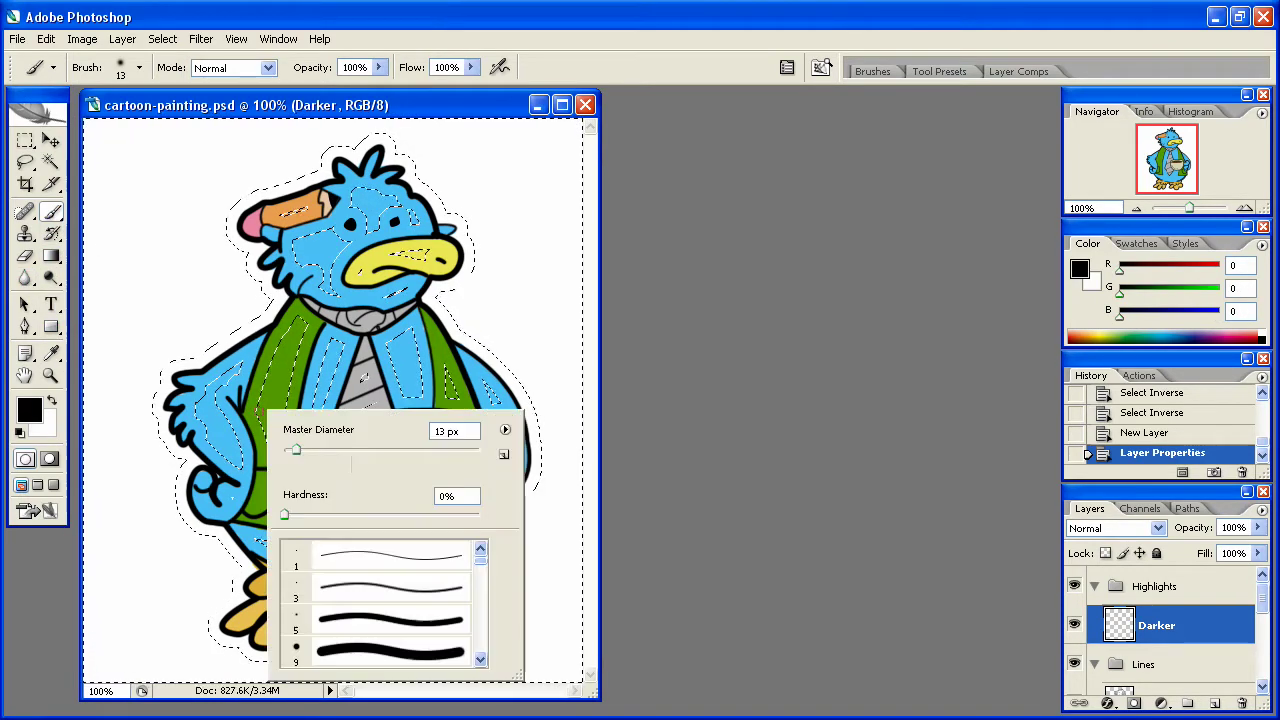
{"action": "left_click", "coordinate": [318, 449]}
{"action": "mouse_move", "coordinate": [208, 418]}
{"action": "left_mouse_down"}
{"action": "mouse_move", "coordinate": [238, 458]}
{"action": "mouse_move", "coordinate": [210, 390]}
{"action": "left_mouse_up"}
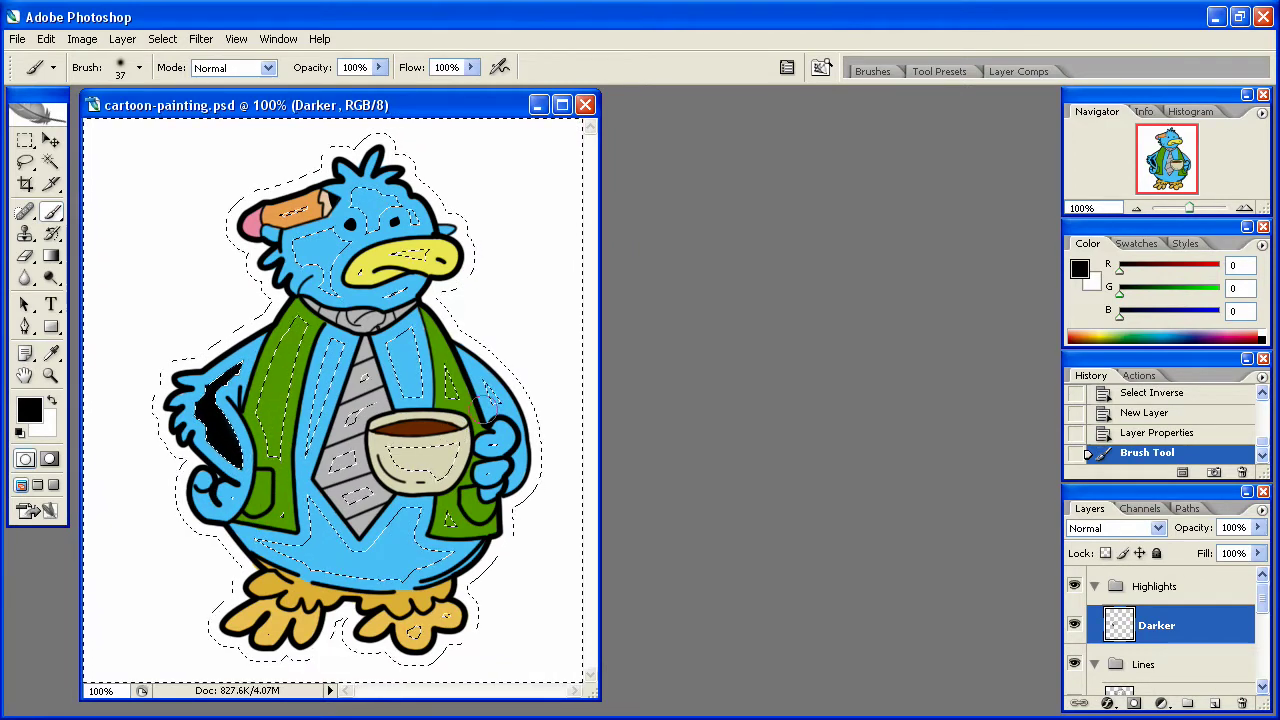
{"action": "left_click_drag", "start_coordinate": [485, 385], "coordinate": [489, 393]}
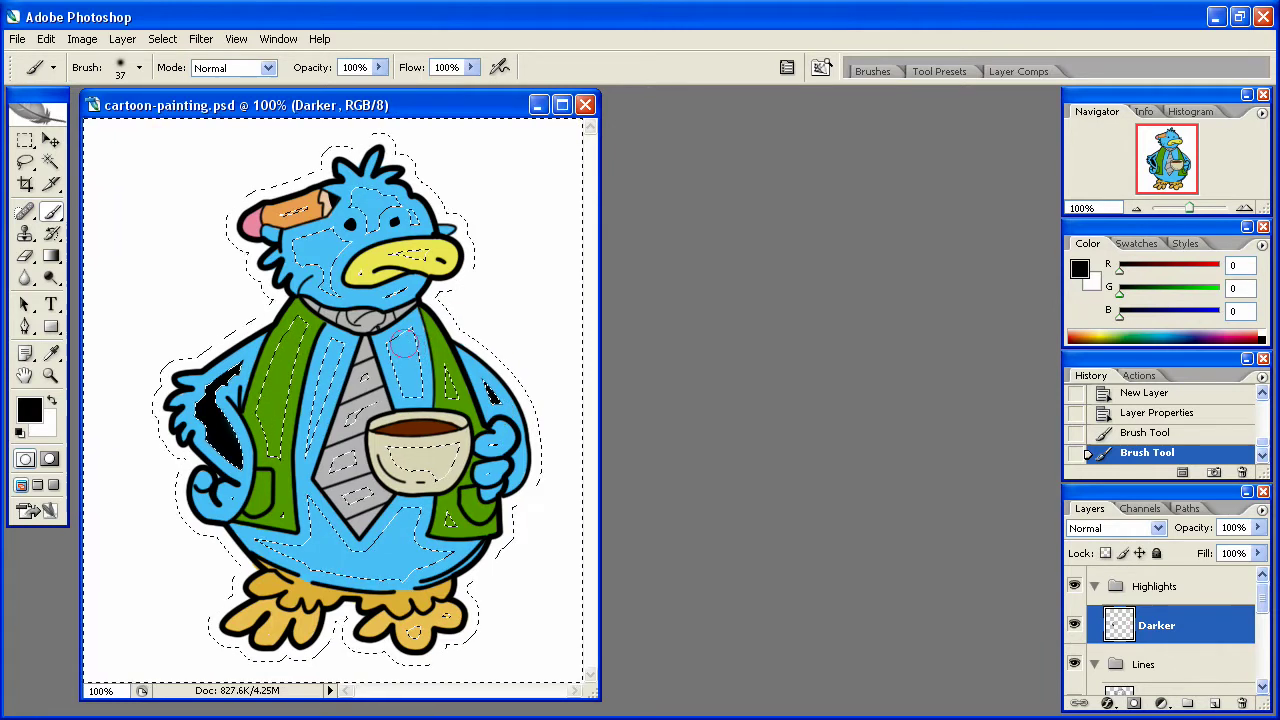
{"action": "mouse_move", "coordinate": [310, 524]}
{"action": "left_mouse_down"}
{"action": "mouse_move", "coordinate": [380, 545]}
{"action": "mouse_move", "coordinate": [250, 552]}
{"action": "mouse_move", "coordinate": [305, 542]}
{"action": "mouse_move", "coordinate": [360, 565]}
{"action": "left_mouse_up"}
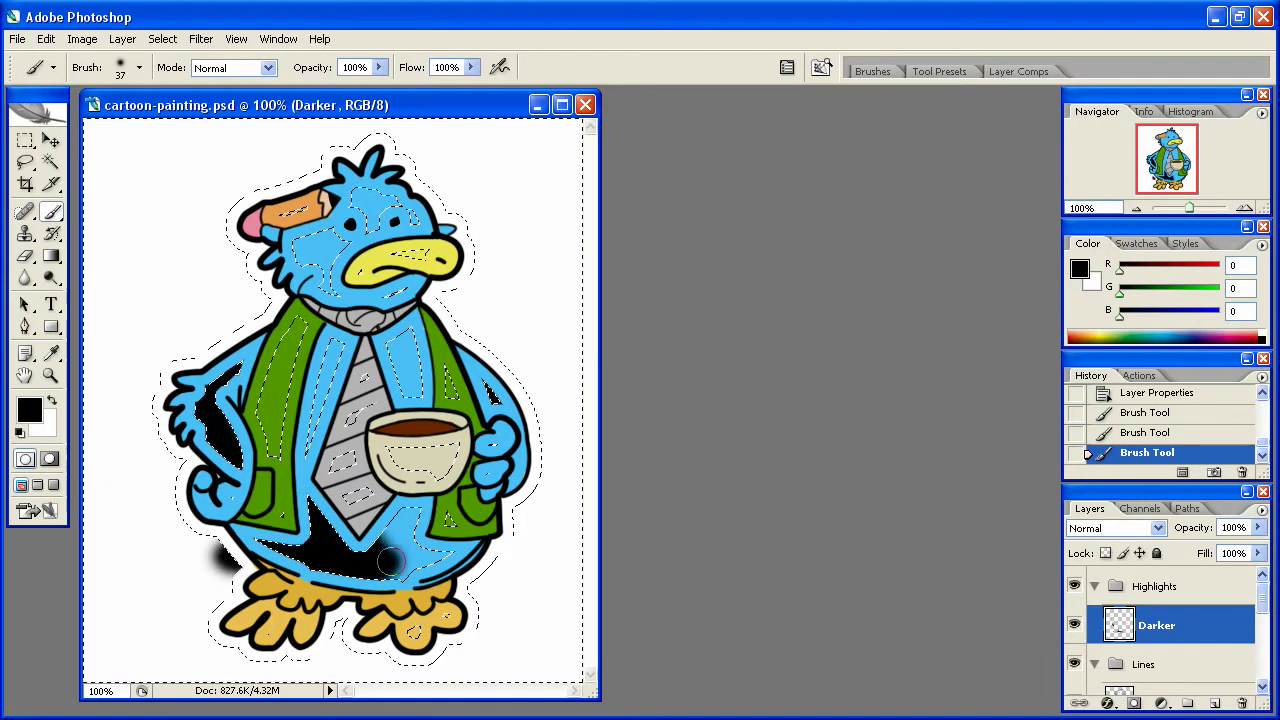
{"action": "left_click_drag", "start_coordinate": [387, 541], "coordinate": [390, 537]}
{"action": "left_click_drag", "start_coordinate": [336, 346], "coordinate": [303, 443]}
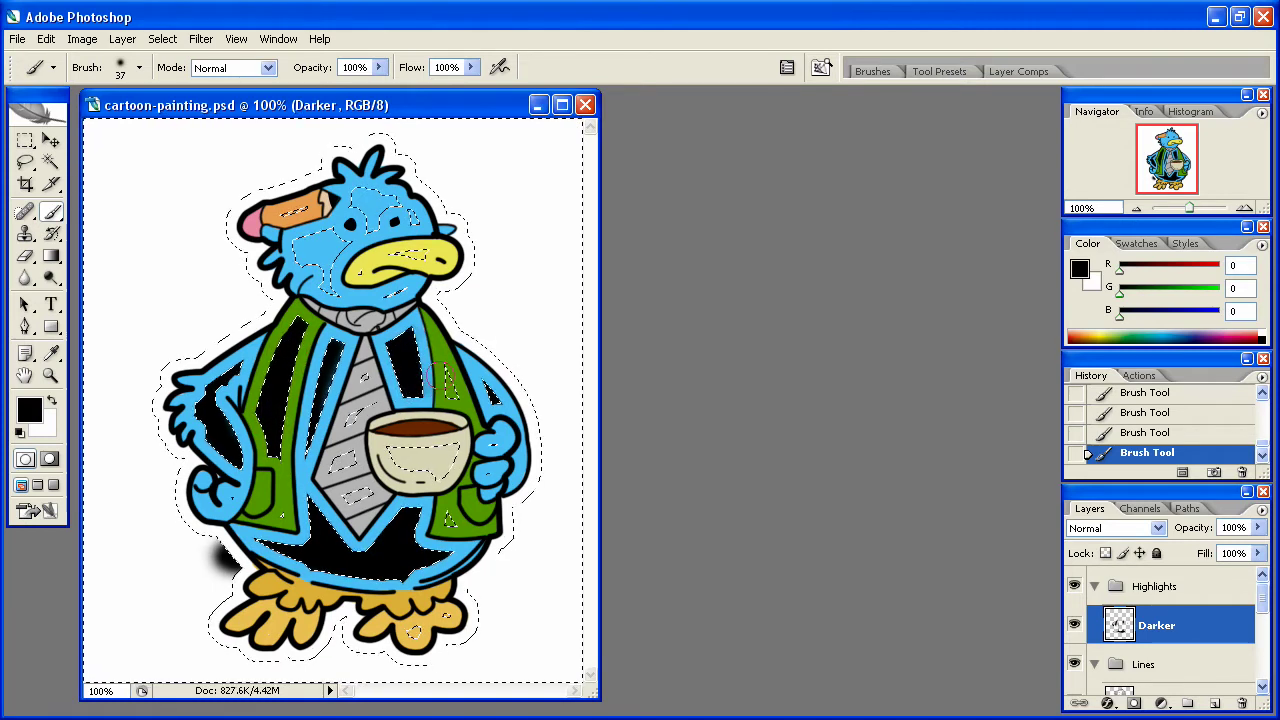
{"action": "left_click_drag", "start_coordinate": [455, 458], "coordinate": [398, 457]}
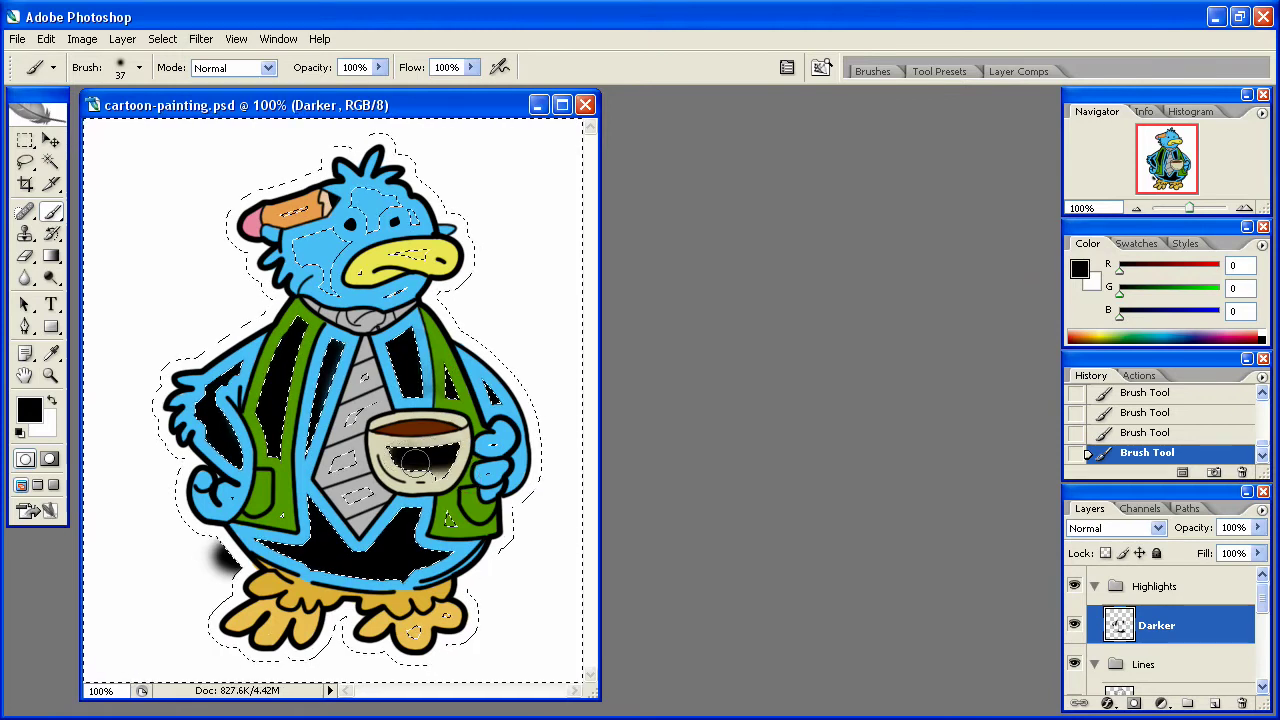
{"action": "left_click_drag", "start_coordinate": [413, 633], "coordinate": [432, 623]}
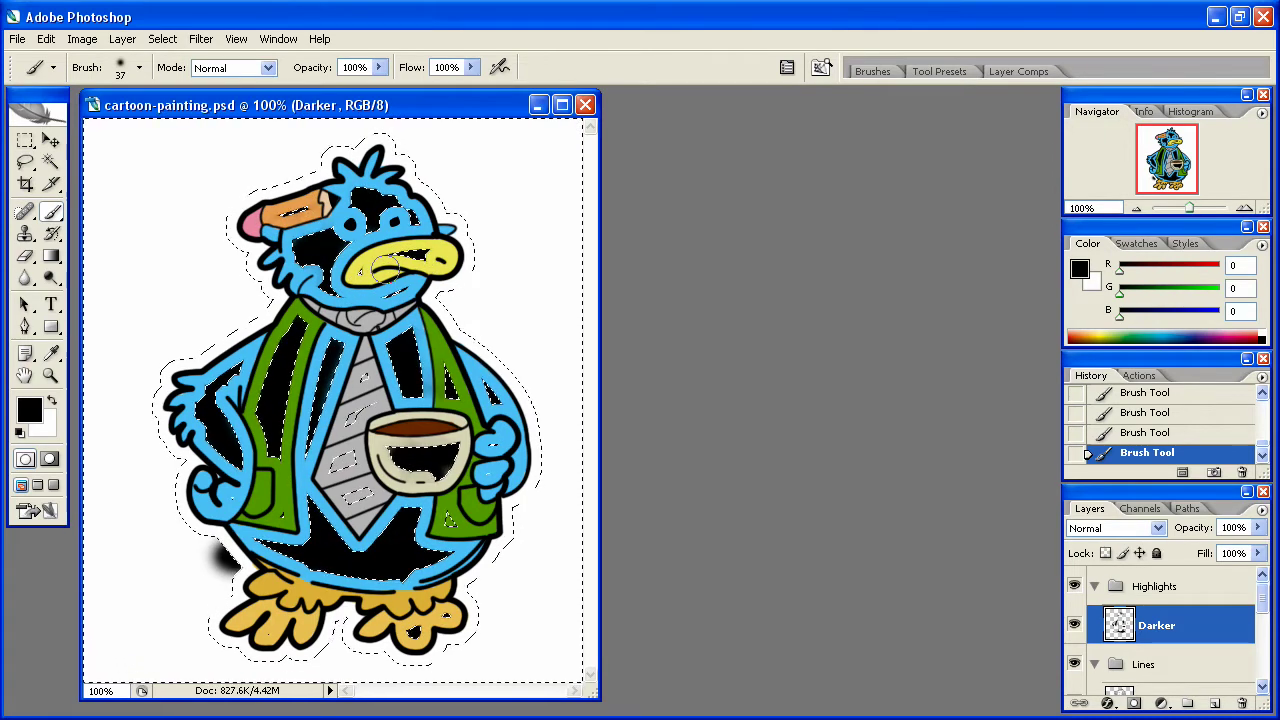
{"action": "mouse_move", "coordinate": [345, 492]}
{"action": "left_mouse_down"}
{"action": "mouse_move", "coordinate": [372, 498]}
{"action": "mouse_move", "coordinate": [330, 515]}
{"action": "left_mouse_up"}
{"action": "left_click_drag", "start_coordinate": [356, 463], "coordinate": [328, 466]}
{"action": "left_click_drag", "start_coordinate": [366, 415], "coordinate": [344, 423]}
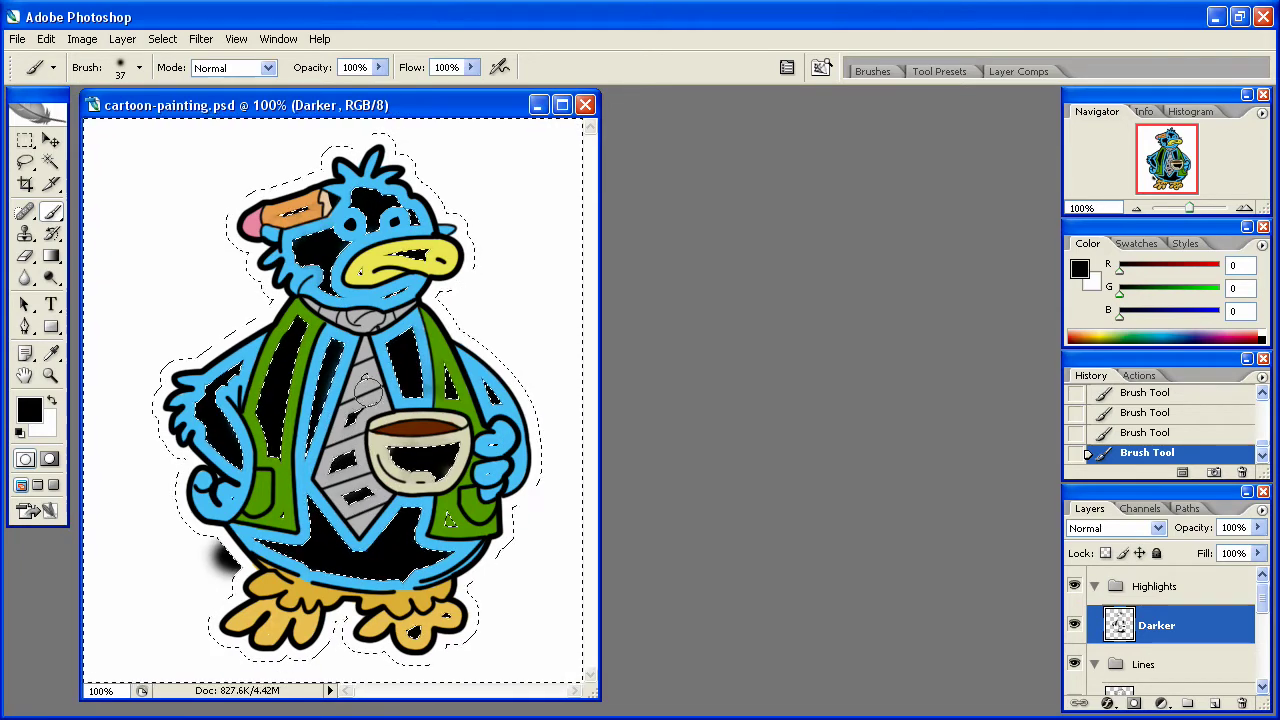
Deselect everything and erase the stray black paint outside the duck's lower body.
{"action": "key", "text": "ctrl+d"}
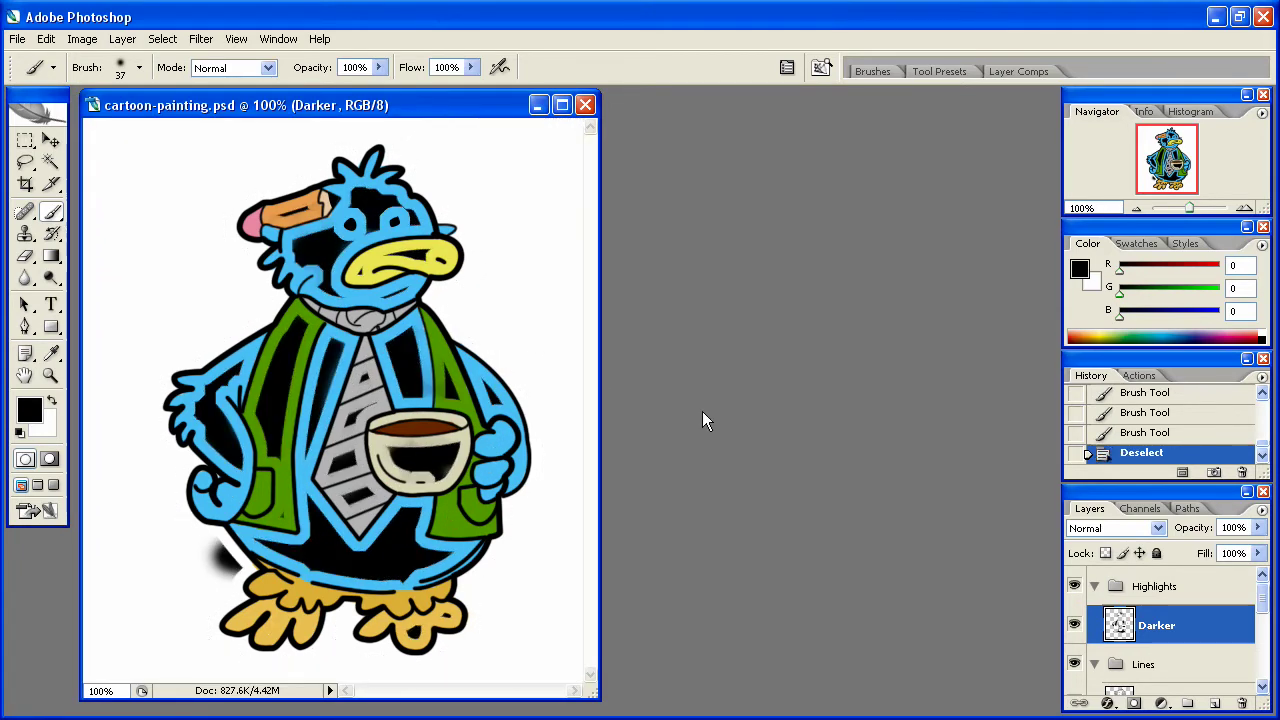
{"action": "left_click", "coordinate": [25, 256]}
{"action": "mouse_move", "coordinate": [219, 551]}
{"action": "left_mouse_down"}
{"action": "mouse_move", "coordinate": [233, 593]}
{"action": "mouse_move", "coordinate": [202, 568]}
{"action": "mouse_move", "coordinate": [195, 609]}
{"action": "left_mouse_up"}
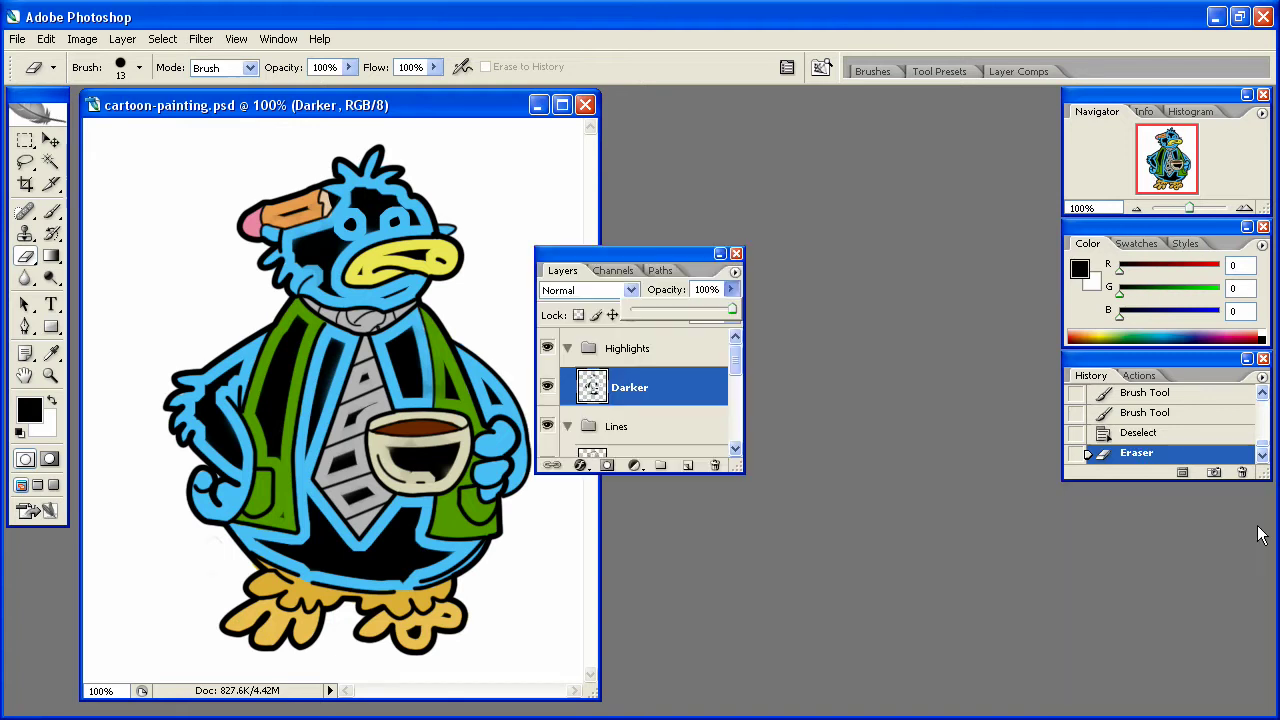
Set the Darker layer's blend mode to Overlay.
{"action": "left_click", "coordinate": [590, 290]}
{"action": "left_click", "coordinate": [595, 305]}
{"action": "key", "text": "Down"}
{"action": "key", "text": "Down"}
{"action": "key", "text": "Down"}
{"action": "key", "text": "Down"}
{"action": "key", "text": "Down"}
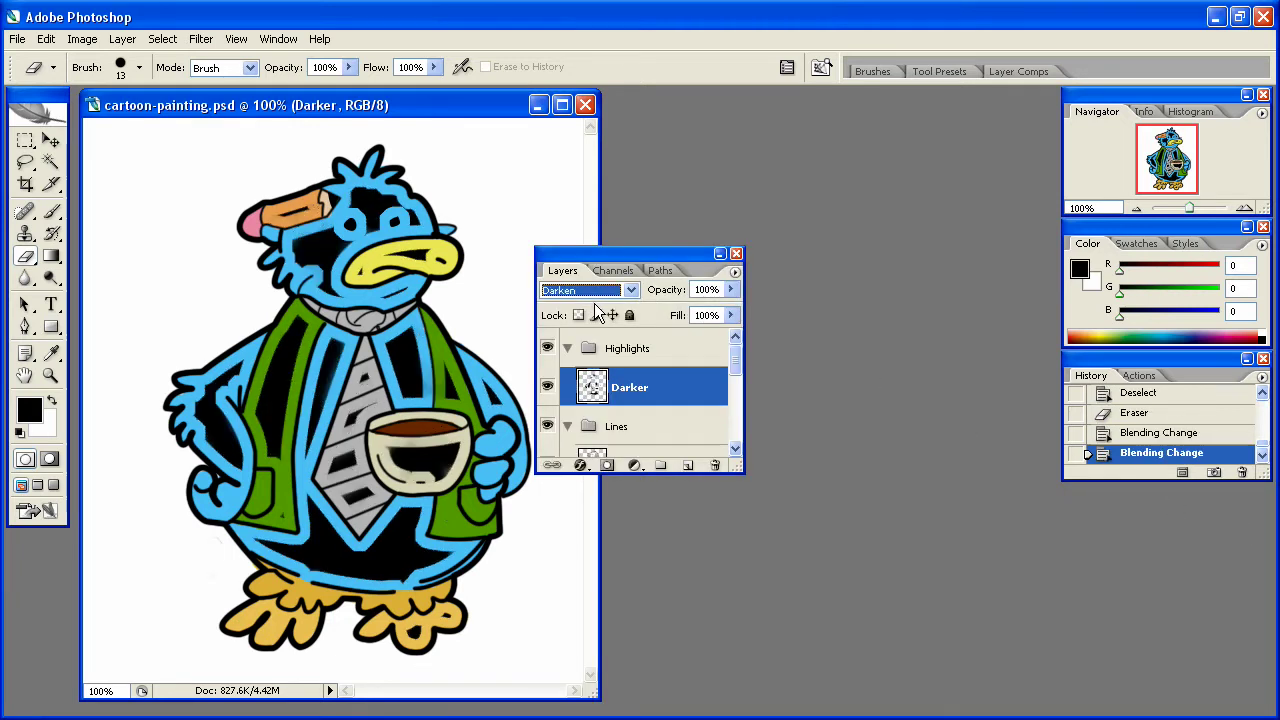
{"action": "key", "text": "Down"}
{"action": "key", "text": "Down"}
{"action": "key", "text": "Down"}
{"action": "key", "text": "Down"}
{"action": "key", "text": "Down"}
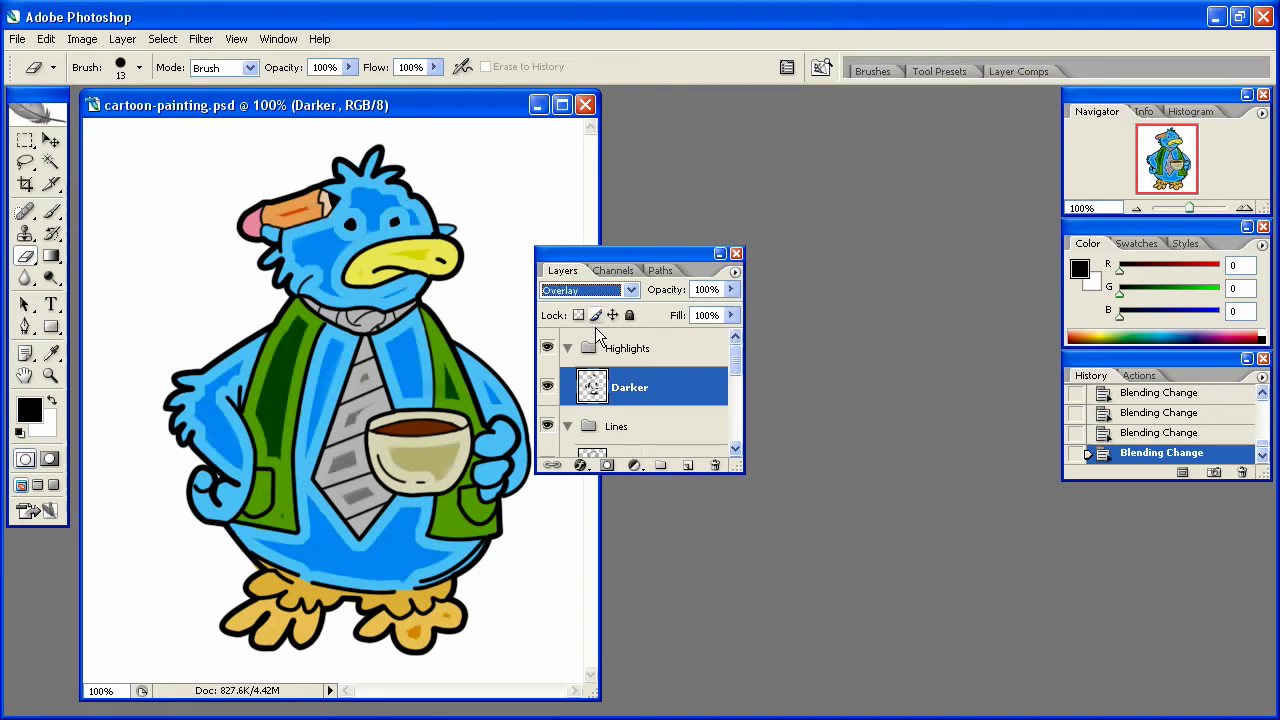
Try the other blend modes on the Darker layer, including Saturation and Exclusion.
{"action": "scroll", "coordinate": [598, 345], "scroll_direction": "down", "scroll_amount": 2}
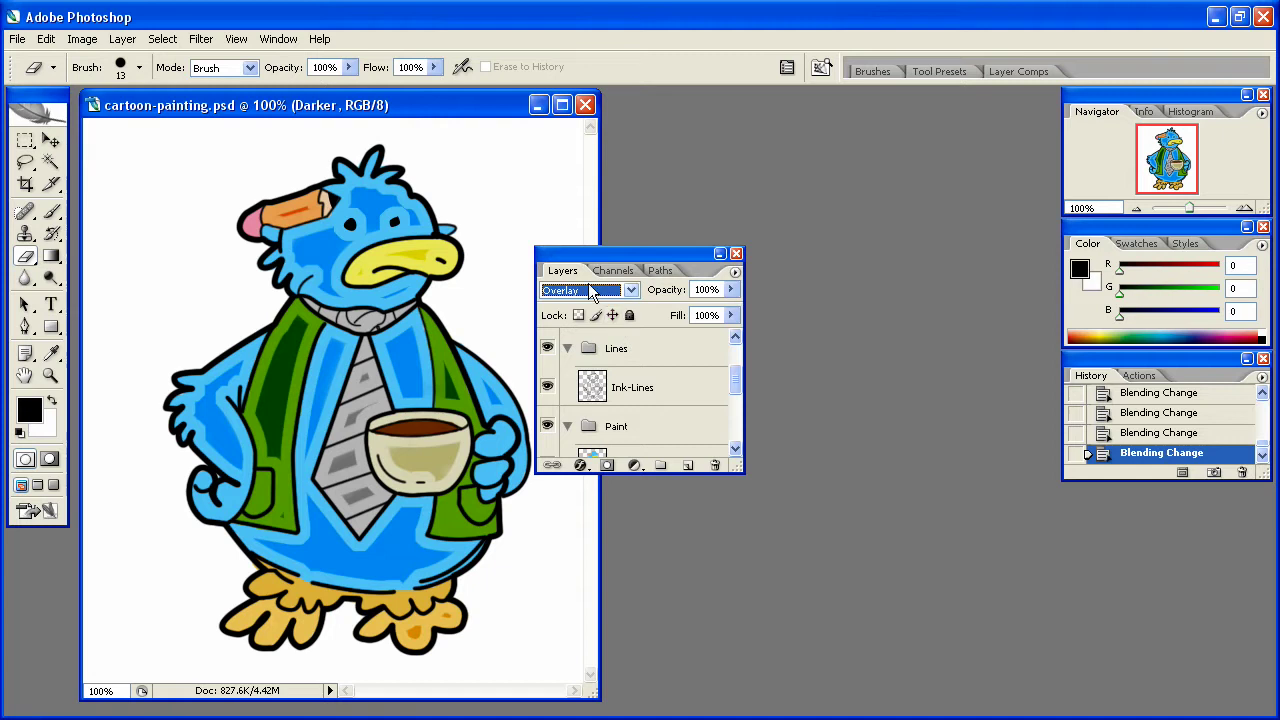
{"action": "key", "text": "Down"}
{"action": "key", "text": "Down"}
{"action": "key", "text": "Up"}
{"action": "key", "text": "Down"}
{"action": "key", "text": "Down"}
{"action": "key", "text": "Down"}
{"action": "key", "text": "Up"}
{"action": "key", "text": "Down"}
{"action": "key", "text": "Down"}
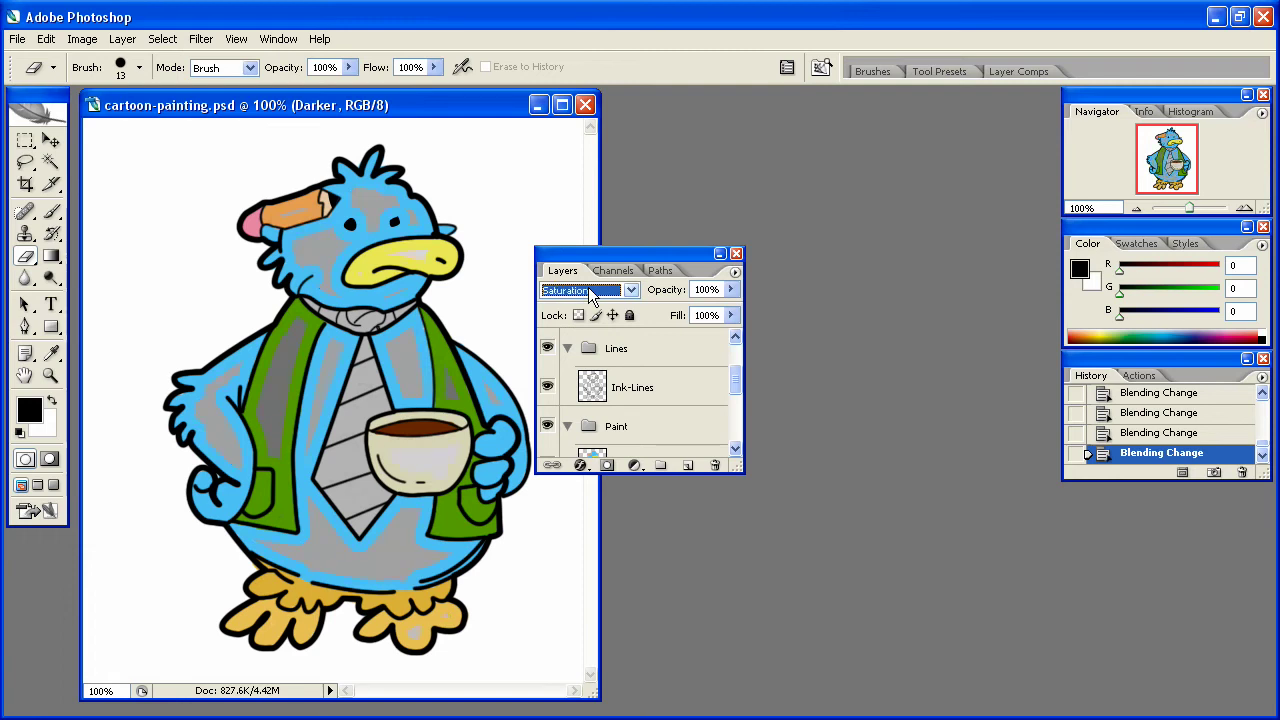
{"action": "key", "text": "Down"}
{"action": "key", "text": "Up"}
{"action": "key", "text": "Up"}
{"action": "key", "text": "Up"}
{"action": "key", "text": "Up"}
{"action": "key", "text": "Up"}
{"action": "key", "text": "Up"}
{"action": "key", "text": "Up"}
{"action": "key", "text": "Up"}
{"action": "key", "text": "Up"}
{"action": "key", "text": "Up"}
{"action": "key", "text": "Up"}
{"action": "key", "text": "Up"}
{"action": "key", "text": "Up"}
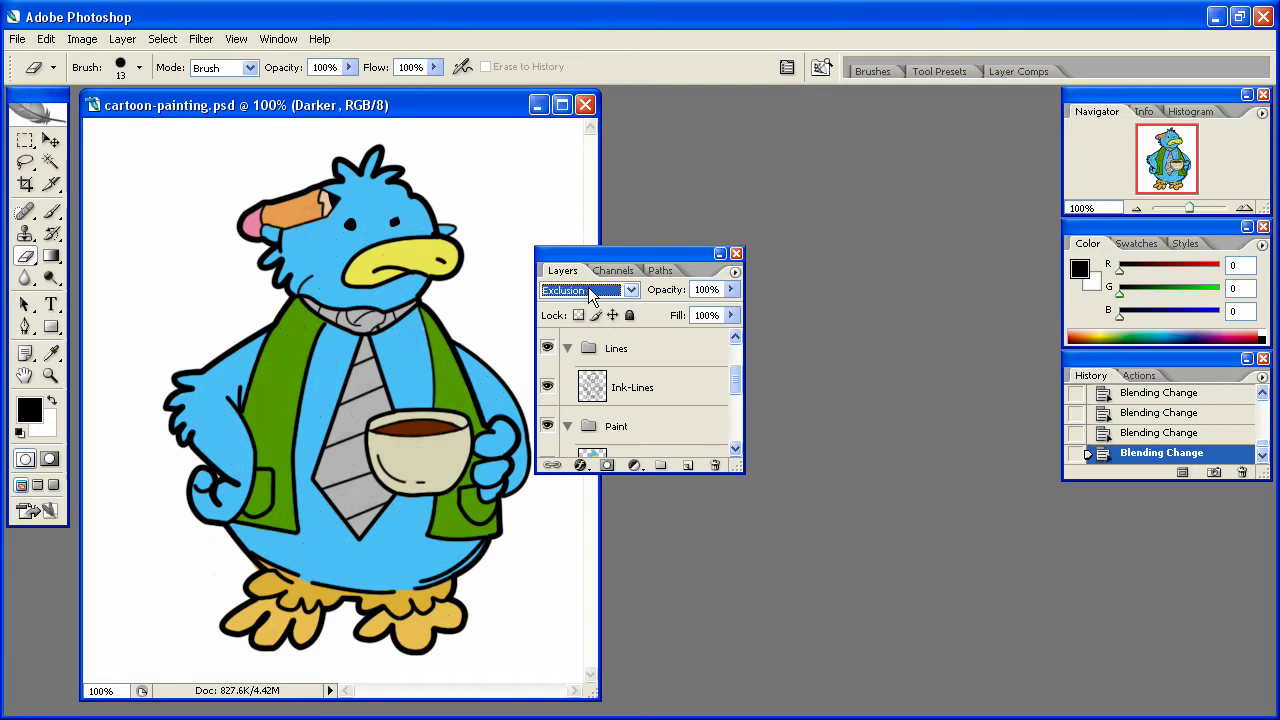
Set the Darker layer's blend mode to Soft Light.
{"action": "key", "text": "Down"}
{"action": "key", "text": "Down"}
{"action": "key", "text": "Up"}
{"action": "key", "text": "Down"}
{"action": "key", "text": "Up"}
{"action": "key", "text": "Down"}
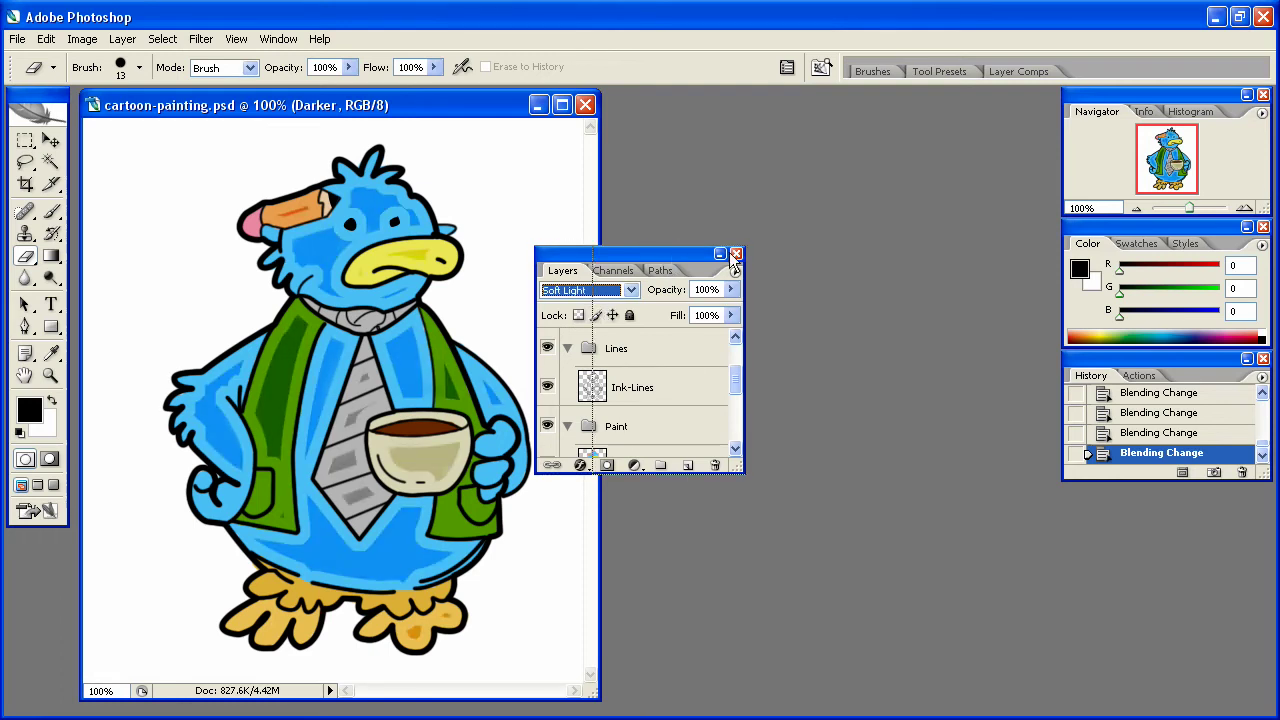
Move the layer list clear of the artwork and look through the Ink-Lines and Base-Paint layers.
{"action": "left_click_drag", "start_coordinate": [652, 252], "coordinate": [799, 267]}
{"action": "left_click", "coordinate": [786, 404]}
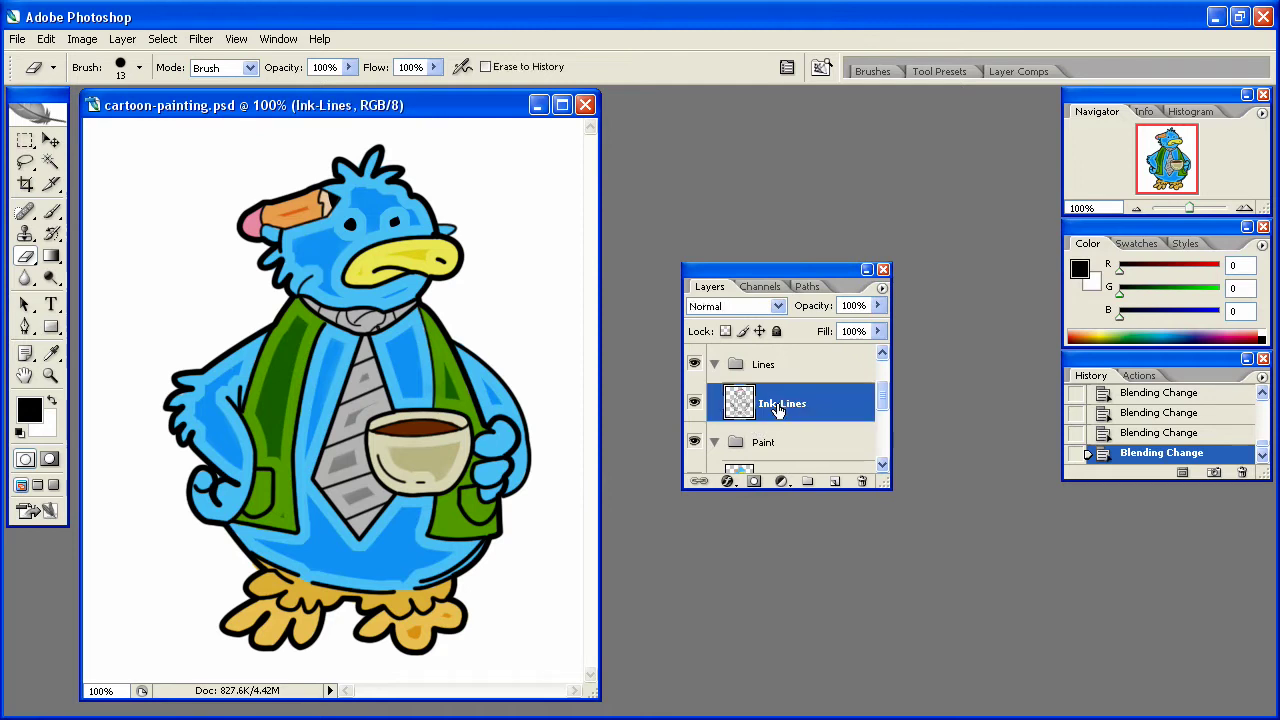
{"action": "scroll", "coordinate": [777, 423], "scroll_direction": "down", "scroll_amount": 2}
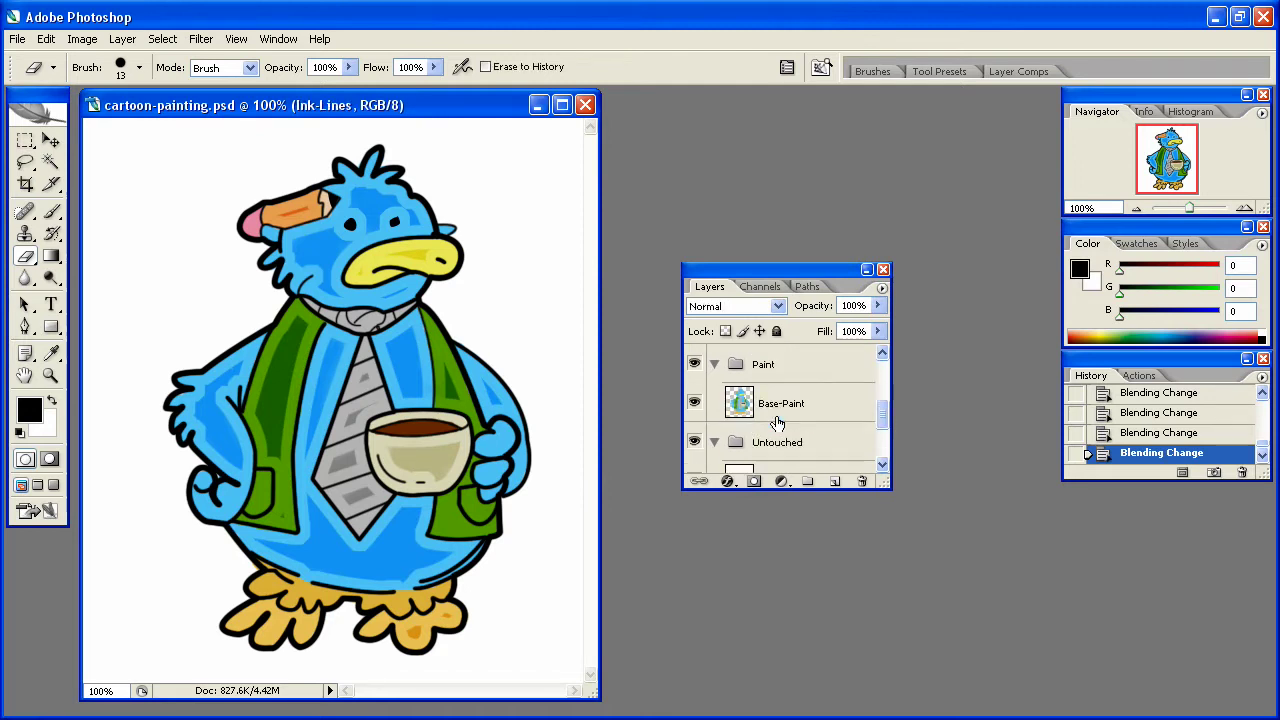
{"action": "left_click", "coordinate": [805, 404]}
{"action": "scroll", "coordinate": [800, 391], "scroll_direction": "up", "scroll_amount": 4}
Apply a Gaussian Blur with a radius of 4.4 pixels to the Darker layer.
{"action": "left_click", "coordinate": [800, 392]}
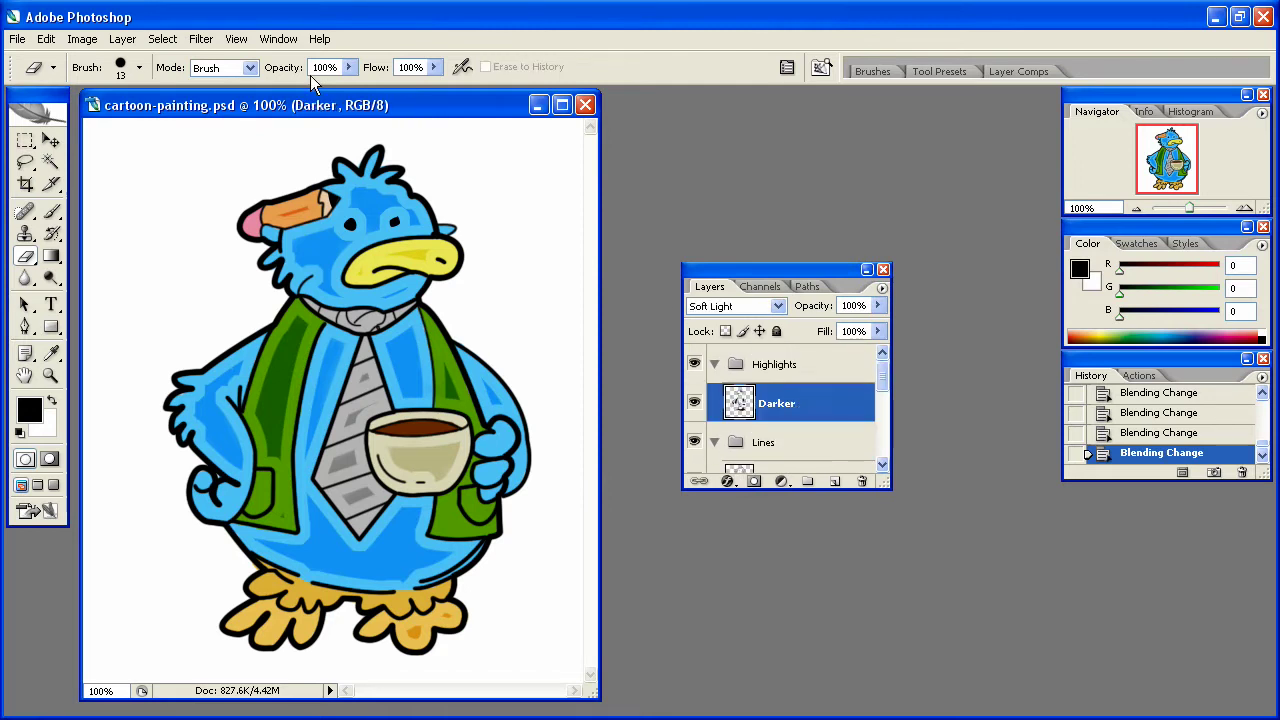
{"action": "left_click", "coordinate": [193, 42]}
{"action": "mouse_move", "coordinate": [250, 198]}
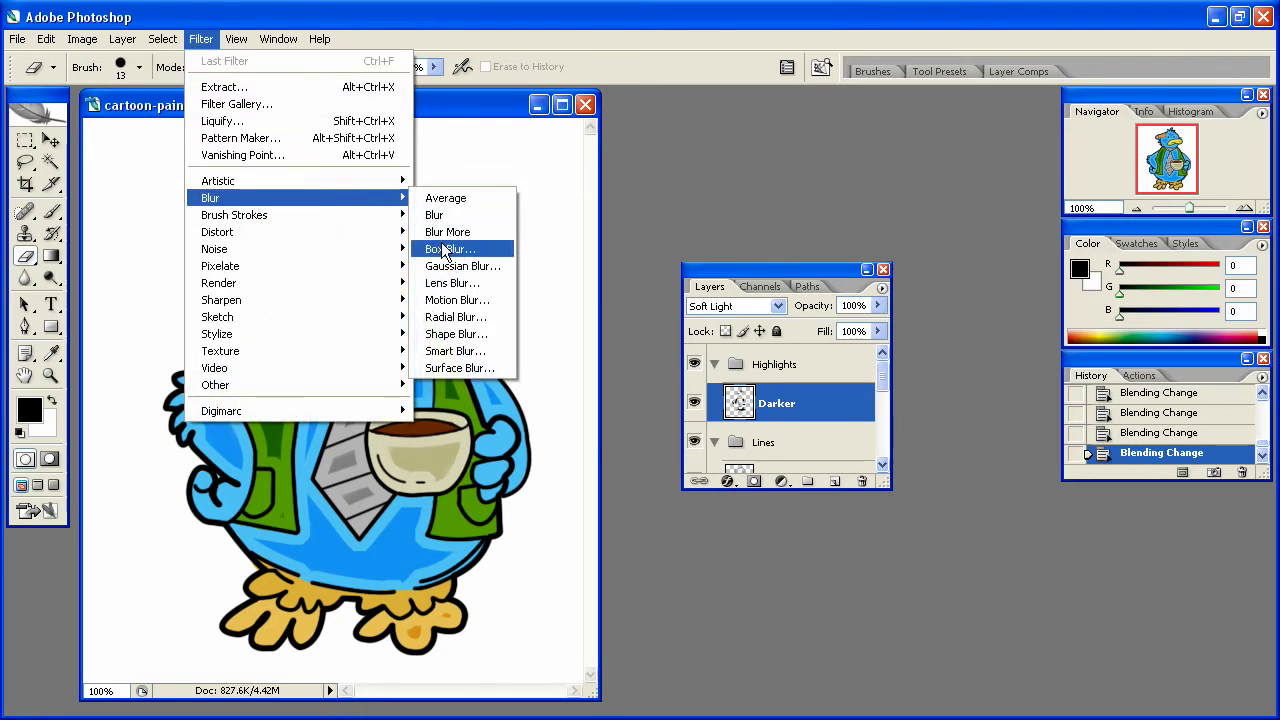
{"action": "left_click", "coordinate": [460, 265]}
{"action": "left_click_drag", "start_coordinate": [559, 529], "coordinate": [543, 529]}
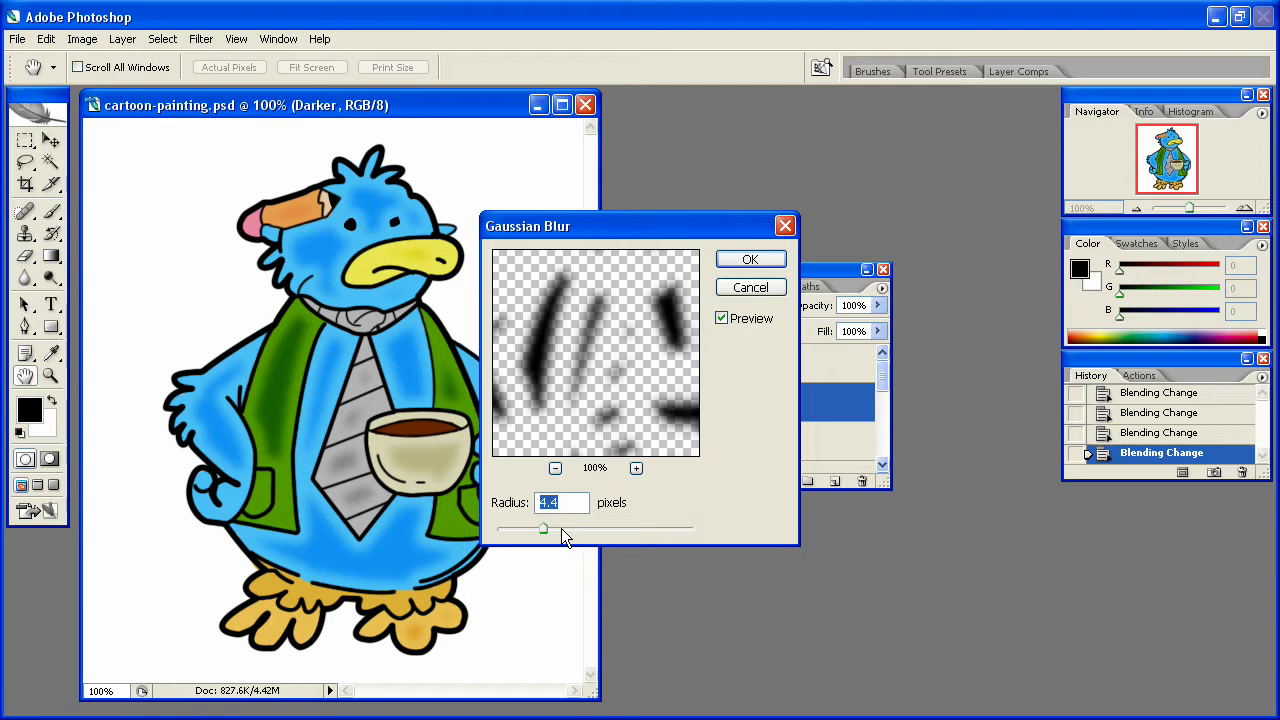
{"action": "left_click_drag", "start_coordinate": [544, 528], "coordinate": [544, 528]}
{"action": "left_click", "coordinate": [749, 262]}
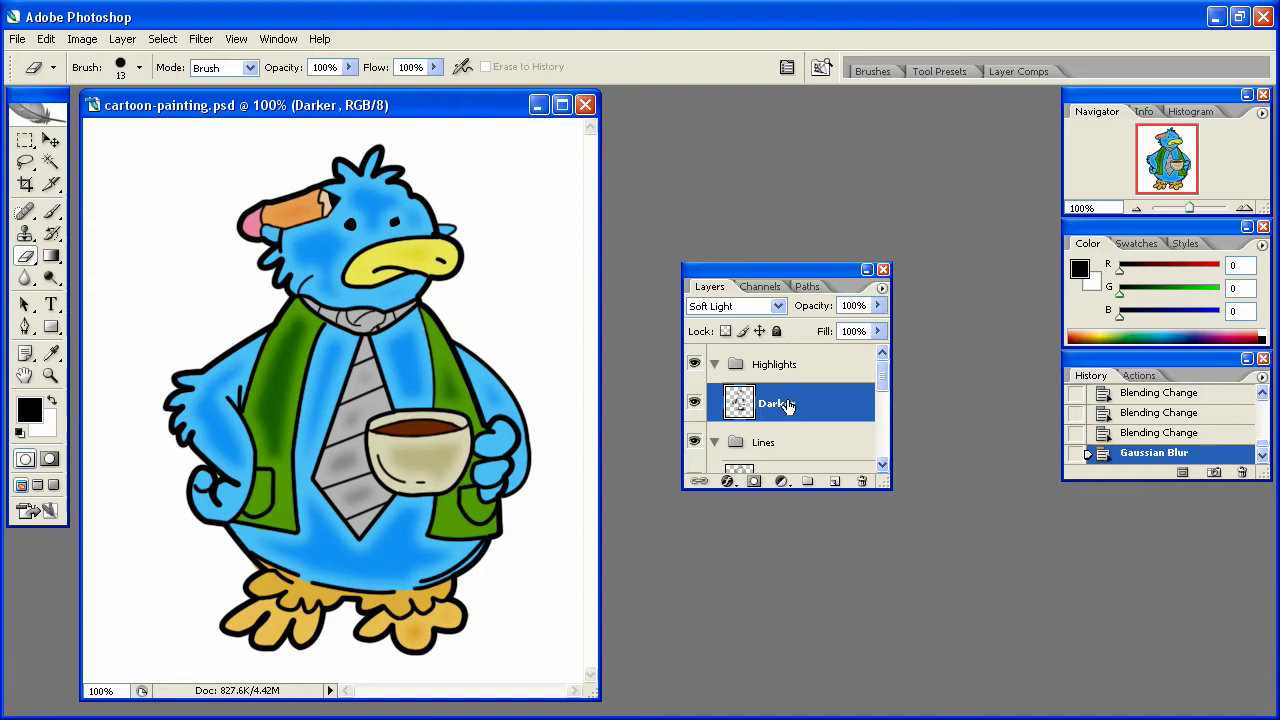
Duplicate the Base-Paint layer and move the copy into the Highlights group below Darker.
{"action": "scroll", "coordinate": [790, 406], "scroll_direction": "down", "scroll_amount": 4}
{"action": "left_click", "coordinate": [820, 410]}
{"action": "scroll", "coordinate": [816, 425], "scroll_direction": "up", "scroll_amount": 1}
{"action": "left_click_drag", "start_coordinate": [817, 443], "coordinate": [834, 481]}
{"action": "scroll", "coordinate": [795, 441], "scroll_direction": "down", "scroll_amount": 1}
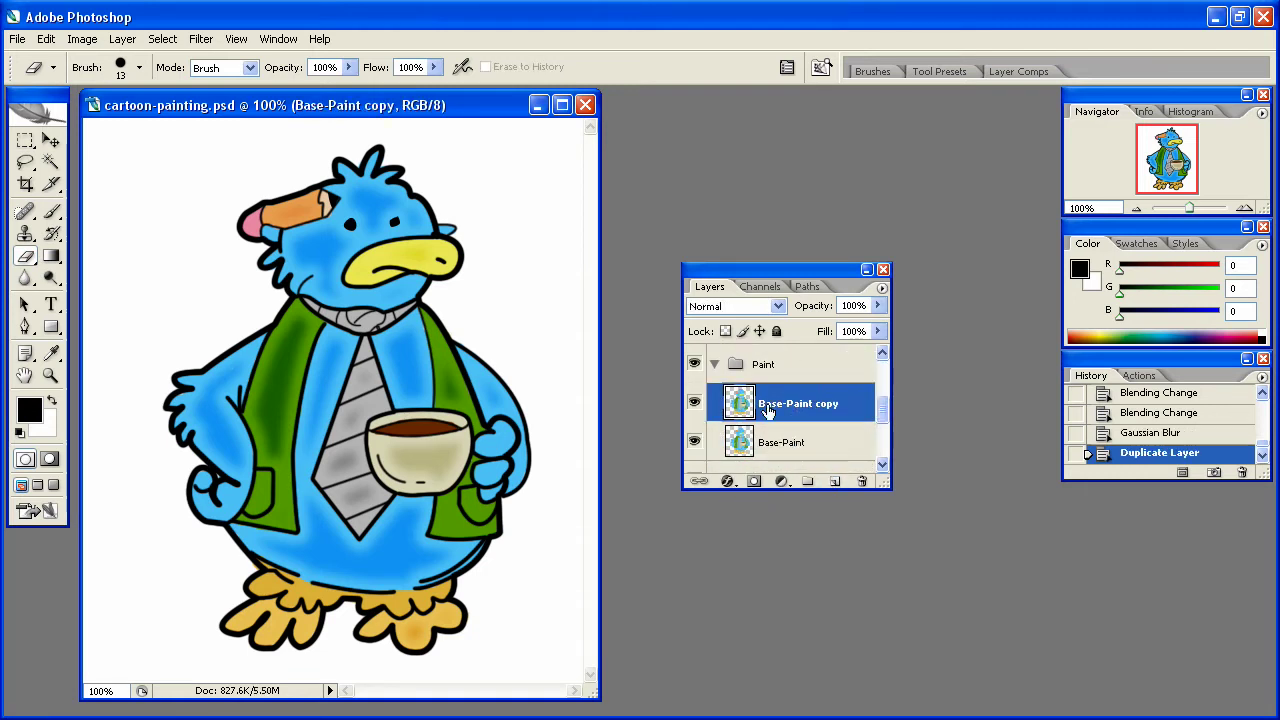
{"action": "mouse_move", "coordinate": [772, 404]}
{"action": "left_mouse_down"}
{"action": "mouse_move", "coordinate": [790, 352]}
{"action": "mouse_move", "coordinate": [748, 332]}
{"action": "mouse_move", "coordinate": [760, 424]}
{"action": "left_mouse_up"}
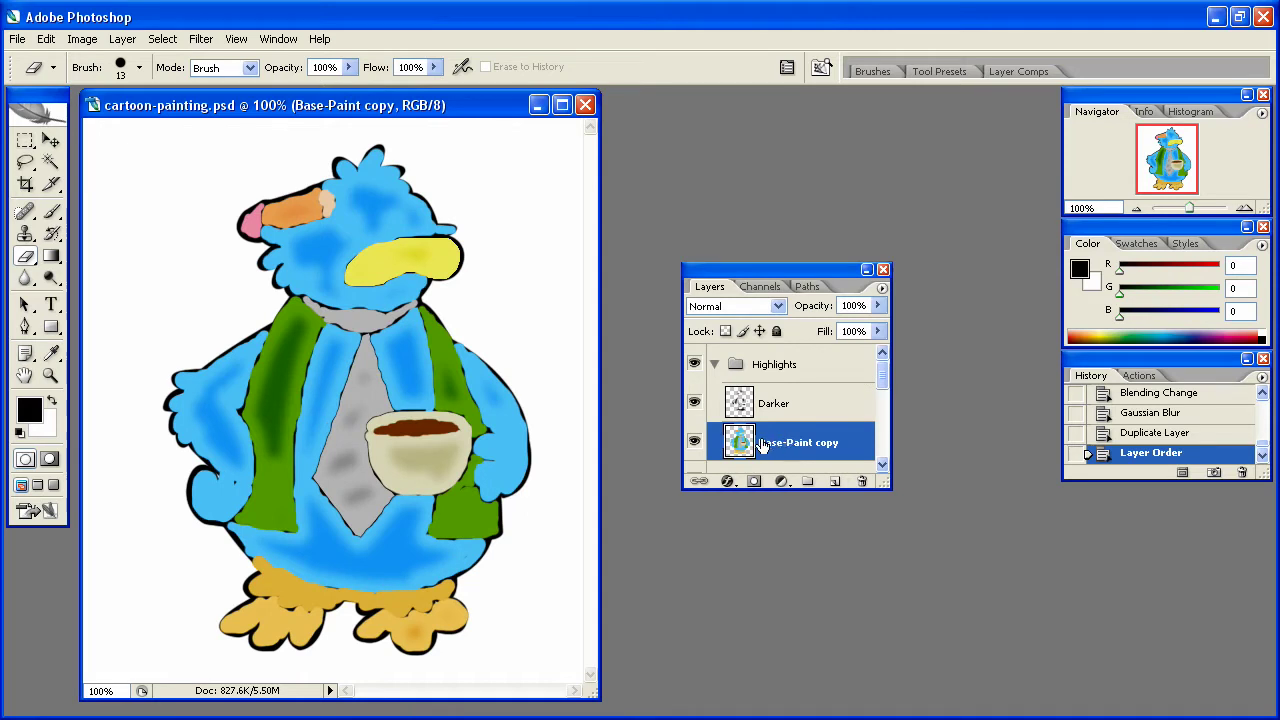
Delete the Base-Paint copy from the Highlights group.
{"action": "scroll", "coordinate": [777, 445], "scroll_direction": "down", "scroll_amount": 1}
{"action": "scroll", "coordinate": [780, 446], "scroll_direction": "up", "scroll_amount": 1}
{"action": "left_click_drag", "start_coordinate": [860, 484], "coordinate": [860, 484]}
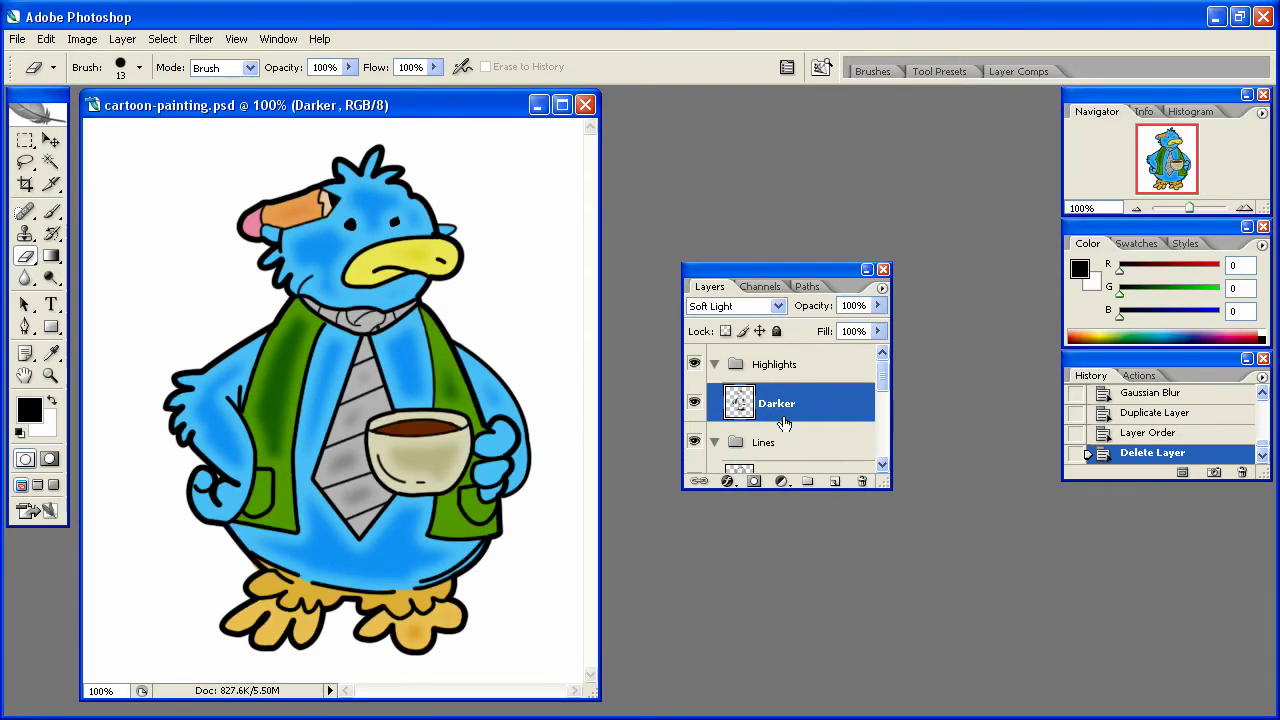
Toggle the Darker layer's visibility off and on to compare the artwork with and without the shading.
{"action": "scroll", "coordinate": [779, 420], "scroll_direction": "down", "scroll_amount": 2}
{"action": "left_click", "coordinate": [800, 370]}
{"action": "scroll", "coordinate": [815, 405], "scroll_direction": "up", "scroll_amount": 5}
{"action": "left_click", "coordinate": [820, 415]}
{"action": "double_click", "coordinate": [694, 403]}
Duplicate the Base-Paint layer within the Paint group.
{"action": "scroll", "coordinate": [796, 434], "scroll_direction": "down", "scroll_amount": 3}
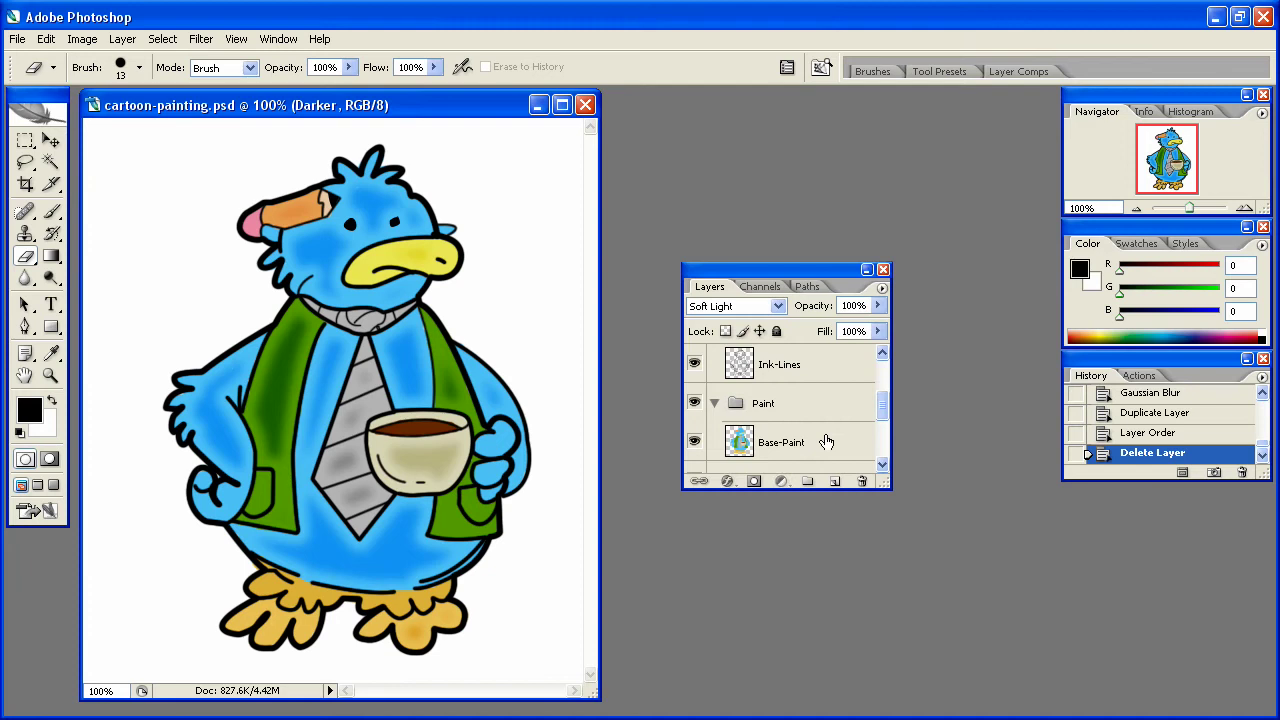
{"action": "left_click", "coordinate": [792, 448]}
{"action": "left_click_drag", "start_coordinate": [792, 450], "coordinate": [834, 481]}
Rename the original Base-Paint layer as Base-Paint-orig and hide it.
{"action": "left_click", "coordinate": [780, 448]}
{"action": "double_click", "coordinate": [793, 444]}
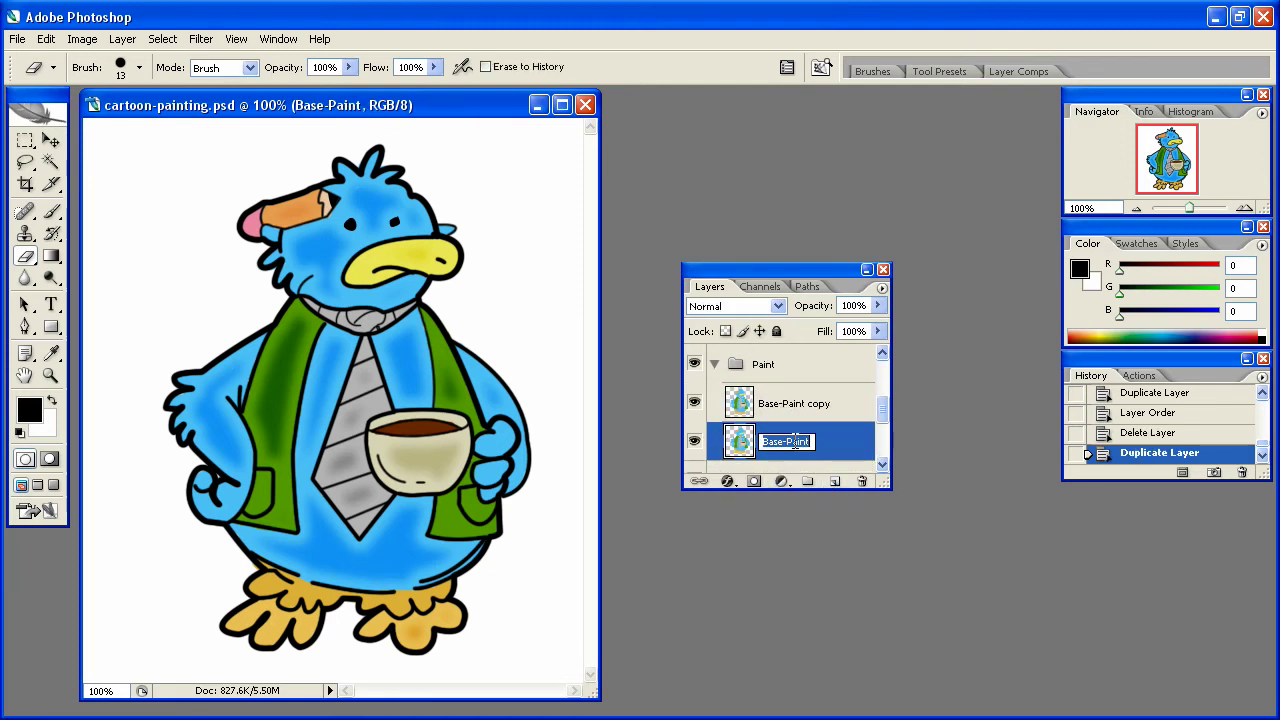
{"action": "key", "text": "Right"}
{"action": "type", "text": "-orig"}
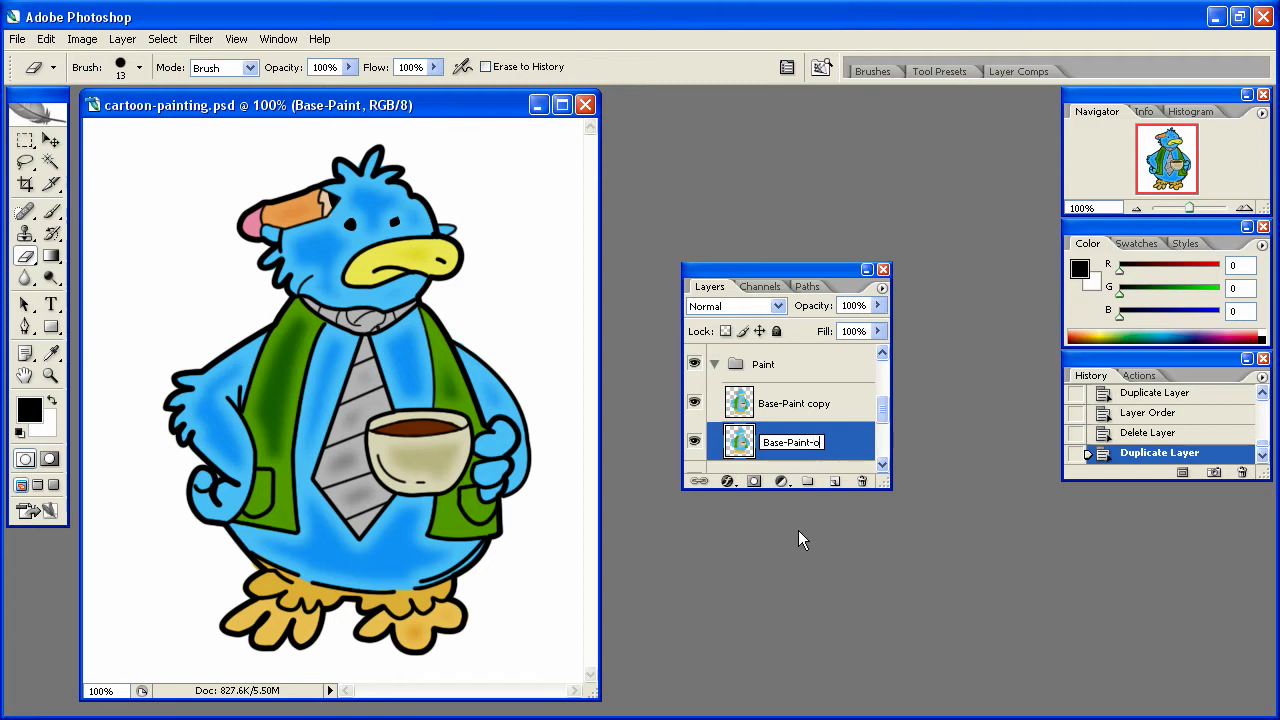
{"action": "key", "text": "Return"}
{"action": "left_click", "coordinate": [694, 442]}
Lighten the beak and the coffee cup on the Base-Paint copy layer using the Dodge tool, 36 px brush, Midtones, 50% exposure.
{"action": "left_click", "coordinate": [800, 404]}
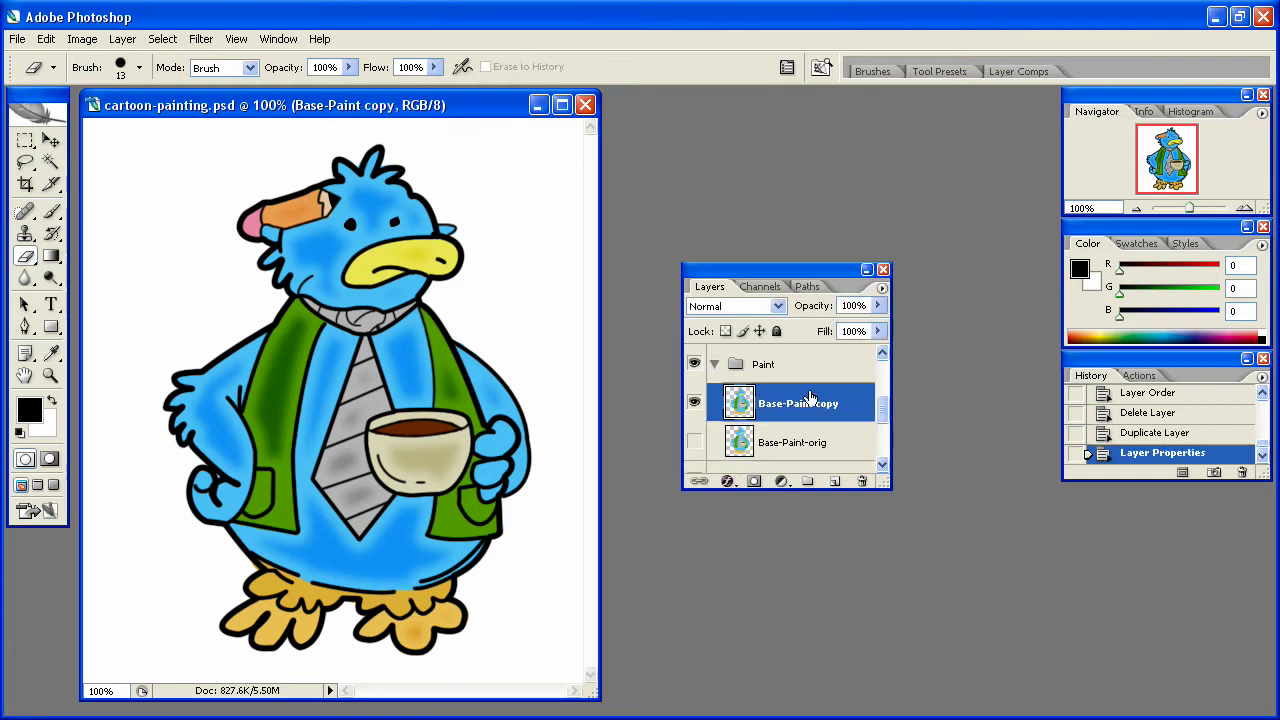
{"action": "mouse_move", "coordinate": [50, 277]}
{"action": "left_mouse_down"}
{"action": "mouse_move", "coordinate": [125, 310]}
{"action": "mouse_move", "coordinate": [137, 286]}
{"action": "left_mouse_up"}
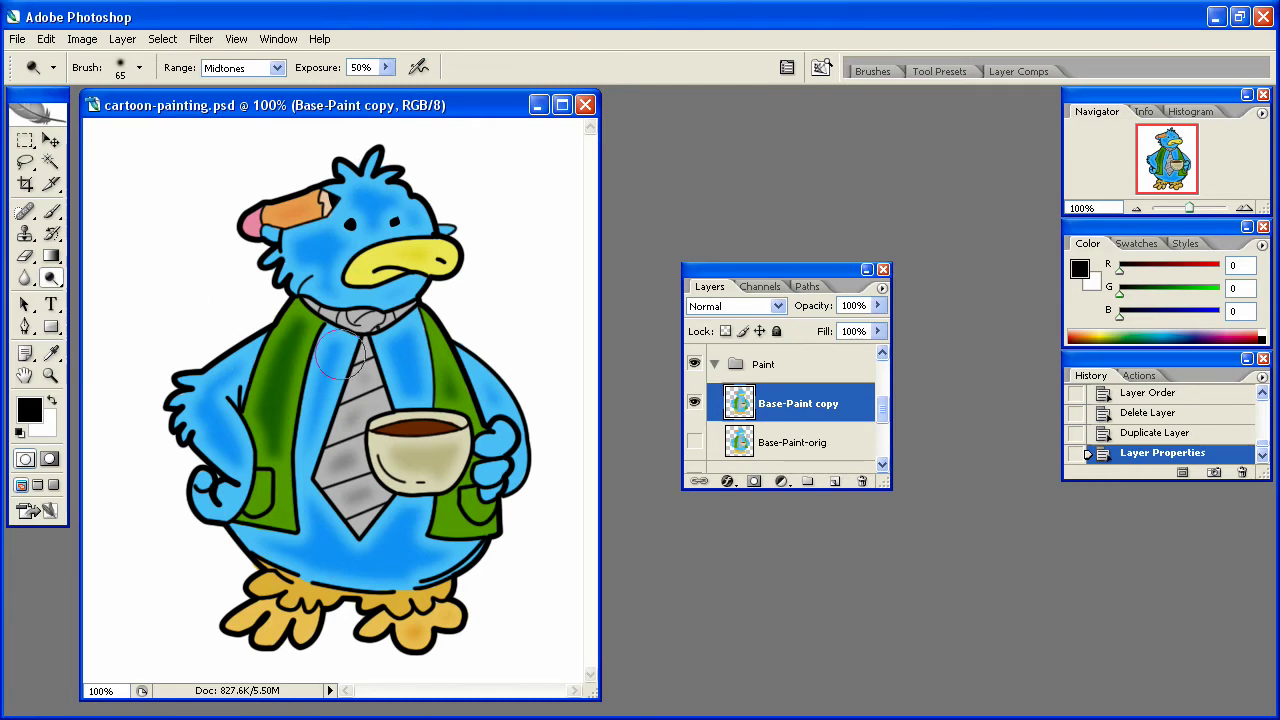
{"action": "right_click", "coordinate": [440, 265]}
{"action": "left_click_drag", "start_coordinate": [511, 299], "coordinate": [501, 300]}
{"action": "mouse_move", "coordinate": [434, 268]}
{"action": "left_mouse_down"}
{"action": "mouse_move", "coordinate": [397, 263]}
{"action": "mouse_move", "coordinate": [435, 274]}
{"action": "mouse_move", "coordinate": [436, 253]}
{"action": "mouse_move", "coordinate": [450, 258]}
{"action": "mouse_move", "coordinate": [420, 248]}
{"action": "mouse_move", "coordinate": [430, 258]}
{"action": "left_mouse_up"}
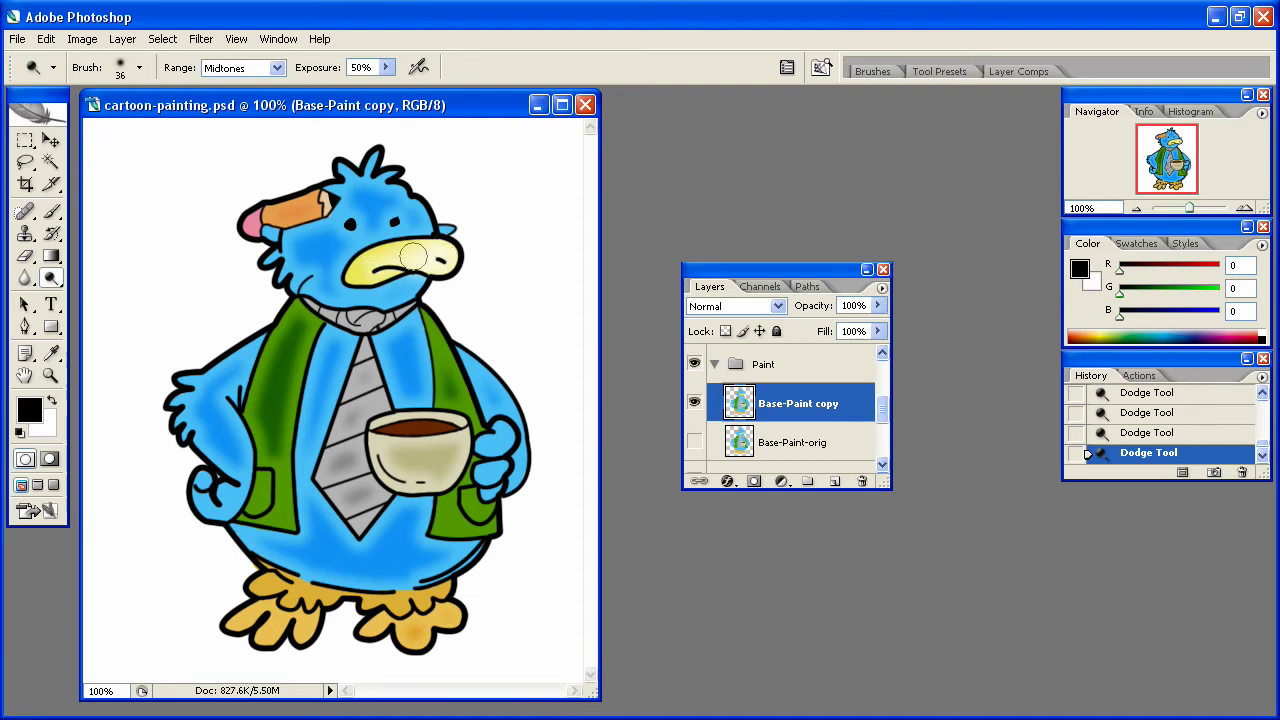
{"action": "mouse_move", "coordinate": [377, 456]}
{"action": "left_mouse_down"}
{"action": "mouse_move", "coordinate": [409, 484]}
{"action": "mouse_move", "coordinate": [367, 450]}
{"action": "mouse_move", "coordinate": [409, 478]}
{"action": "mouse_move", "coordinate": [380, 430]}
{"action": "left_mouse_up"}
{"action": "mouse_move", "coordinate": [415, 483]}
{"action": "left_mouse_down"}
{"action": "mouse_move", "coordinate": [382, 427]}
{"action": "mouse_move", "coordinate": [391, 463]}
{"action": "mouse_move", "coordinate": [396, 422]}
{"action": "mouse_move", "coordinate": [403, 488]}
{"action": "mouse_move", "coordinate": [401, 430]}
{"action": "mouse_move", "coordinate": [446, 424]}
{"action": "mouse_move", "coordinate": [390, 429]}
{"action": "mouse_move", "coordinate": [478, 432]}
{"action": "mouse_move", "coordinate": [479, 471]}
{"action": "left_mouse_up"}
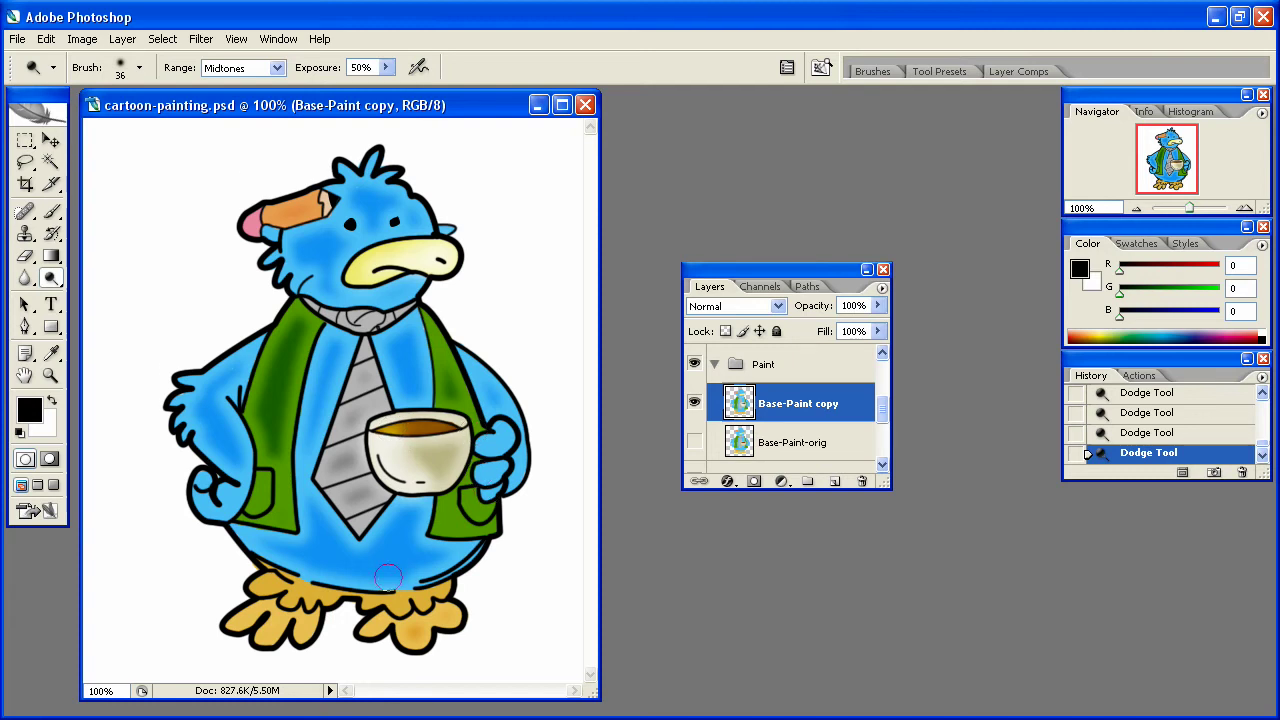
Set the Dodge tool to the Highlights range with 100% exposure.
{"action": "right_click", "coordinate": [390, 577]}
{"action": "mouse_move", "coordinate": [385, 67]}
{"action": "left_mouse_down"}
{"action": "mouse_move", "coordinate": [392, 95]}
{"action": "mouse_move", "coordinate": [444, 95]}
{"action": "left_mouse_up"}
{"action": "left_click", "coordinate": [235, 81]}
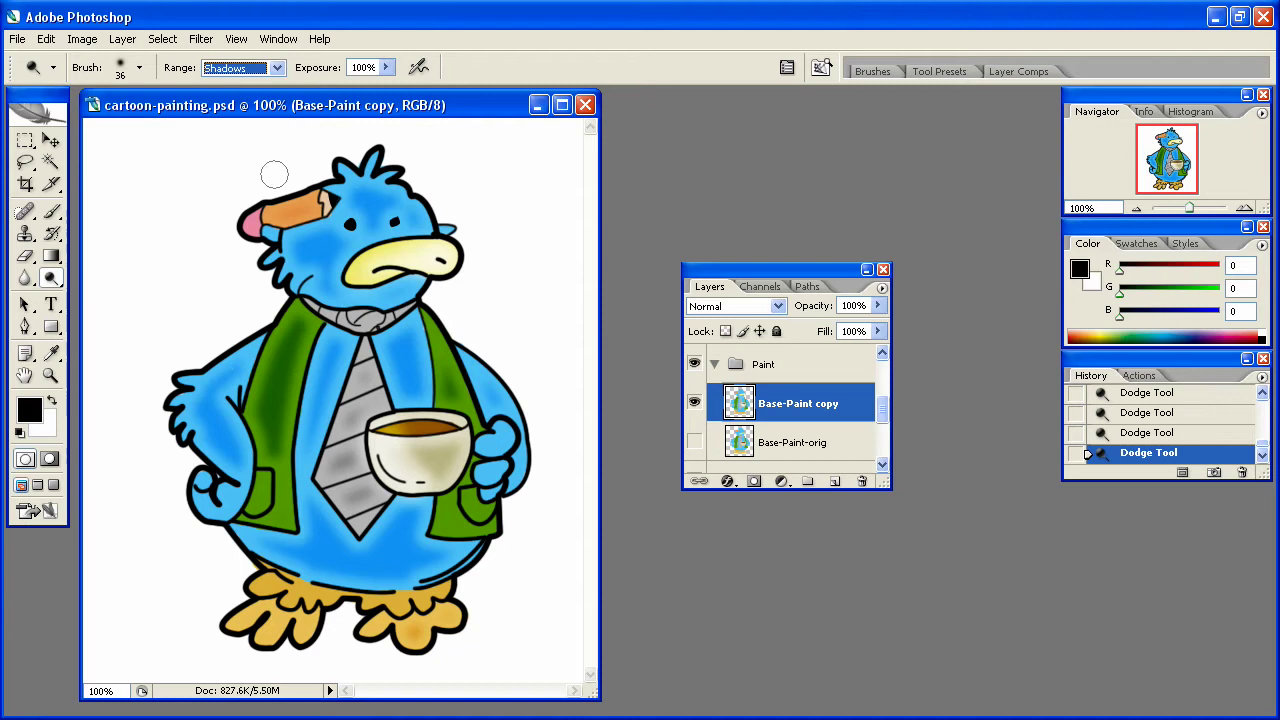
{"action": "left_click", "coordinate": [228, 70]}
{"action": "left_click", "coordinate": [236, 122]}
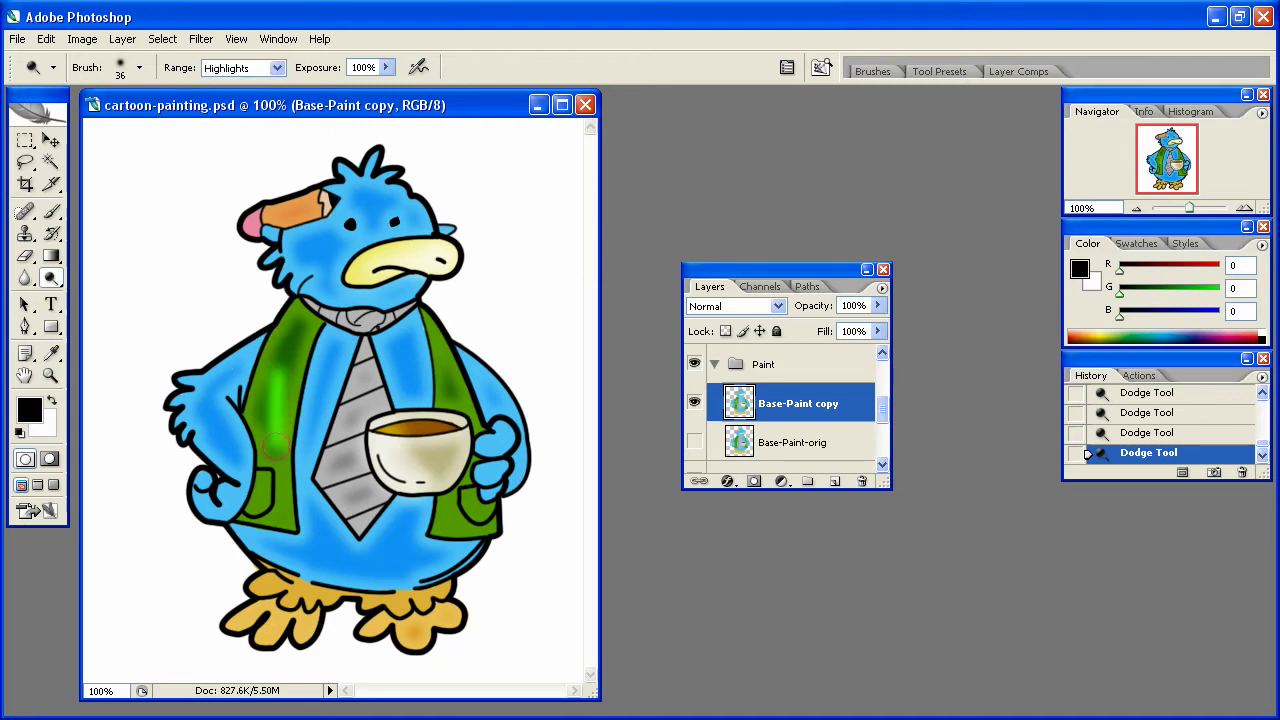
Enlarge the Dodge brush to 78 px and try lightening the lower belly at 100% exposure.
{"action": "right_click", "coordinate": [327, 414]}
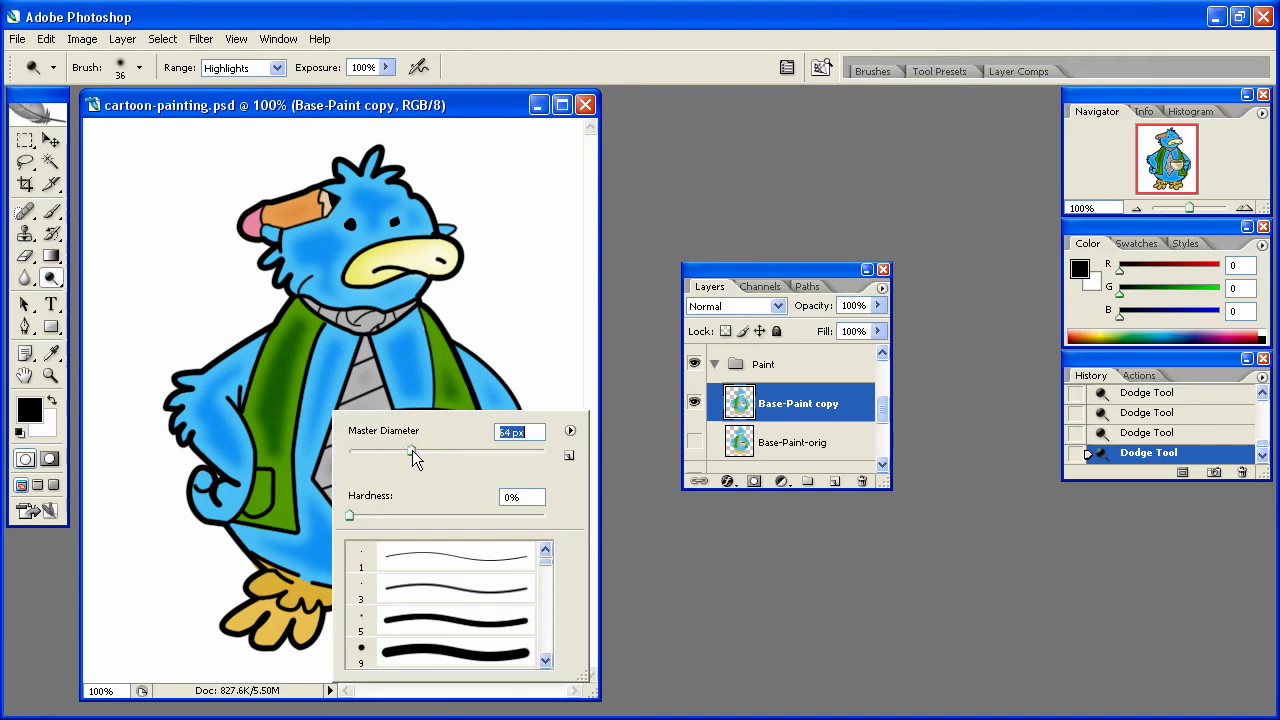
{"action": "key", "text": "Return"}
{"action": "left_click_drag", "start_coordinate": [300, 556], "coordinate": [402, 555]}
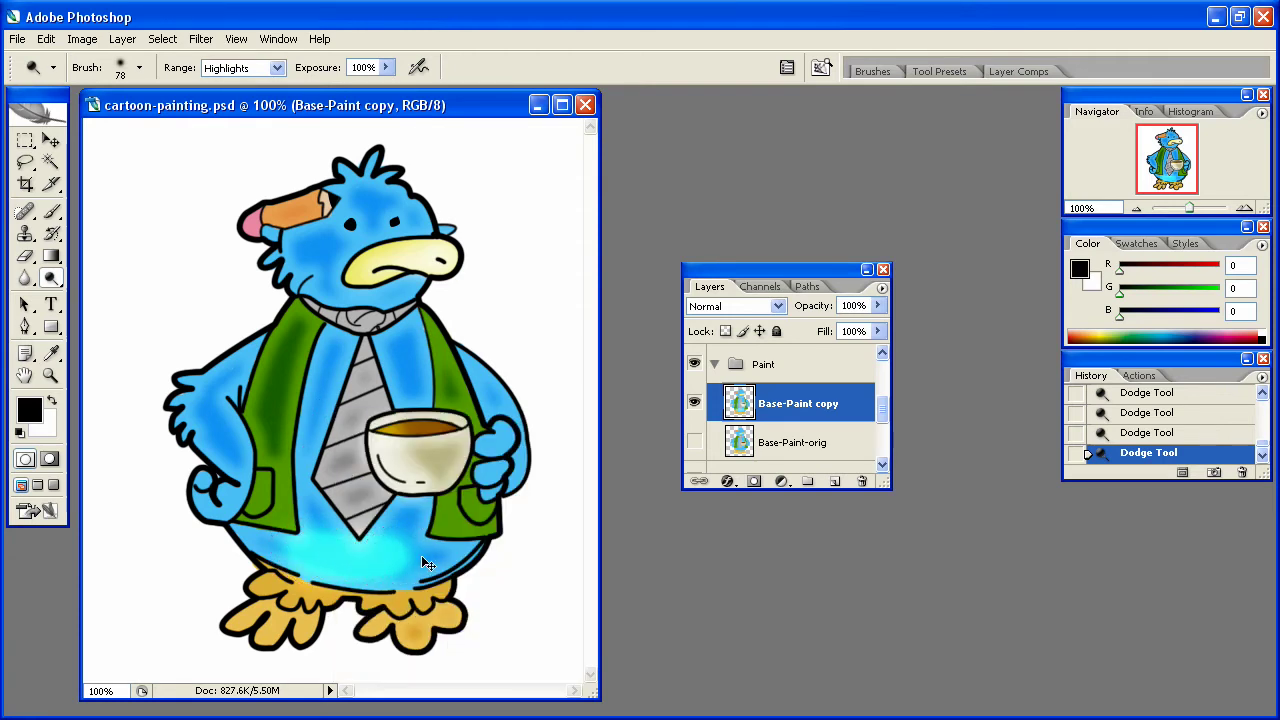
Try lightening the lower belly at 66% exposure, and undo the stroke.
{"action": "left_click", "coordinate": [385, 67]}
{"action": "left_click_drag", "start_coordinate": [355, 91], "coordinate": [353, 91]}
{"action": "mouse_move", "coordinate": [300, 555]}
{"action": "left_mouse_down"}
{"action": "mouse_move", "coordinate": [364, 563]}
{"action": "mouse_move", "coordinate": [425, 540]}
{"action": "left_mouse_up"}
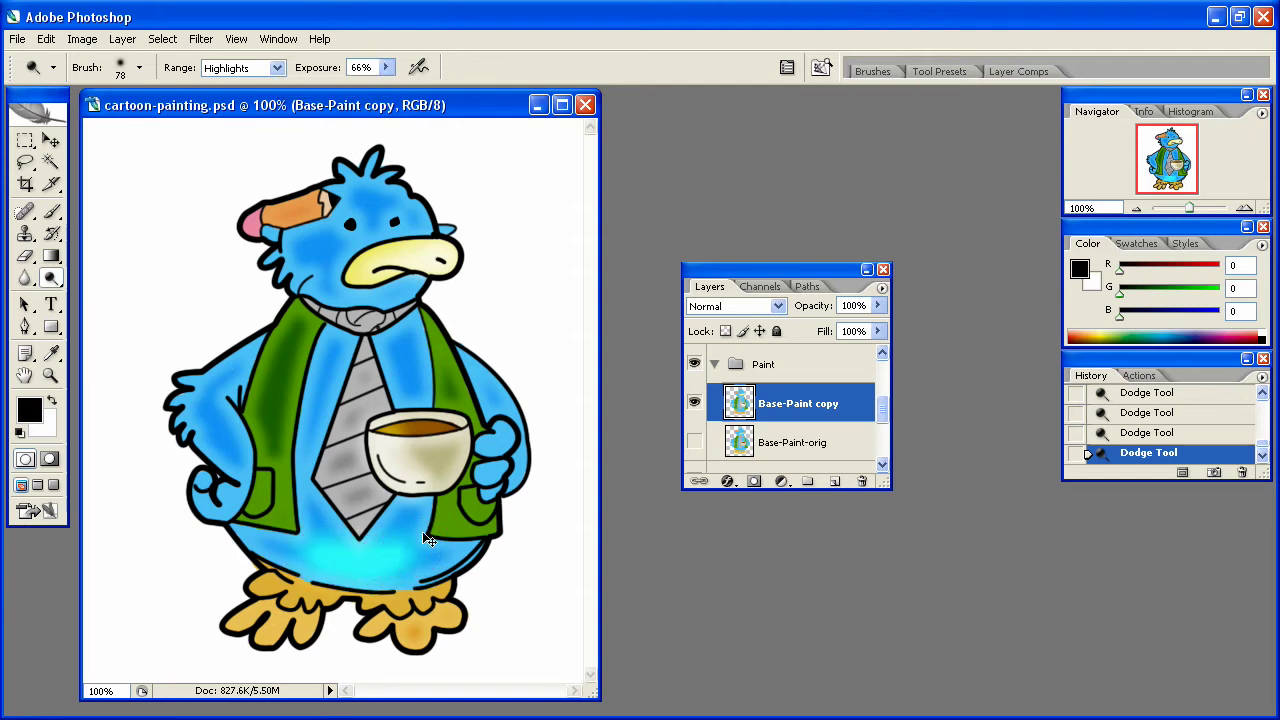
{"action": "key", "text": "ctrl+z"}
Set the Dodge exposure to 34% and test it on the lower belly.
{"action": "left_click", "coordinate": [385, 67]}
{"action": "left_click_drag", "start_coordinate": [385, 88], "coordinate": [355, 88]}
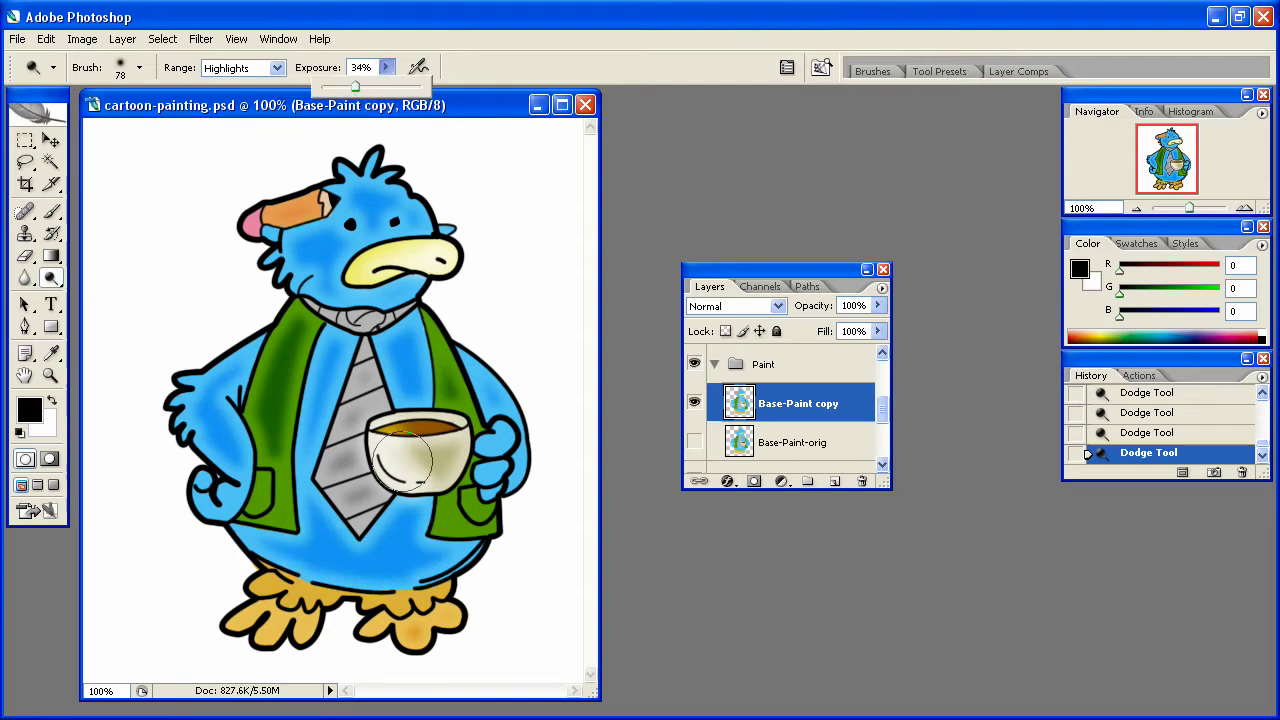
{"action": "left_click_drag", "start_coordinate": [403, 537], "coordinate": [381, 563]}
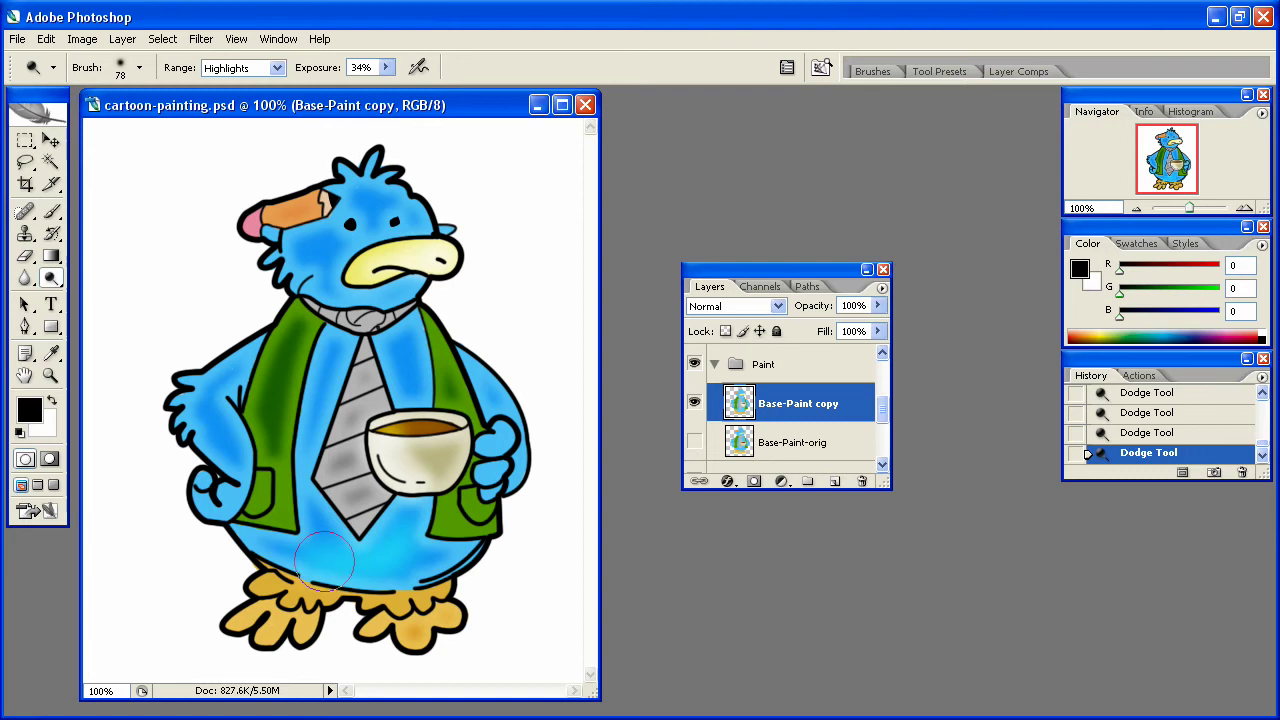
Enlarge the Dodge brush to 180 px and lighten the middle of the duck from the belly up to the head.
{"action": "right_click", "coordinate": [330, 392]}
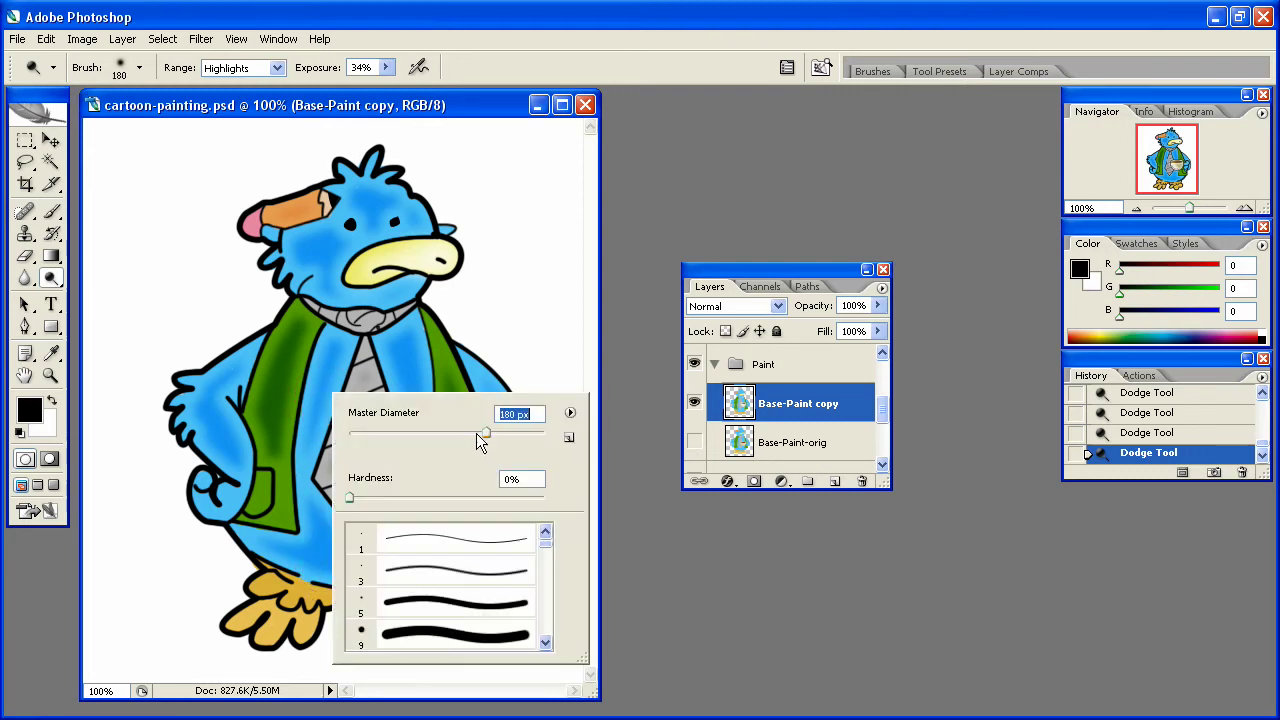
{"action": "left_click", "coordinate": [222, 111]}
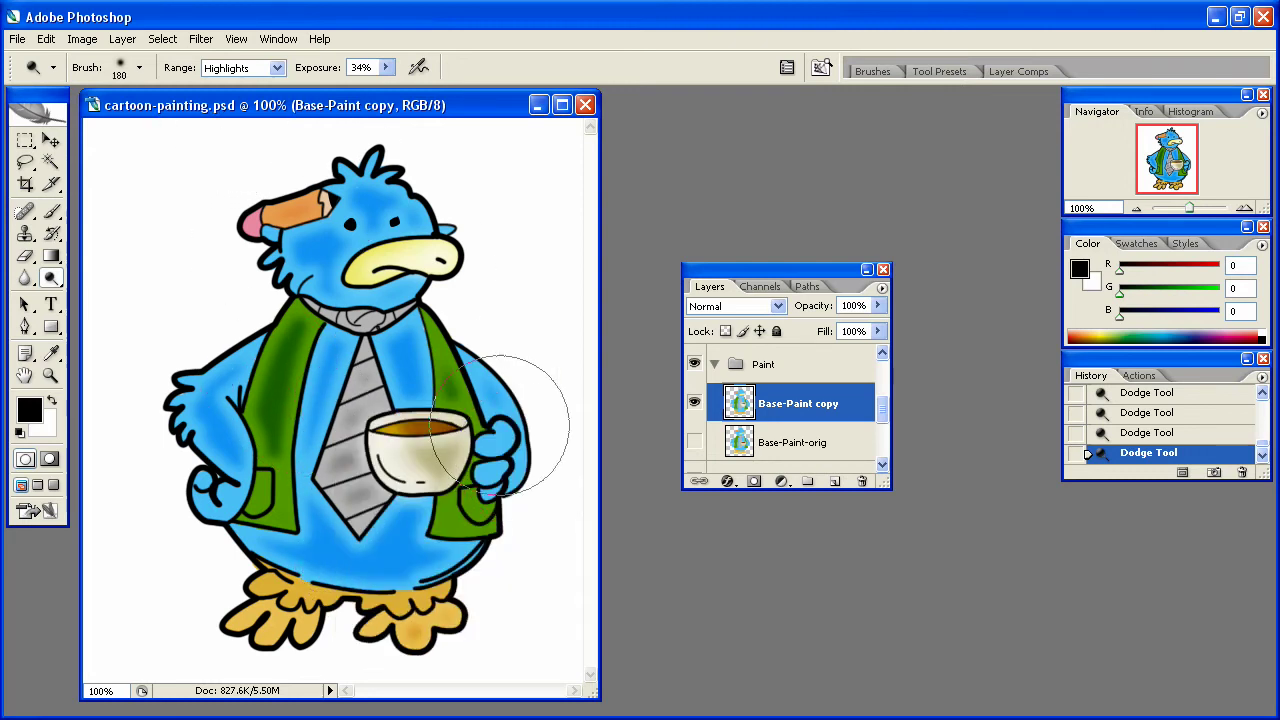
{"action": "mouse_move", "coordinate": [296, 402]}
{"action": "left_mouse_down"}
{"action": "mouse_move", "coordinate": [291, 509]}
{"action": "mouse_move", "coordinate": [319, 362]}
{"action": "mouse_move", "coordinate": [278, 505]}
{"action": "mouse_move", "coordinate": [304, 557]}
{"action": "mouse_move", "coordinate": [362, 577]}
{"action": "mouse_move", "coordinate": [268, 559]}
{"action": "mouse_move", "coordinate": [281, 391]}
{"action": "mouse_move", "coordinate": [308, 333]}
{"action": "mouse_move", "coordinate": [275, 392]}
{"action": "mouse_move", "coordinate": [235, 390]}
{"action": "mouse_move", "coordinate": [340, 310]}
{"action": "mouse_move", "coordinate": [232, 402]}
{"action": "mouse_move", "coordinate": [288, 652]}
{"action": "mouse_move", "coordinate": [335, 190]}
{"action": "mouse_move", "coordinate": [240, 400]}
{"action": "mouse_move", "coordinate": [271, 295]}
{"action": "mouse_move", "coordinate": [317, 222]}
{"action": "mouse_move", "coordinate": [195, 628]}
{"action": "mouse_move", "coordinate": [300, 200]}
{"action": "left_mouse_up"}
{"action": "mouse_move", "coordinate": [371, 643]}
{"action": "left_mouse_down"}
{"action": "mouse_move", "coordinate": [440, 500]}
{"action": "mouse_move", "coordinate": [500, 420]}
{"action": "mouse_move", "coordinate": [472, 297]}
{"action": "mouse_move", "coordinate": [320, 130]}
{"action": "mouse_move", "coordinate": [280, 190]}
{"action": "mouse_move", "coordinate": [515, 560]}
{"action": "mouse_move", "coordinate": [391, 663]}
{"action": "left_mouse_up"}
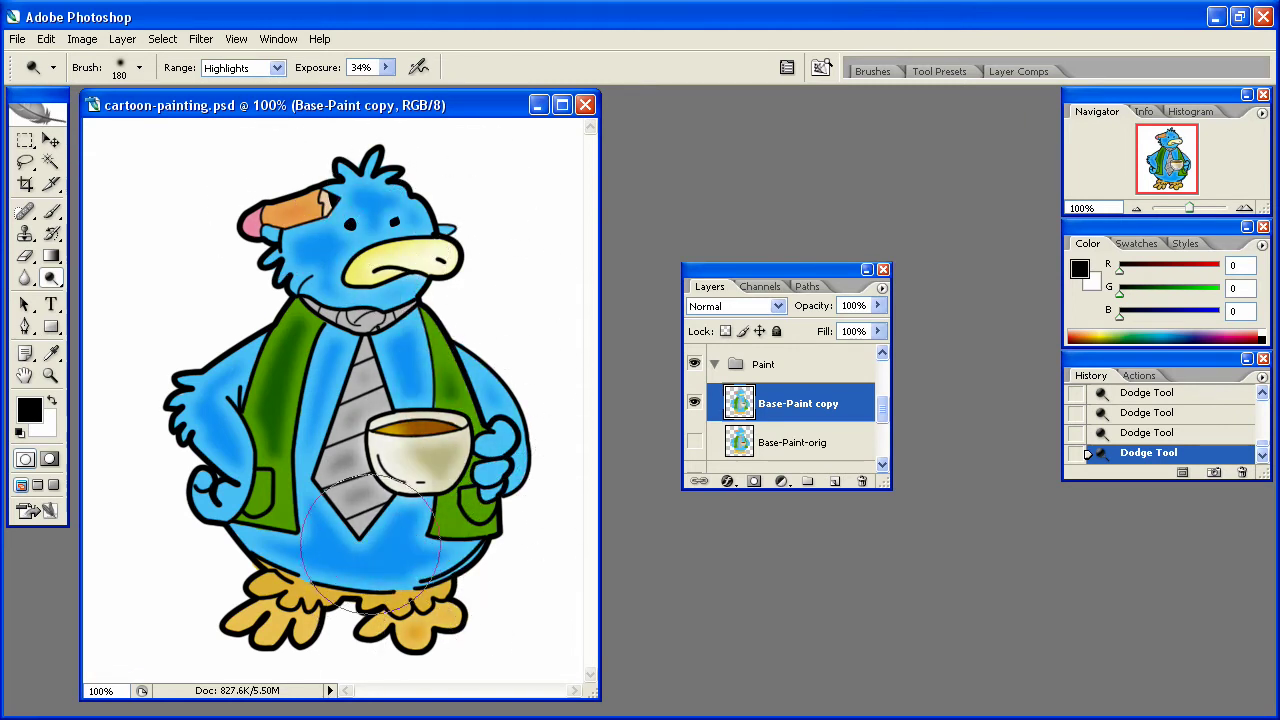
{"action": "mouse_move", "coordinate": [380, 620]}
{"action": "left_mouse_down"}
{"action": "mouse_move", "coordinate": [340, 370]}
{"action": "mouse_move", "coordinate": [350, 350]}
{"action": "mouse_move", "coordinate": [390, 590]}
{"action": "mouse_move", "coordinate": [360, 460]}
{"action": "mouse_move", "coordinate": [358, 245]}
{"action": "mouse_move", "coordinate": [376, 233]}
{"action": "mouse_move", "coordinate": [360, 262]}
{"action": "left_mouse_up"}
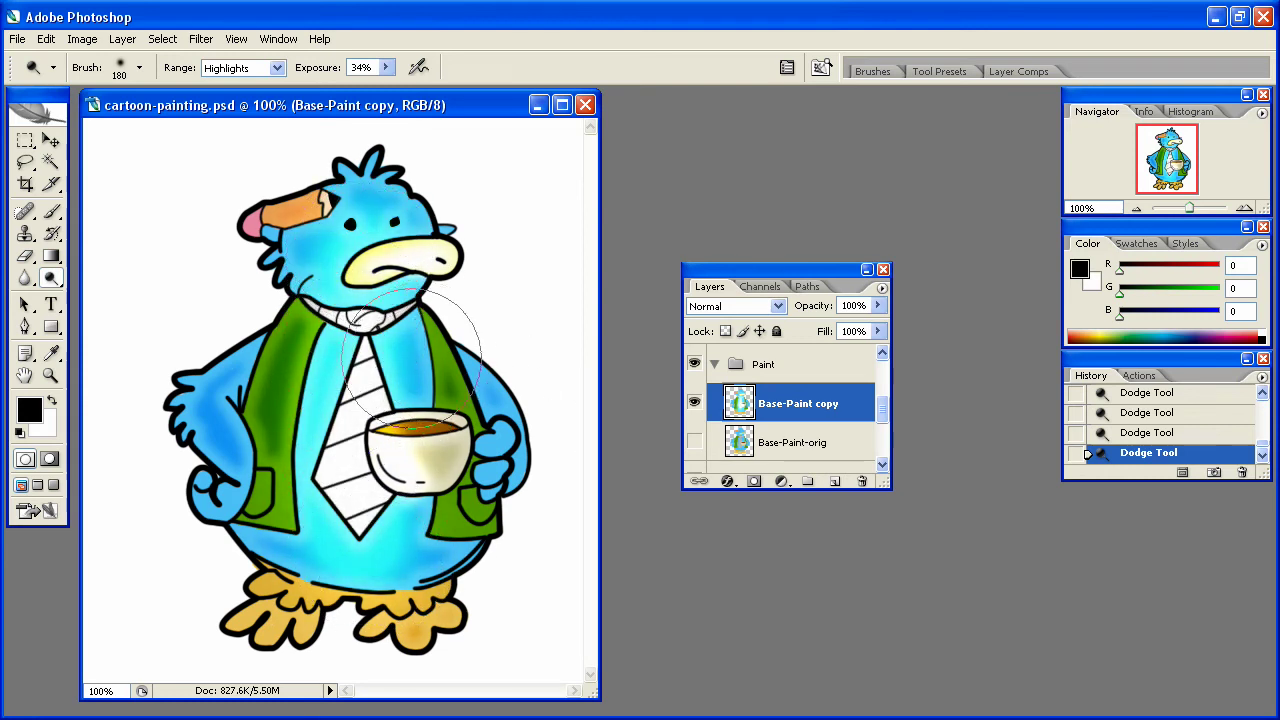
Reduce the Dodge brush size and lighten the bent arm and the body's lower side.
{"action": "right_click", "coordinate": [250, 405]}
{"action": "left_click_drag", "start_coordinate": [372, 443], "coordinate": [346, 443]}
{"action": "mouse_move", "coordinate": [236, 369]}
{"action": "left_mouse_down"}
{"action": "mouse_move", "coordinate": [222, 367]}
{"action": "mouse_move", "coordinate": [208, 419]}
{"action": "mouse_move", "coordinate": [225, 468]}
{"action": "mouse_move", "coordinate": [198, 516]}
{"action": "mouse_move", "coordinate": [494, 373]}
{"action": "mouse_move", "coordinate": [506, 454]}
{"action": "mouse_move", "coordinate": [490, 480]}
{"action": "mouse_move", "coordinate": [300, 575]}
{"action": "left_mouse_up"}
Lighten the toes of both feet with a 22 px Dodge brush.
{"action": "right_click", "coordinate": [300, 575]}
{"action": "mouse_move", "coordinate": [396, 638]}
{"action": "left_mouse_down"}
{"action": "mouse_move", "coordinate": [270, 632]}
{"action": "mouse_move", "coordinate": [306, 636]}
{"action": "left_mouse_up"}
{"action": "left_click", "coordinate": [276, 628]}
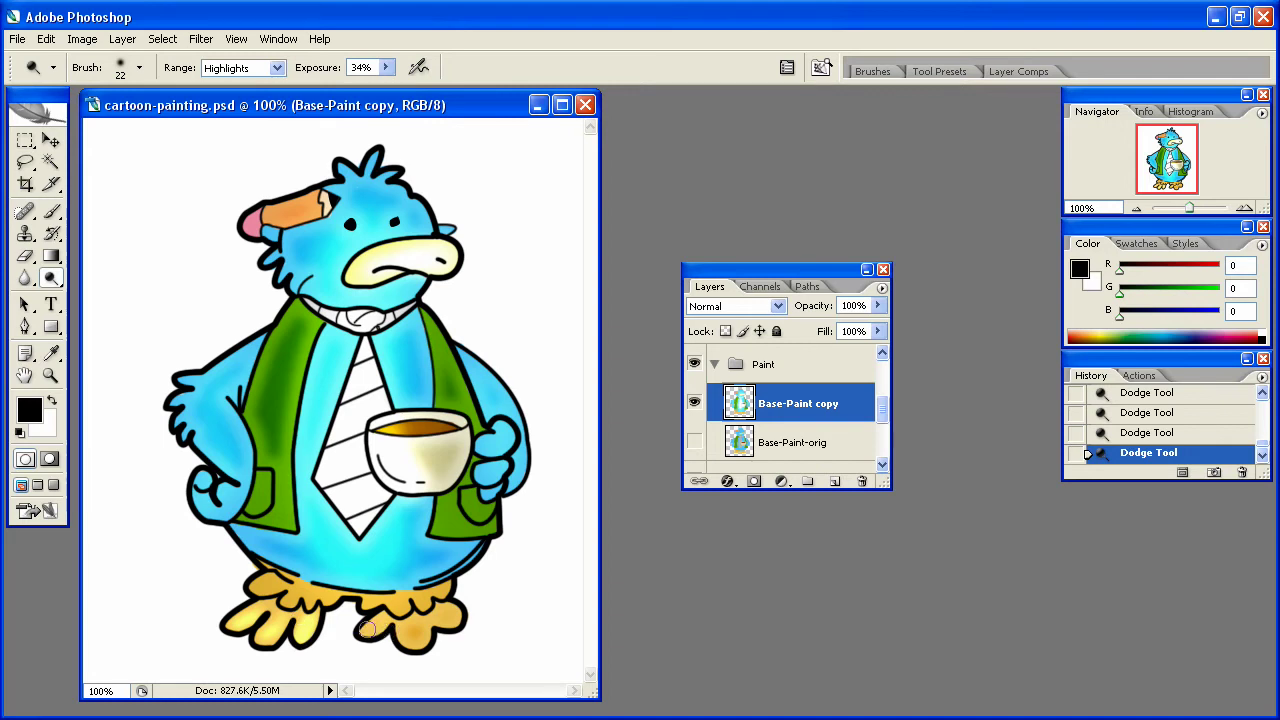
{"action": "mouse_move", "coordinate": [418, 640]}
{"action": "left_mouse_down"}
{"action": "mouse_move", "coordinate": [414, 628]}
{"action": "mouse_move", "coordinate": [443, 618]}
{"action": "left_mouse_up"}
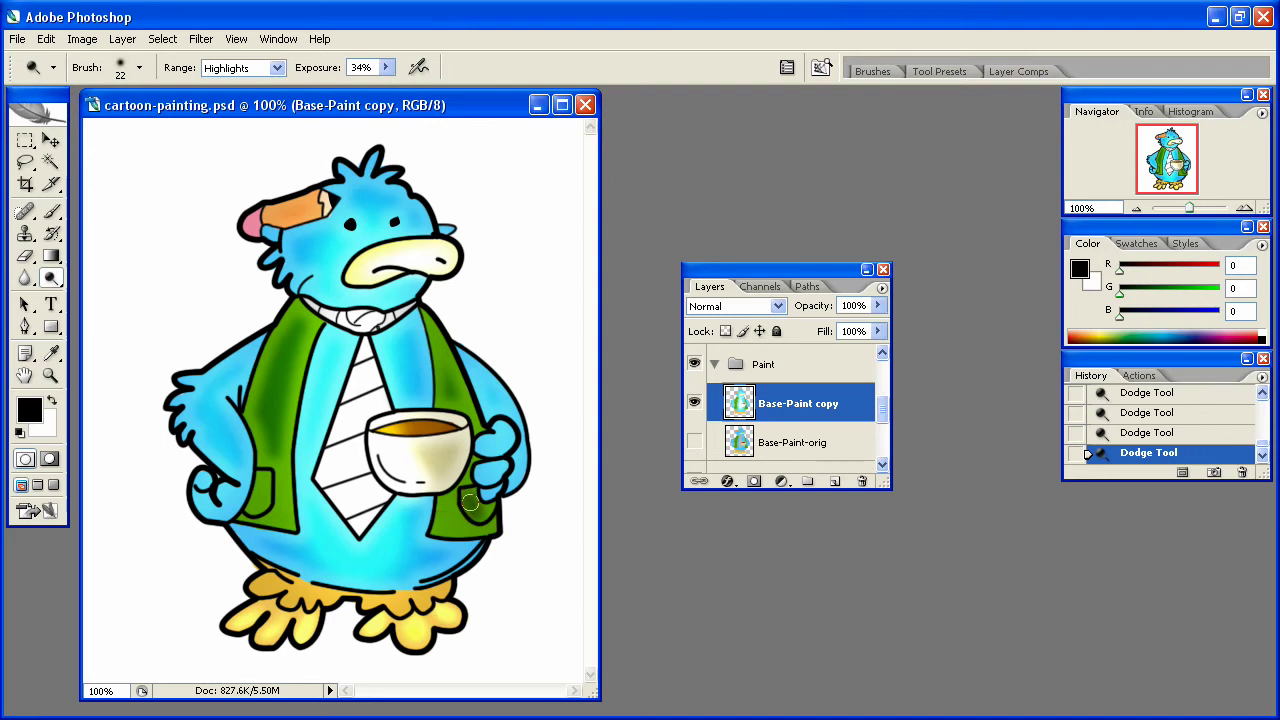
Darken the jacket pockets, tie stripes and collar with temporary Burn strokes, using the 22 px brush in the Highlights range.
{"action": "left_click", "coordinate": [470, 509], "text": "alt"}
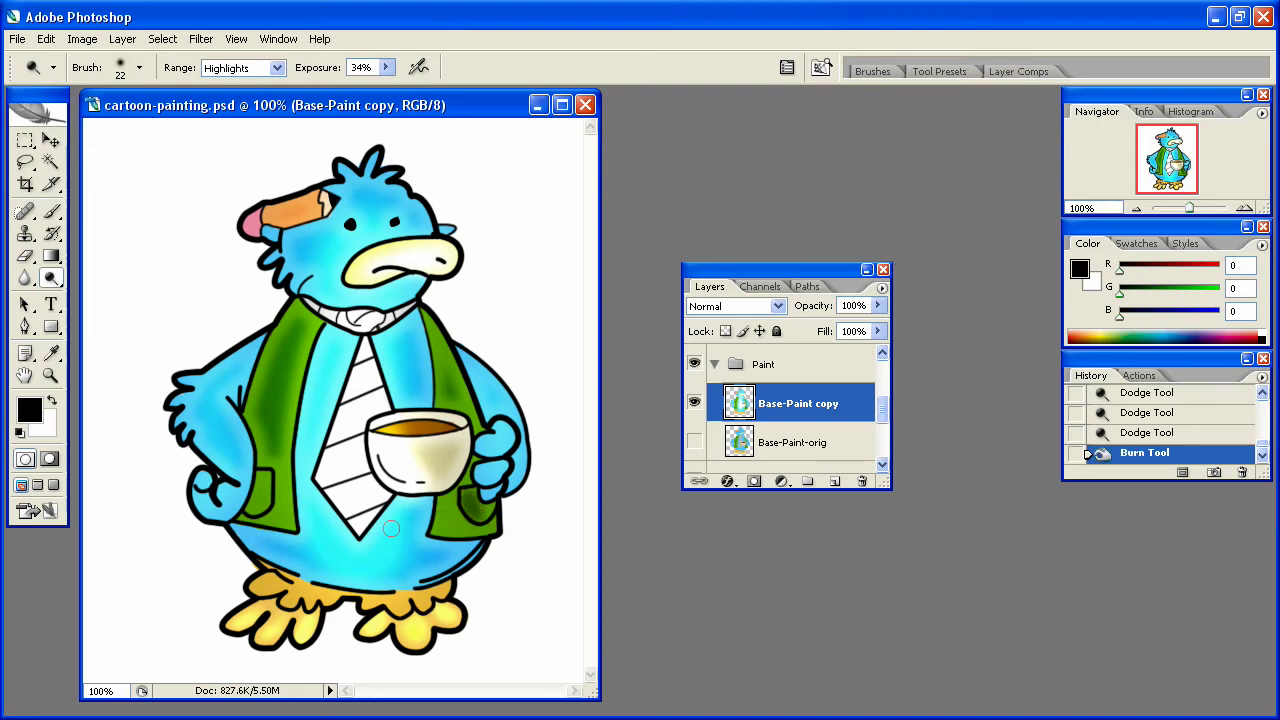
{"action": "left_click", "coordinate": [268, 481], "text": "alt"}
{"action": "mouse_move", "coordinate": [329, 452]}
{"action": "left_mouse_down"}
{"action": "mouse_move", "coordinate": [364, 433]}
{"action": "mouse_move", "coordinate": [333, 449]}
{"action": "mouse_move", "coordinate": [328, 503]}
{"action": "mouse_move", "coordinate": [324, 492]}
{"action": "mouse_move", "coordinate": [371, 474]}
{"action": "left_mouse_up"}
{"action": "left_click_drag", "start_coordinate": [379, 390], "coordinate": [331, 415]}
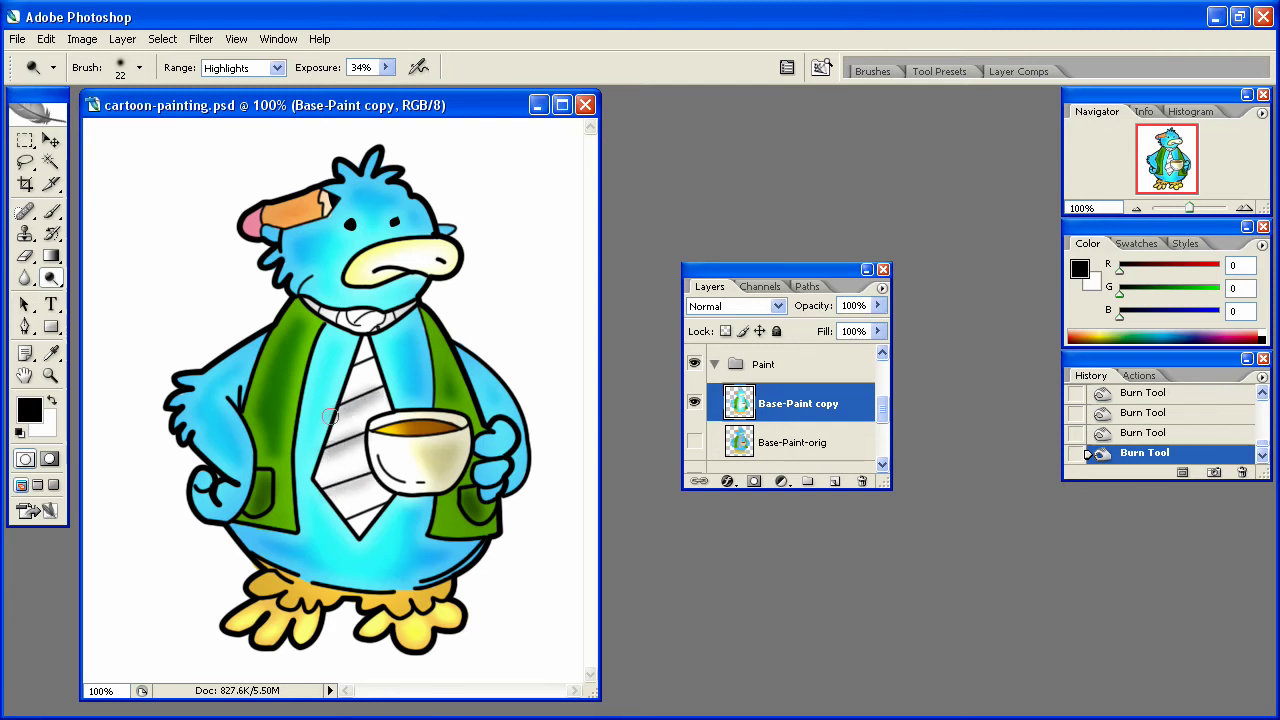
{"action": "left_click_drag", "start_coordinate": [372, 357], "coordinate": [357, 368]}
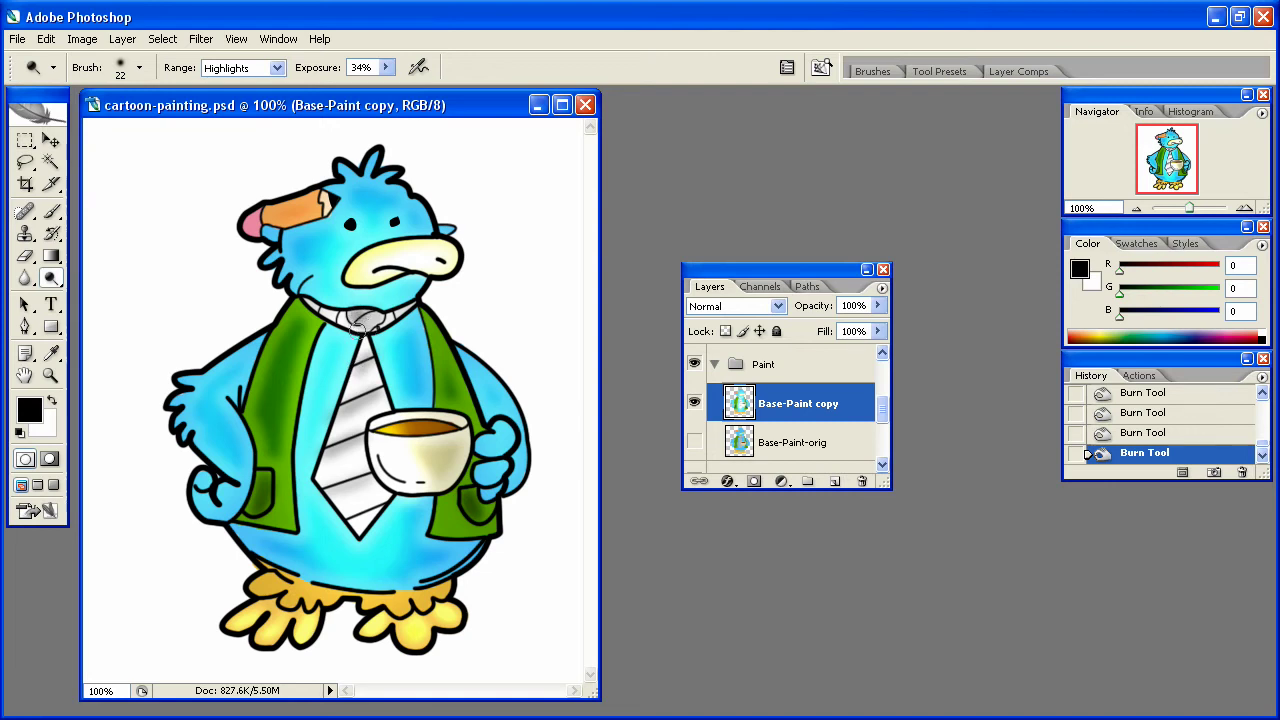
{"action": "left_click_drag", "start_coordinate": [327, 314], "coordinate": [375, 321]}
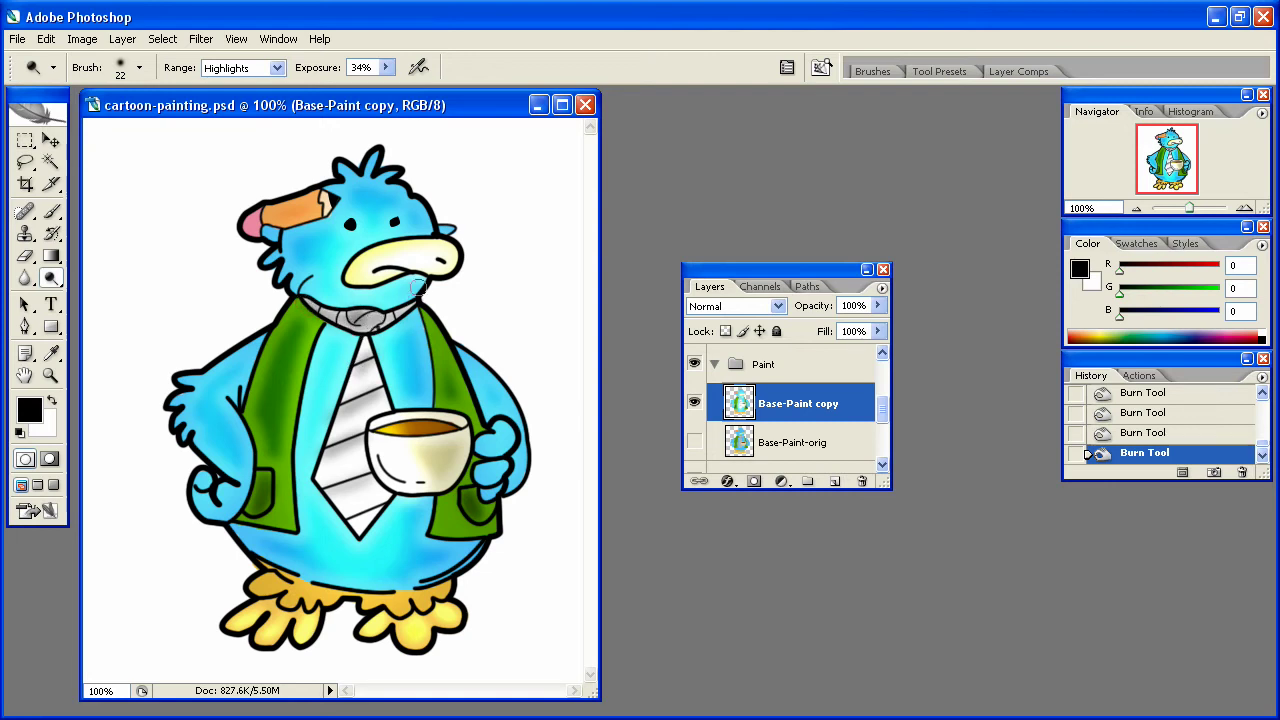
Try darkening the beak with a 56 px brush in the Highlights range, and undo the stroke.
{"action": "right_click", "coordinate": [413, 278]}
{"action": "left_click_drag", "start_coordinate": [490, 320], "coordinate": [494, 316]}
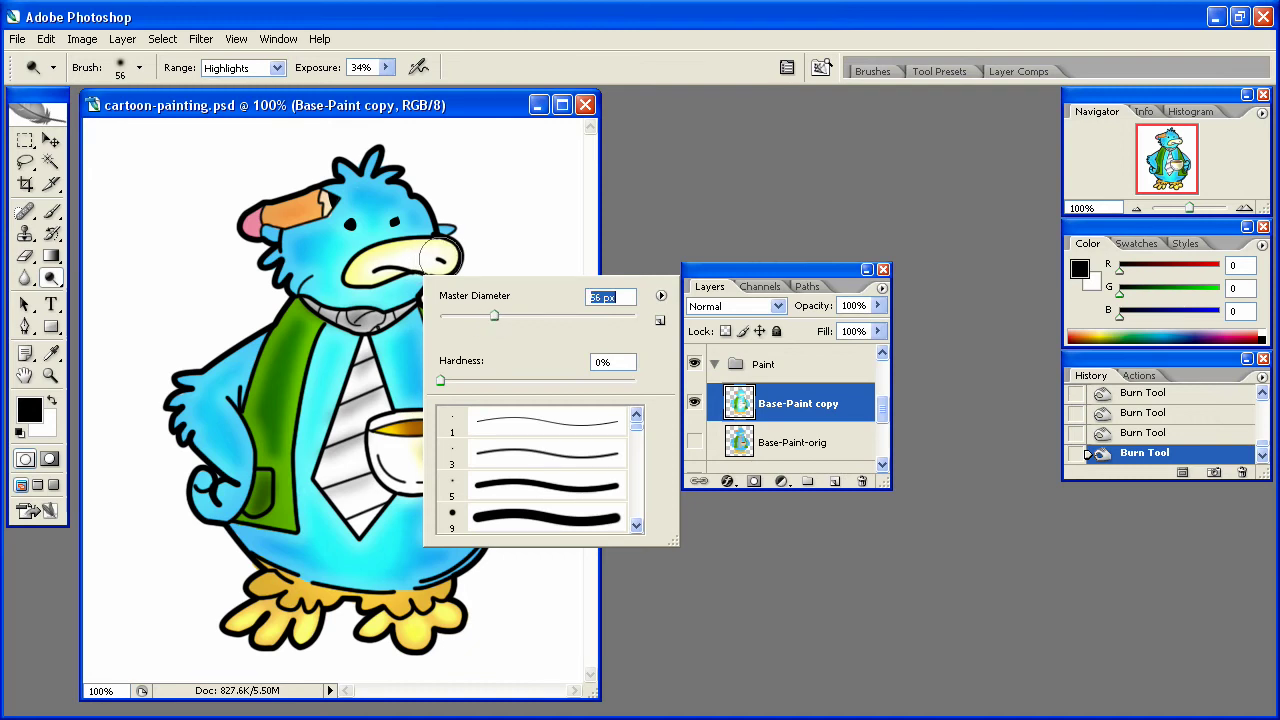
{"action": "mouse_move", "coordinate": [405, 254]}
{"action": "left_mouse_down"}
{"action": "mouse_move", "coordinate": [375, 265]}
{"action": "mouse_move", "coordinate": [412, 260]}
{"action": "left_mouse_up"}
{"action": "key", "text": "ctrl+z"}
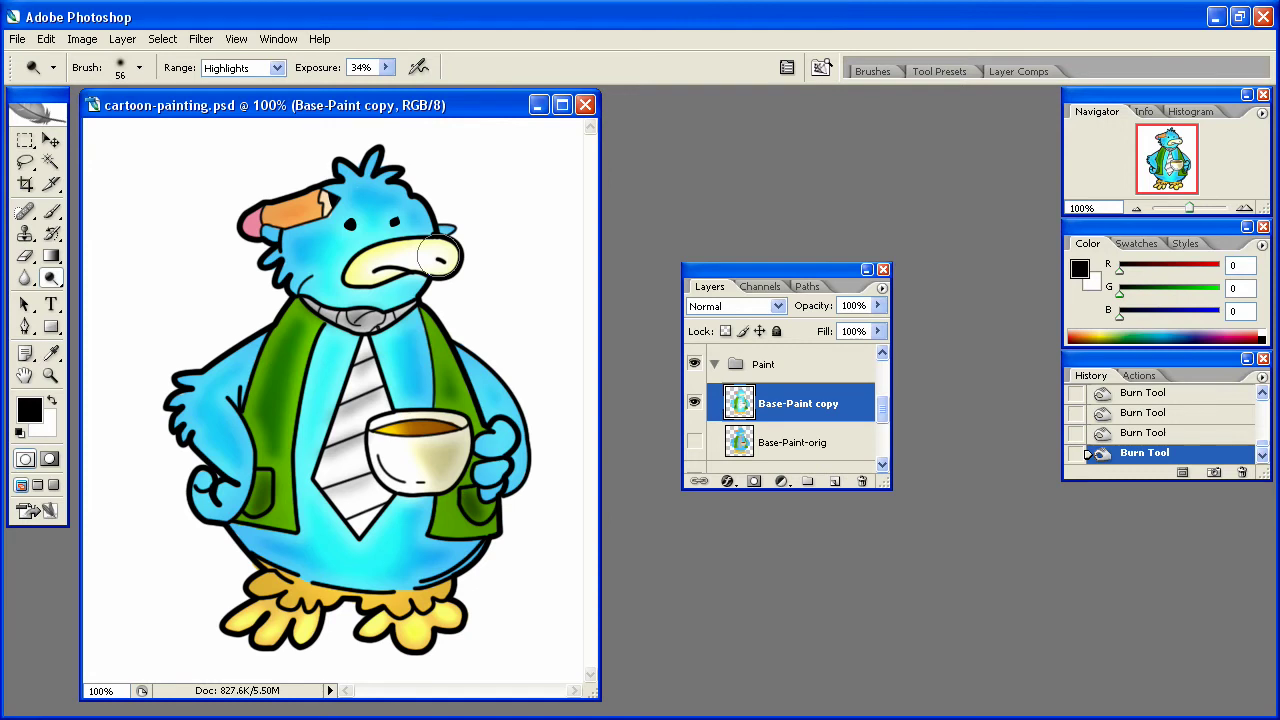
Set the range to Shadows, try darkening the beak again, and undo the stroke.
{"action": "left_click", "coordinate": [252, 68]}
{"action": "left_click", "coordinate": [232, 85]}
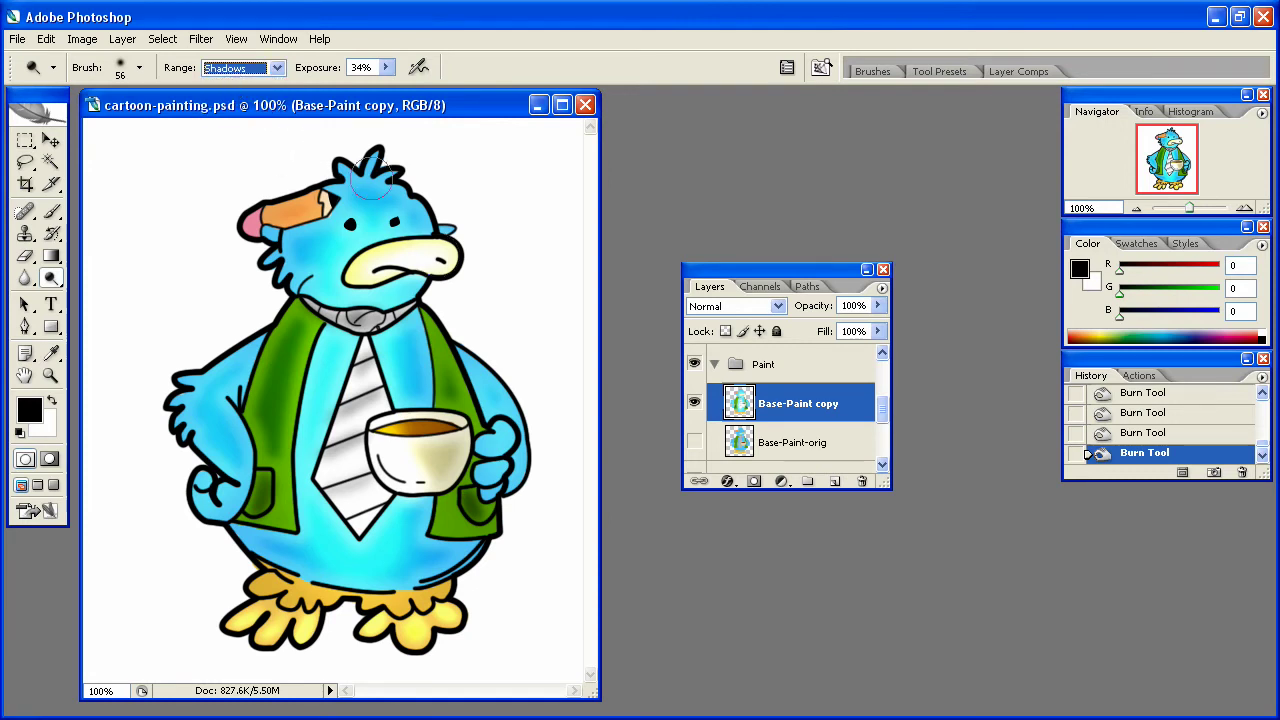
{"action": "left_click_drag", "start_coordinate": [430, 255], "coordinate": [414, 260]}
{"action": "key", "text": "ctrl+z"}
Darken the beak with the Burn tool, using a 65 px brush, the Midtones range and 50% exposure.
{"action": "left_click", "coordinate": [50, 278]}
{"action": "left_click", "coordinate": [122, 297]}
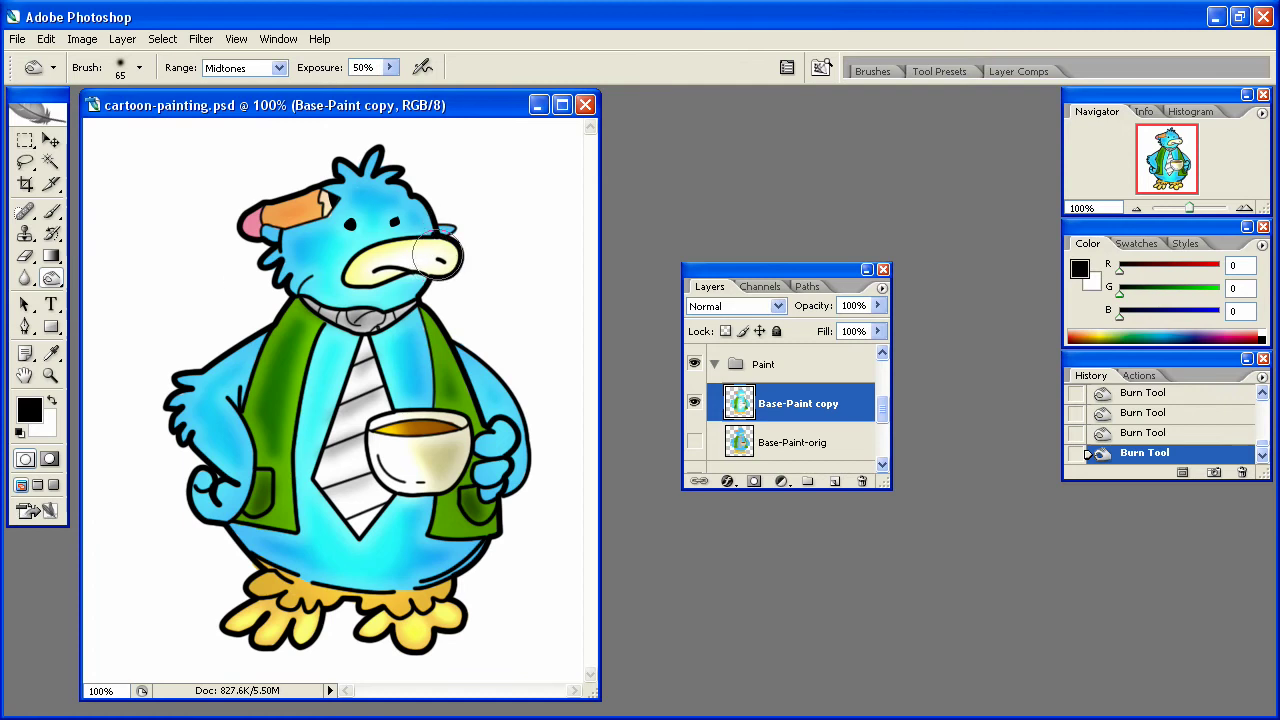
{"action": "left_click_drag", "start_coordinate": [424, 255], "coordinate": [433, 262]}
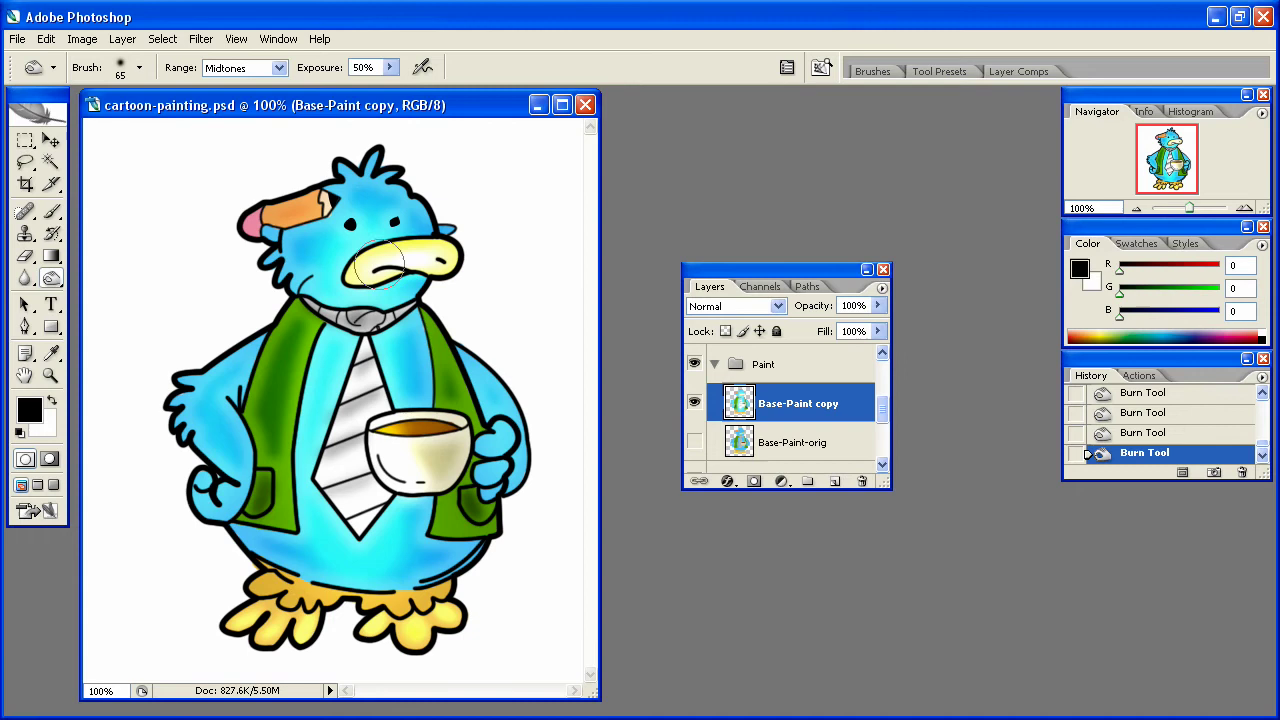
Darken the top of the head with a 96 px Burn brush and the pencil with a resized one.
{"action": "right_click", "coordinate": [383, 248]}
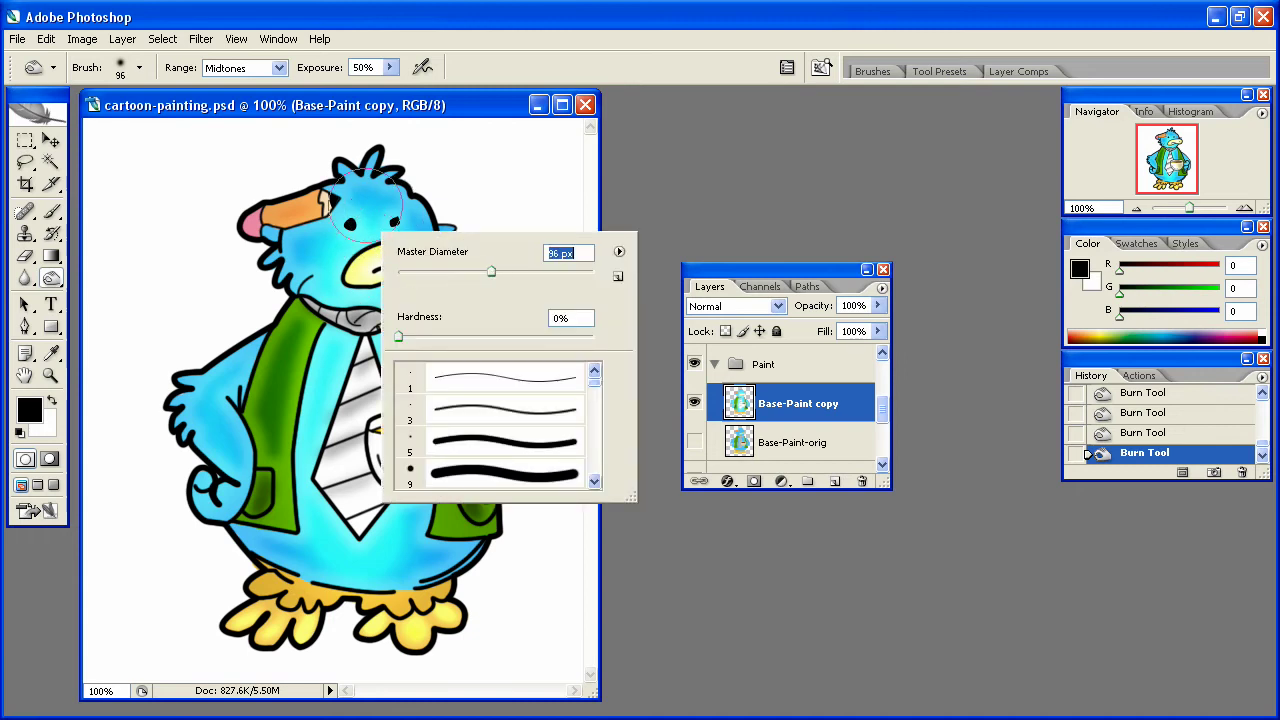
{"action": "key", "text": "Return"}
{"action": "right_click", "coordinate": [320, 215]}
{"action": "left_click", "coordinate": [368, 252]}
Add highlights to the pencil's orange body, pink eraser and tip using the Dodge tool, 8 px brush, Shadows, 34% exposure.
{"action": "left_click", "coordinate": [60, 374]}
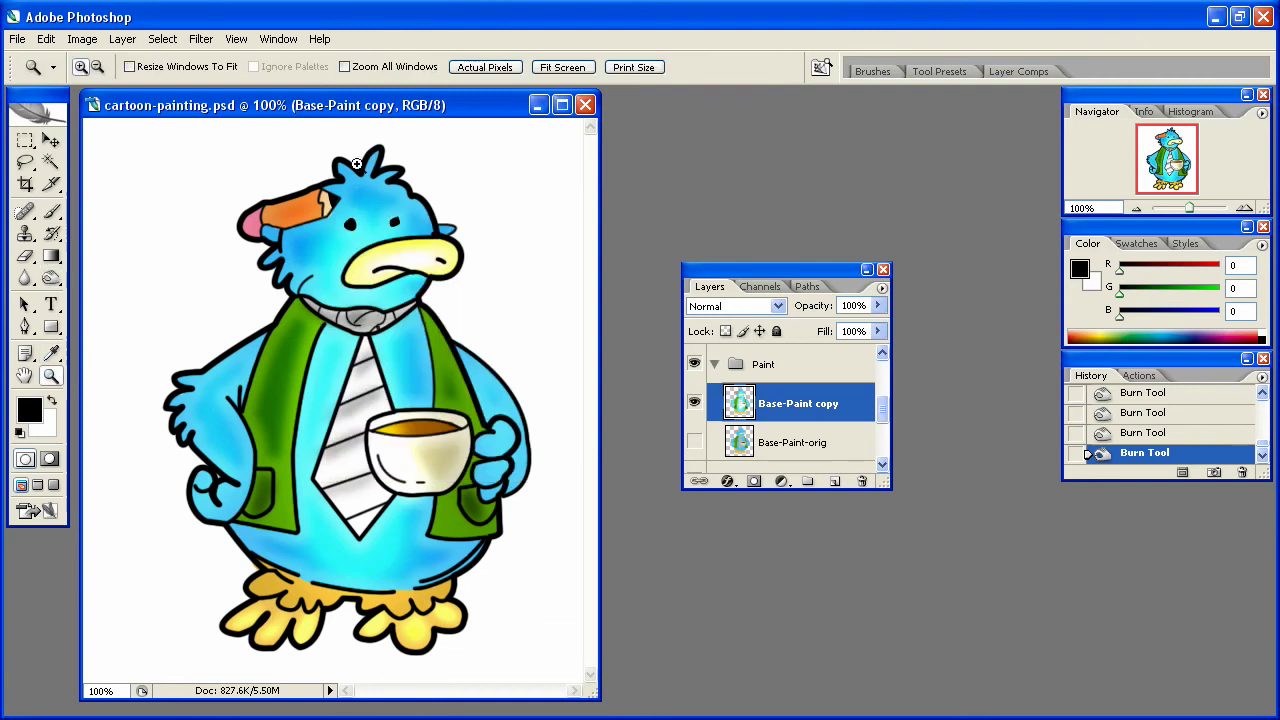
{"action": "left_click_drag", "start_coordinate": [356, 163], "coordinate": [226, 283]}
{"action": "left_click", "coordinate": [51, 278]}
{"action": "left_click", "coordinate": [120, 295]}
{"action": "right_click", "coordinate": [288, 392]}
{"action": "left_click_drag", "start_coordinate": [337, 430], "coordinate": [323, 430]}
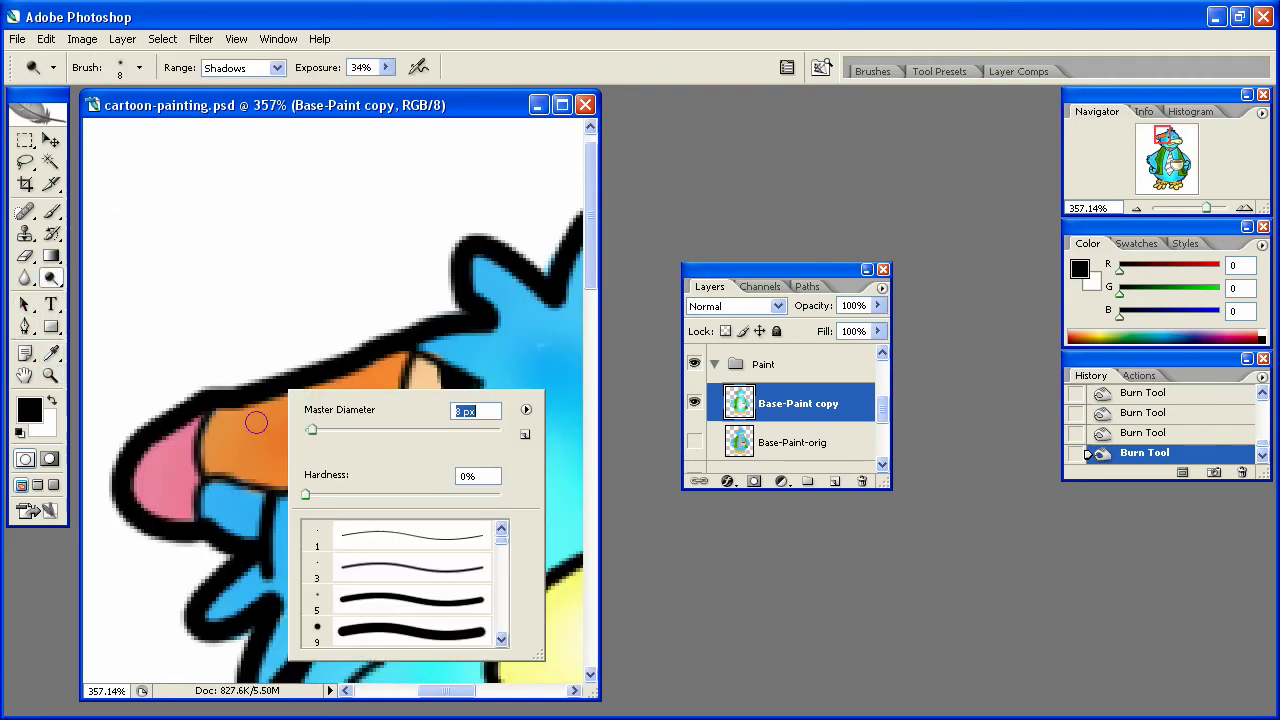
{"action": "mouse_move", "coordinate": [223, 426]}
{"action": "left_mouse_down"}
{"action": "mouse_move", "coordinate": [310, 395]}
{"action": "mouse_move", "coordinate": [228, 424]}
{"action": "mouse_move", "coordinate": [388, 372]}
{"action": "mouse_move", "coordinate": [283, 419]}
{"action": "mouse_move", "coordinate": [376, 373]}
{"action": "left_mouse_up"}
{"action": "left_click_drag", "start_coordinate": [225, 425], "coordinate": [382, 374]}
{"action": "mouse_move", "coordinate": [336, 457]}
{"action": "left_mouse_down"}
{"action": "mouse_move", "coordinate": [399, 432]}
{"action": "mouse_move", "coordinate": [320, 470]}
{"action": "left_mouse_up"}
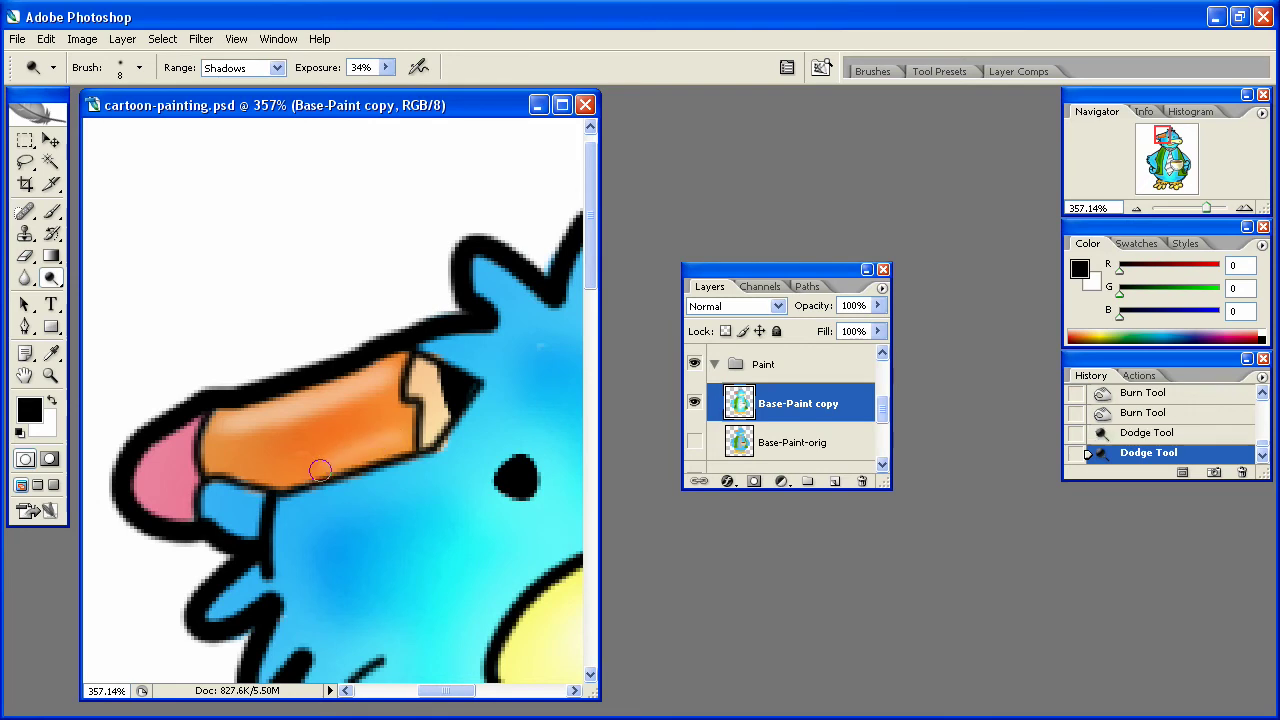
{"action": "mouse_move", "coordinate": [197, 419]}
{"action": "left_mouse_down"}
{"action": "mouse_move", "coordinate": [152, 462]}
{"action": "mouse_move", "coordinate": [181, 462]}
{"action": "mouse_move", "coordinate": [176, 500]}
{"action": "mouse_move", "coordinate": [174, 442]}
{"action": "mouse_move", "coordinate": [180, 480]}
{"action": "left_mouse_up"}
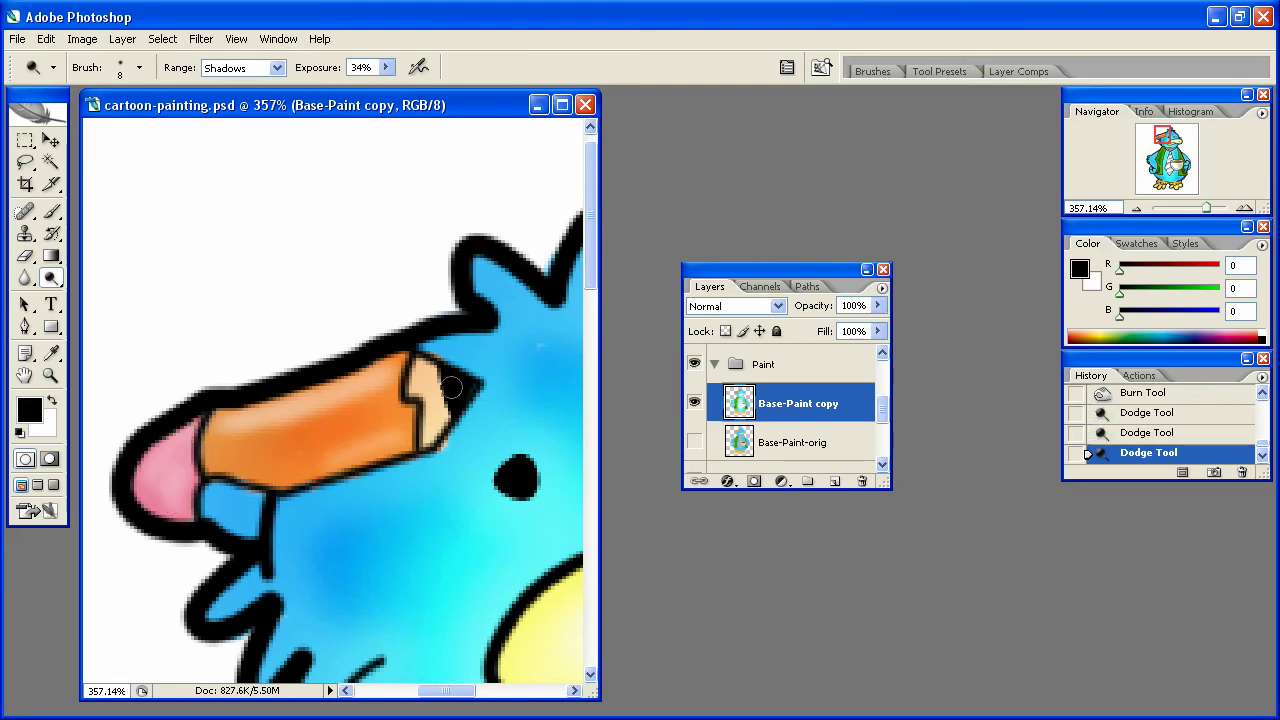
{"action": "left_click_drag", "start_coordinate": [432, 440], "coordinate": [454, 421]}
Lighten the edge of the jacket pocket beside the bent arm with the 8 px Dodge brush.
{"action": "left_click_drag", "start_coordinate": [382, 517], "coordinate": [212, 386]}
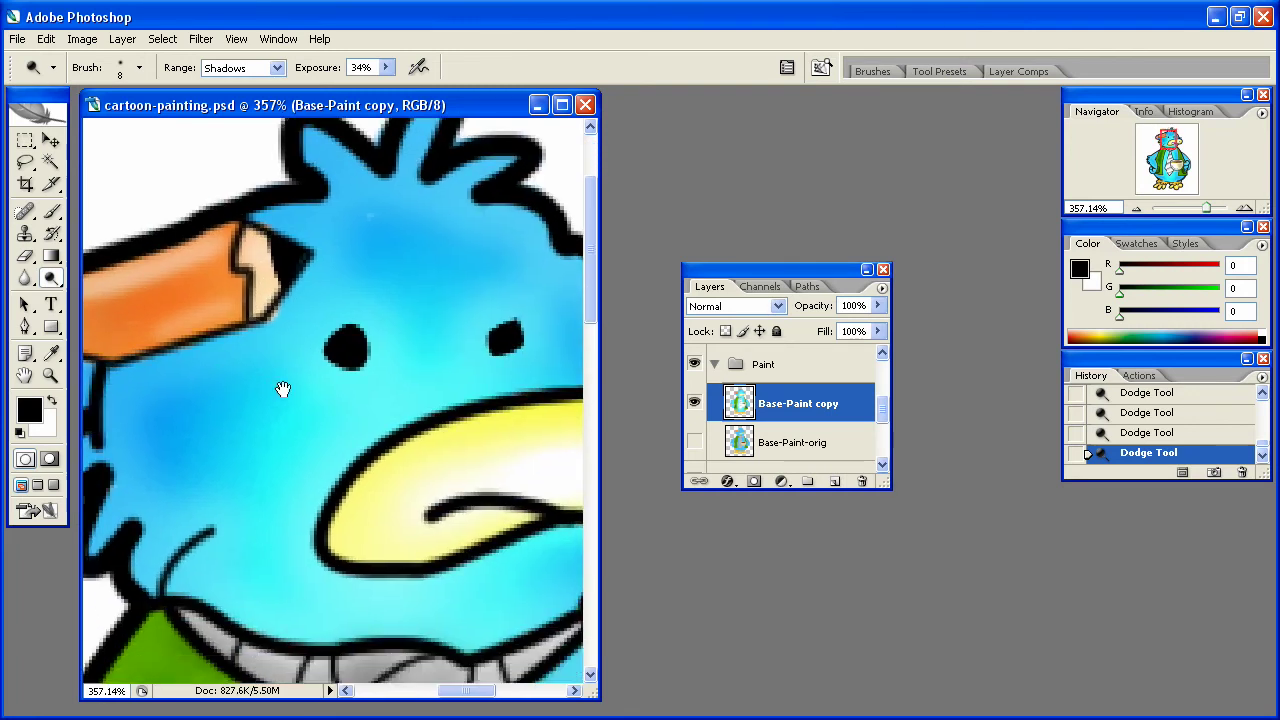
{"action": "left_click_drag", "start_coordinate": [355, 385], "coordinate": [466, 342]}
{"action": "mouse_move", "coordinate": [380, 420]}
{"action": "left_mouse_down"}
{"action": "mouse_move", "coordinate": [404, 324]}
{"action": "mouse_move", "coordinate": [377, 294]}
{"action": "mouse_move", "coordinate": [360, 417]}
{"action": "mouse_move", "coordinate": [460, 203]}
{"action": "mouse_move", "coordinate": [438, 436]}
{"action": "mouse_move", "coordinate": [413, 374]}
{"action": "mouse_move", "coordinate": [350, 461]}
{"action": "left_mouse_up"}
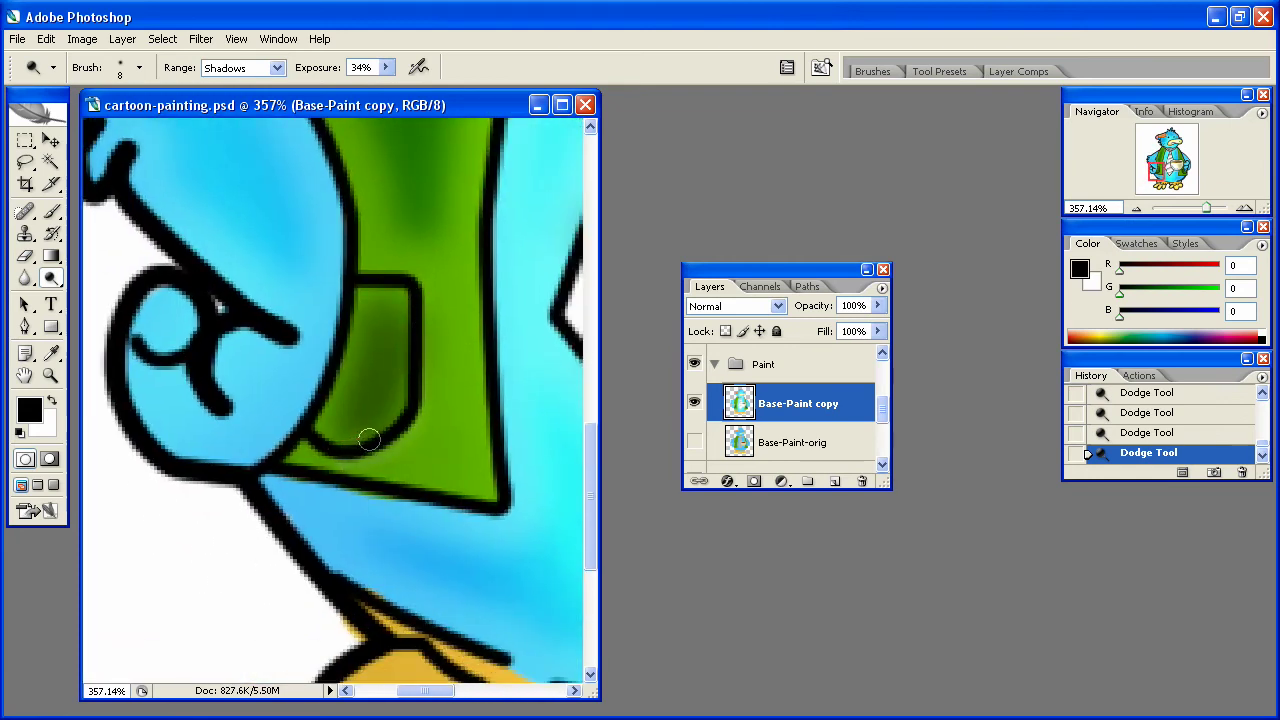
Add highlights around the jacket pockets, including the one below the cup-holding hand, with the 8 px Dodge brush.
{"action": "mouse_move", "coordinate": [370, 308]}
{"action": "left_mouse_down"}
{"action": "mouse_move", "coordinate": [413, 376]}
{"action": "mouse_move", "coordinate": [406, 421]}
{"action": "mouse_move", "coordinate": [419, 337]}
{"action": "mouse_move", "coordinate": [406, 280]}
{"action": "mouse_move", "coordinate": [372, 269]}
{"action": "mouse_move", "coordinate": [433, 298]}
{"action": "mouse_move", "coordinate": [425, 389]}
{"action": "mouse_move", "coordinate": [405, 436]}
{"action": "mouse_move", "coordinate": [350, 468]}
{"action": "mouse_move", "coordinate": [295, 438]}
{"action": "mouse_move", "coordinate": [217, 447]}
{"action": "mouse_move", "coordinate": [435, 400]}
{"action": "mouse_move", "coordinate": [200, 409]}
{"action": "left_mouse_up"}
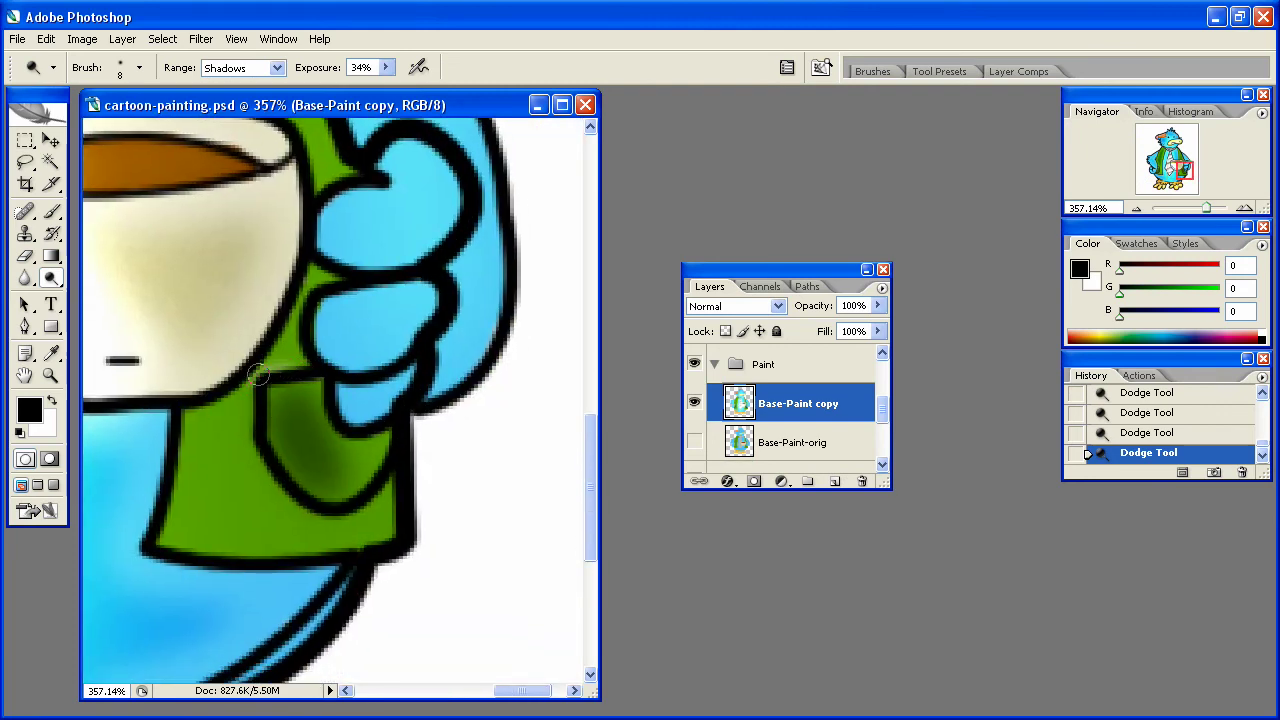
{"action": "mouse_move", "coordinate": [245, 403]}
{"action": "left_mouse_down"}
{"action": "mouse_move", "coordinate": [297, 481]}
{"action": "mouse_move", "coordinate": [391, 494]}
{"action": "left_mouse_up"}
{"action": "left_click_drag", "start_coordinate": [298, 290], "coordinate": [350, 371]}
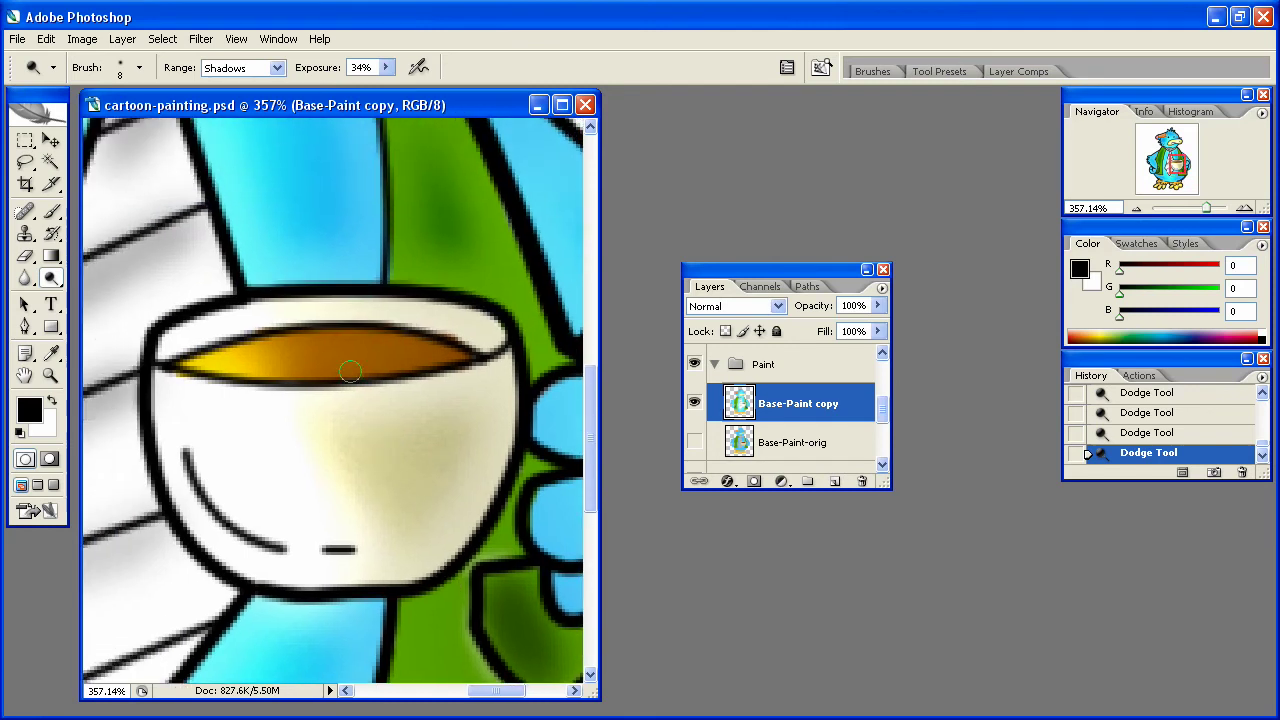
Lighten the coffee surface with the 8 px Dodge brush and the cup's rim and shaded side with a 22 px one.
{"action": "mouse_move", "coordinate": [302, 331]}
{"action": "left_mouse_down"}
{"action": "mouse_move", "coordinate": [201, 352]}
{"action": "mouse_move", "coordinate": [381, 343]}
{"action": "mouse_move", "coordinate": [458, 365]}
{"action": "mouse_move", "coordinate": [339, 331]}
{"action": "mouse_move", "coordinate": [443, 354]}
{"action": "mouse_move", "coordinate": [288, 334]}
{"action": "mouse_move", "coordinate": [470, 374]}
{"action": "left_mouse_up"}
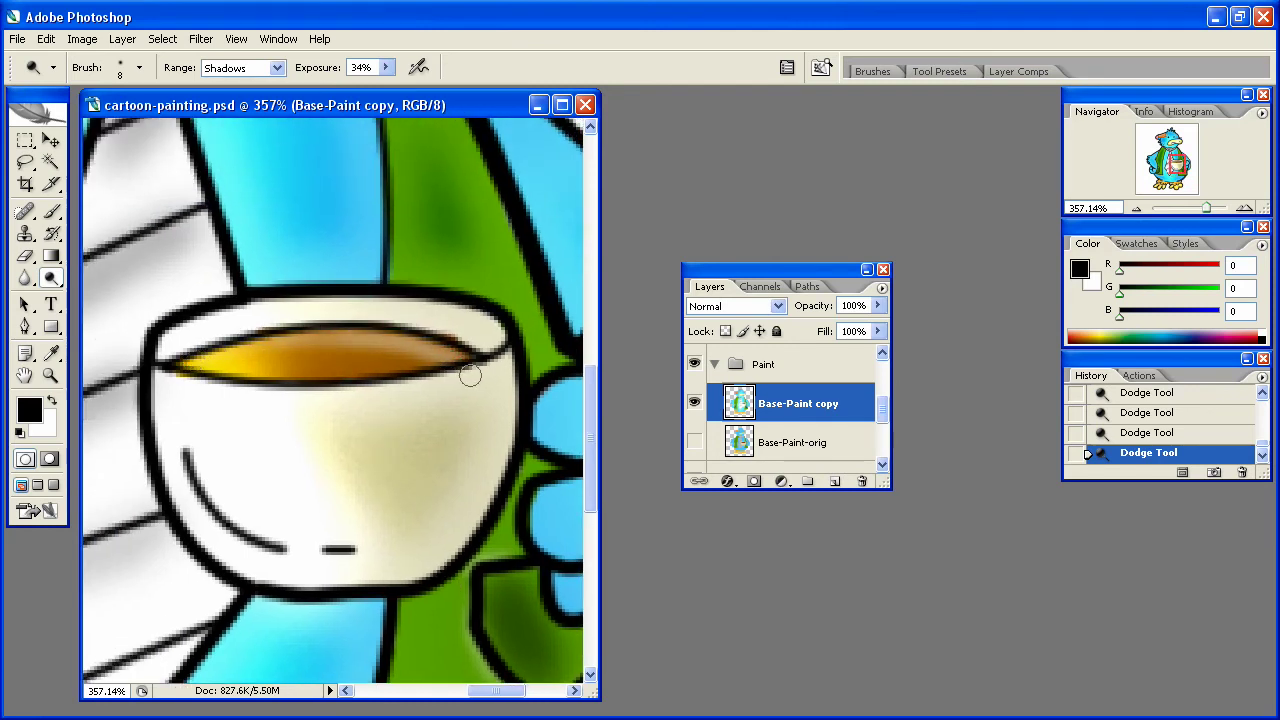
{"action": "right_click", "coordinate": [395, 420]}
{"action": "left_click_drag", "start_coordinate": [418, 460], "coordinate": [432, 461]}
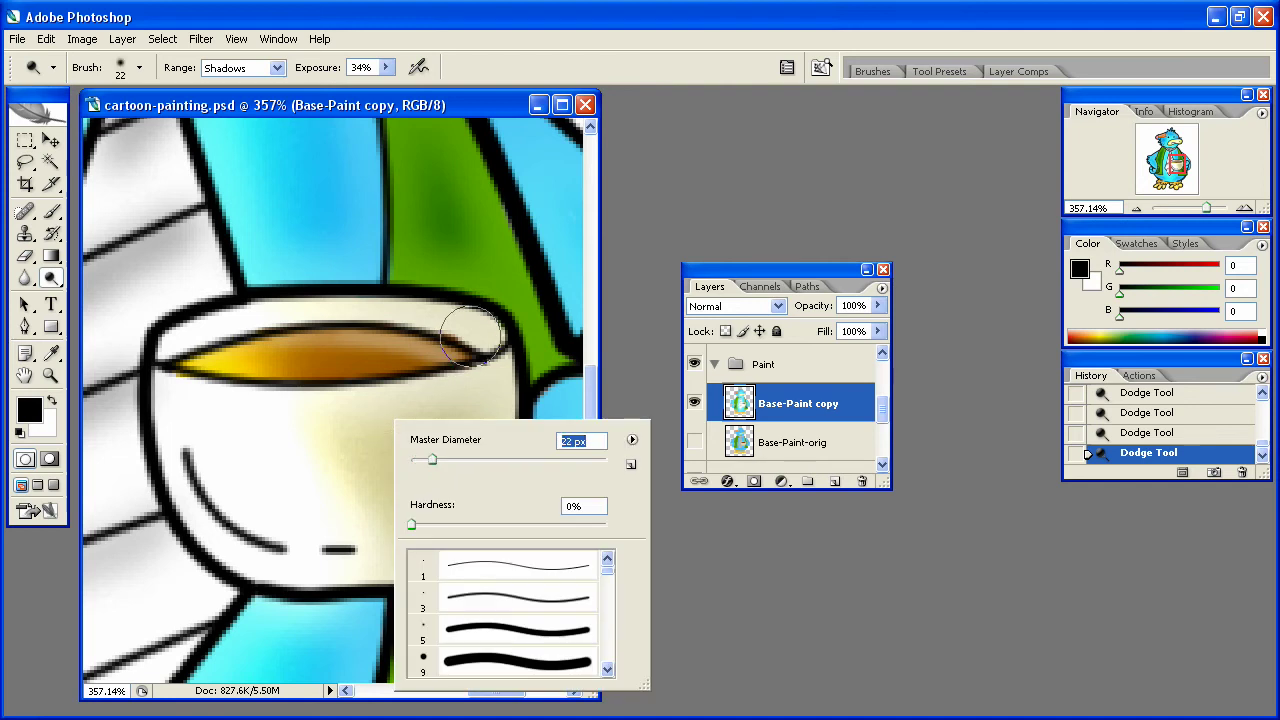
{"action": "left_click_drag", "start_coordinate": [471, 334], "coordinate": [410, 310]}
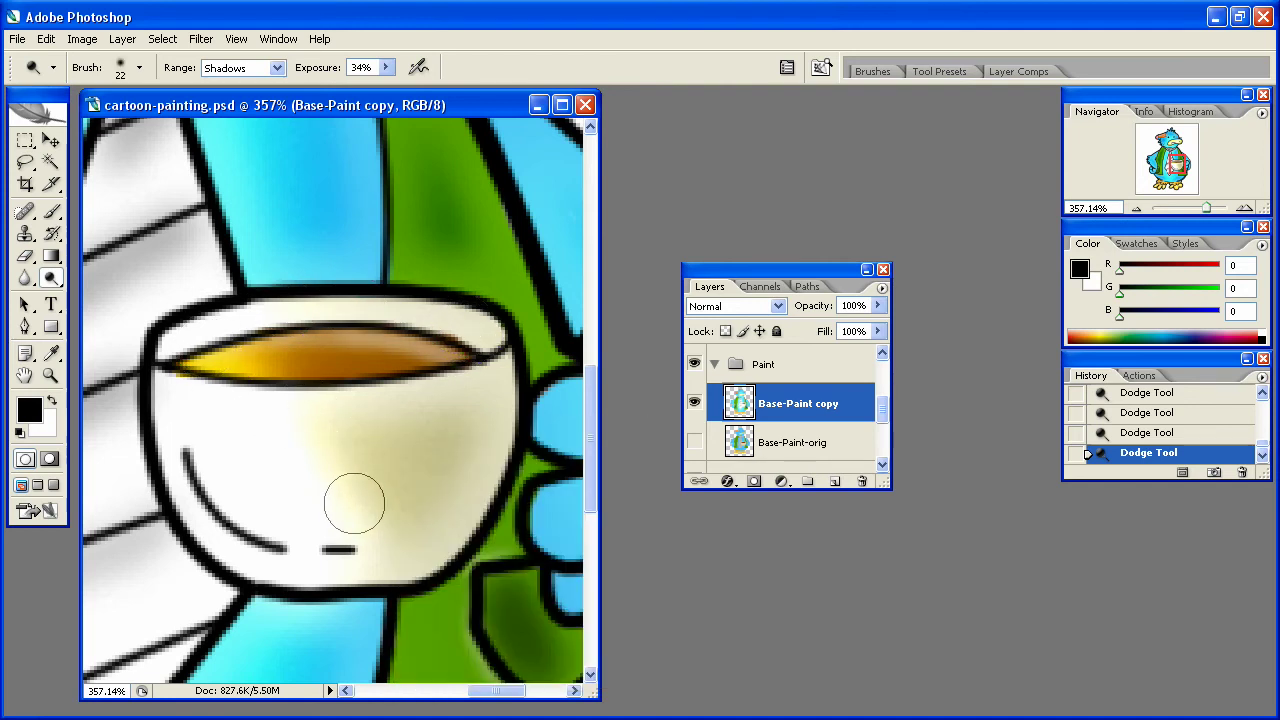
Add an Inner Shadow to the Base-Paint copy layer with a 0 px distance and a 16 px size.
{"action": "key", "text": "i"}
{"action": "left_click", "coordinate": [49, 376]}
{"action": "right_click", "coordinate": [193, 397]}
{"action": "left_click", "coordinate": [230, 427]}
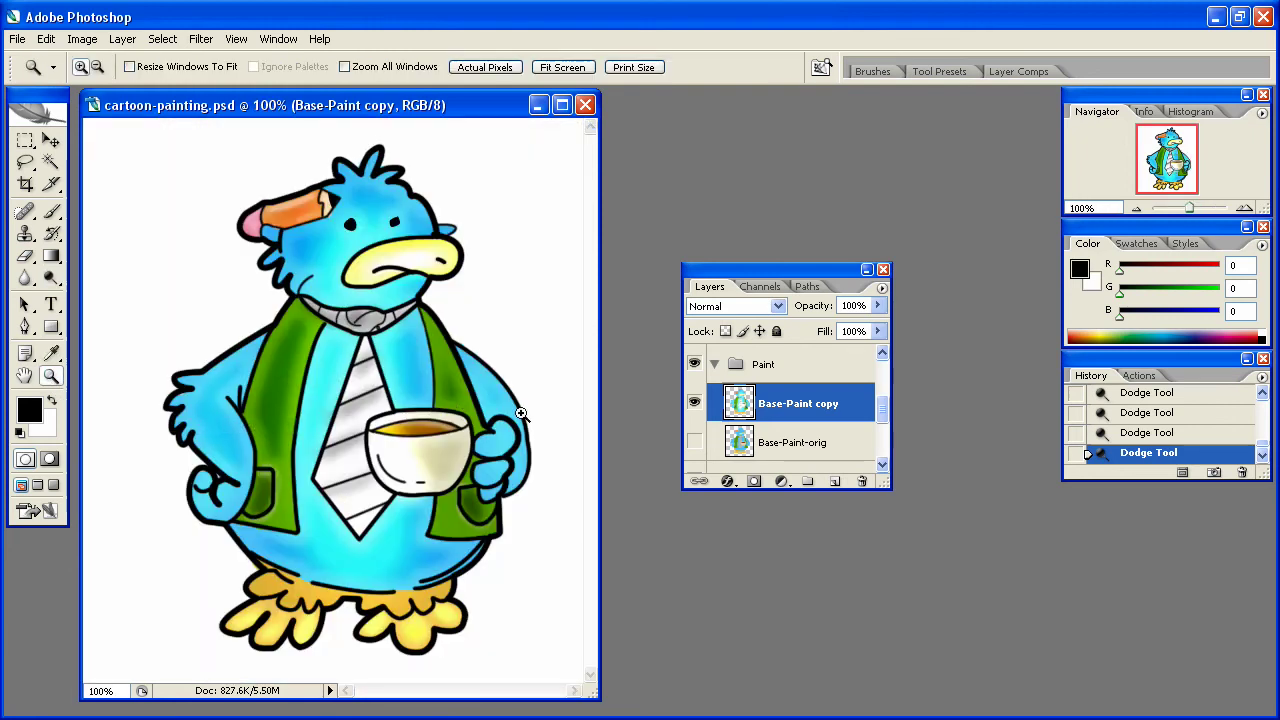
{"action": "double_click", "coordinate": [850, 410]}
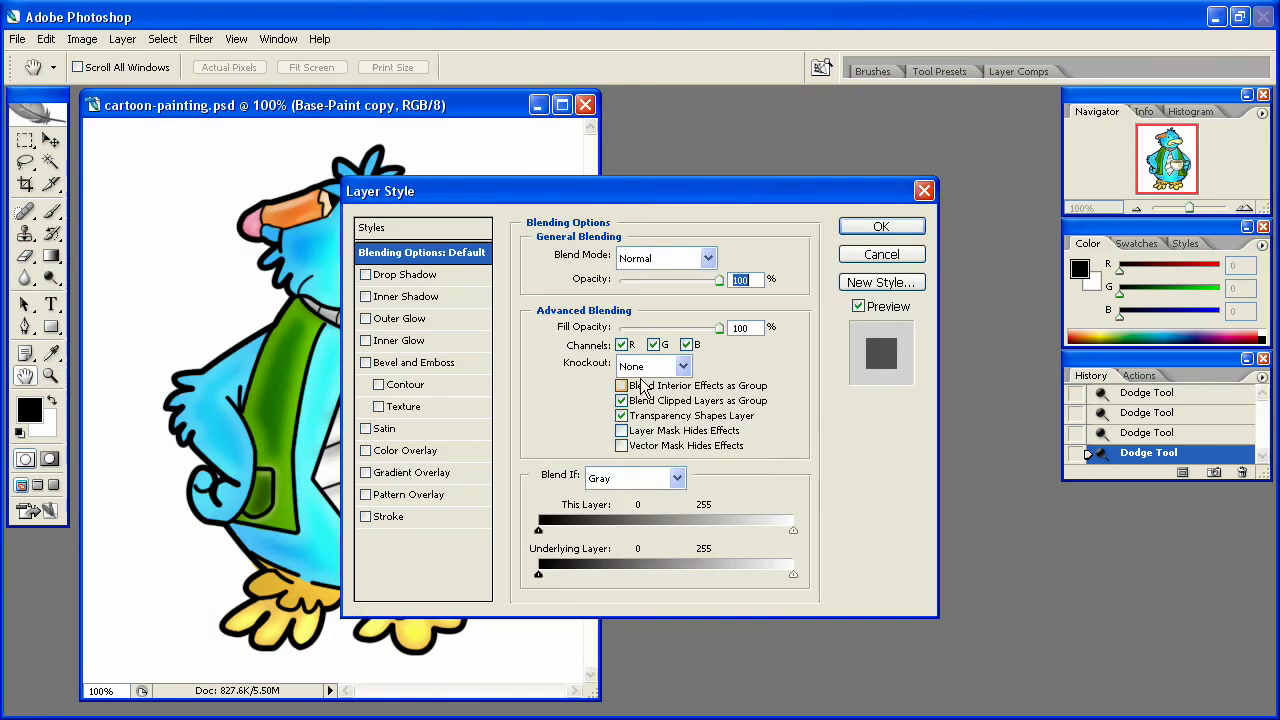
{"action": "left_click_drag", "start_coordinate": [460, 168], "coordinate": [728, 170]}
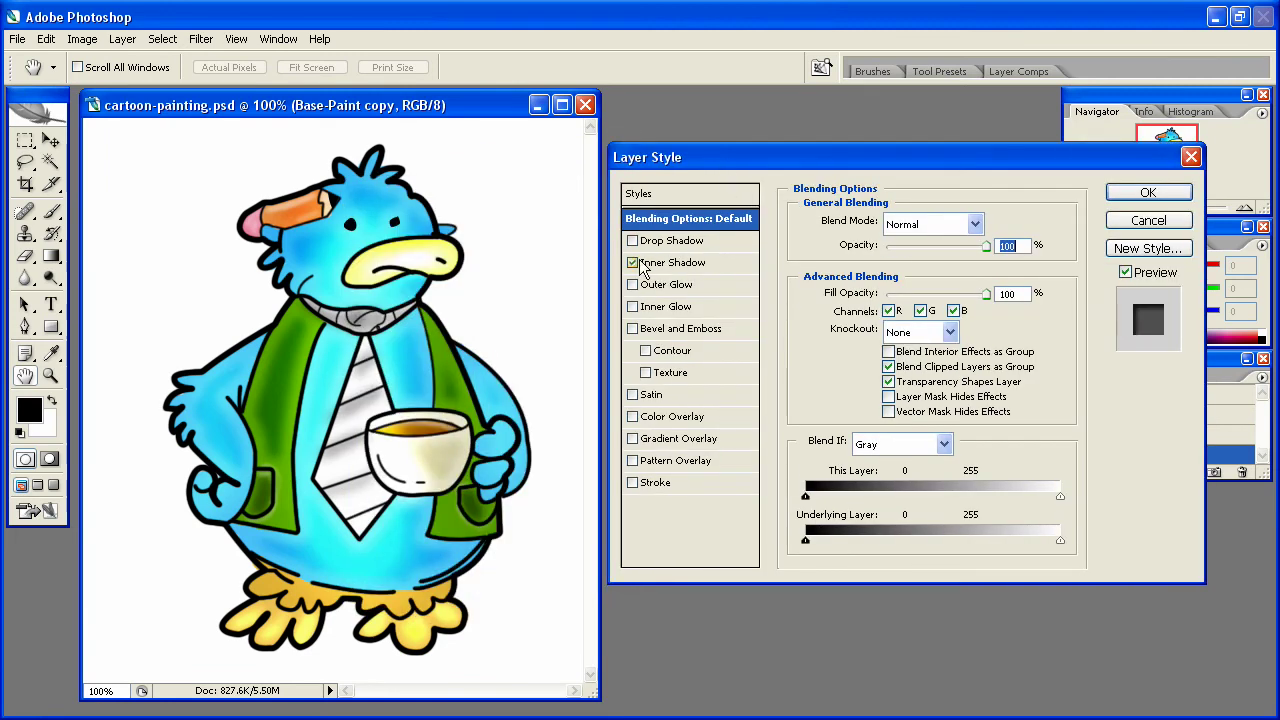
{"action": "left_click", "coordinate": [686, 270]}
{"action": "left_click", "coordinate": [985, 308]}
{"action": "key", "text": "BackSpace"}
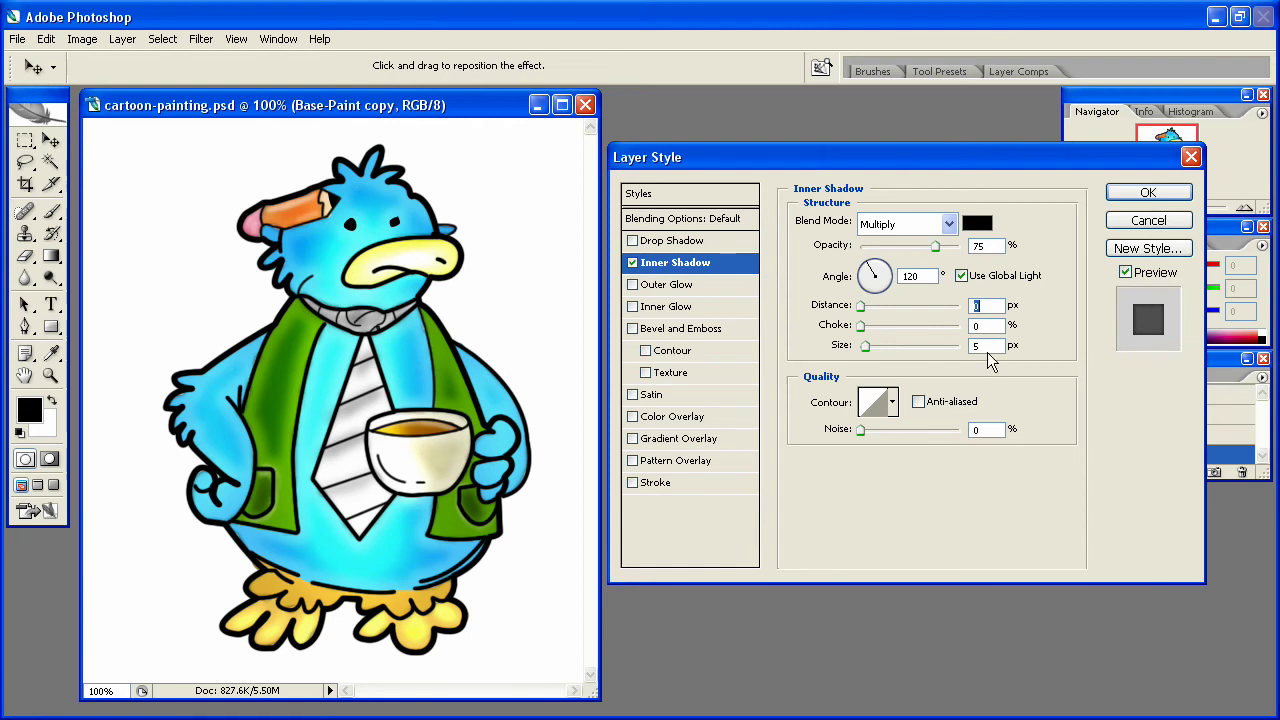
{"action": "key", "text": "Up"}
{"action": "key", "text": "Up"}
{"action": "key", "text": "Up"}
{"action": "key", "text": "Up"}
{"action": "key", "text": "Up"}
{"action": "key", "text": "Up"}
{"action": "key", "text": "Up"}
{"action": "key", "text": "Up"}
{"action": "key", "text": "Up"}
{"action": "key", "text": "Up"}
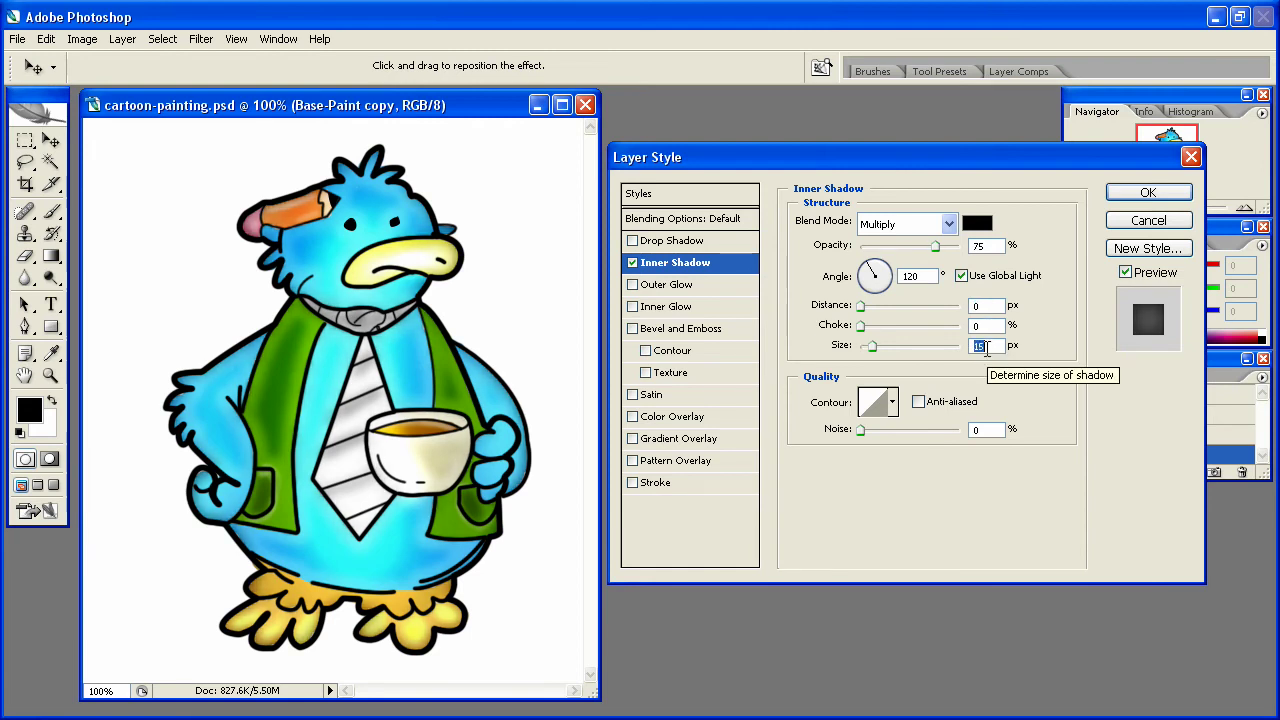
Set the Inner Shadow's distance to 5 px and its light angle to 131°.
{"action": "left_click", "coordinate": [989, 304]}
{"action": "key", "text": "Up"}
{"action": "key", "text": "Up"}
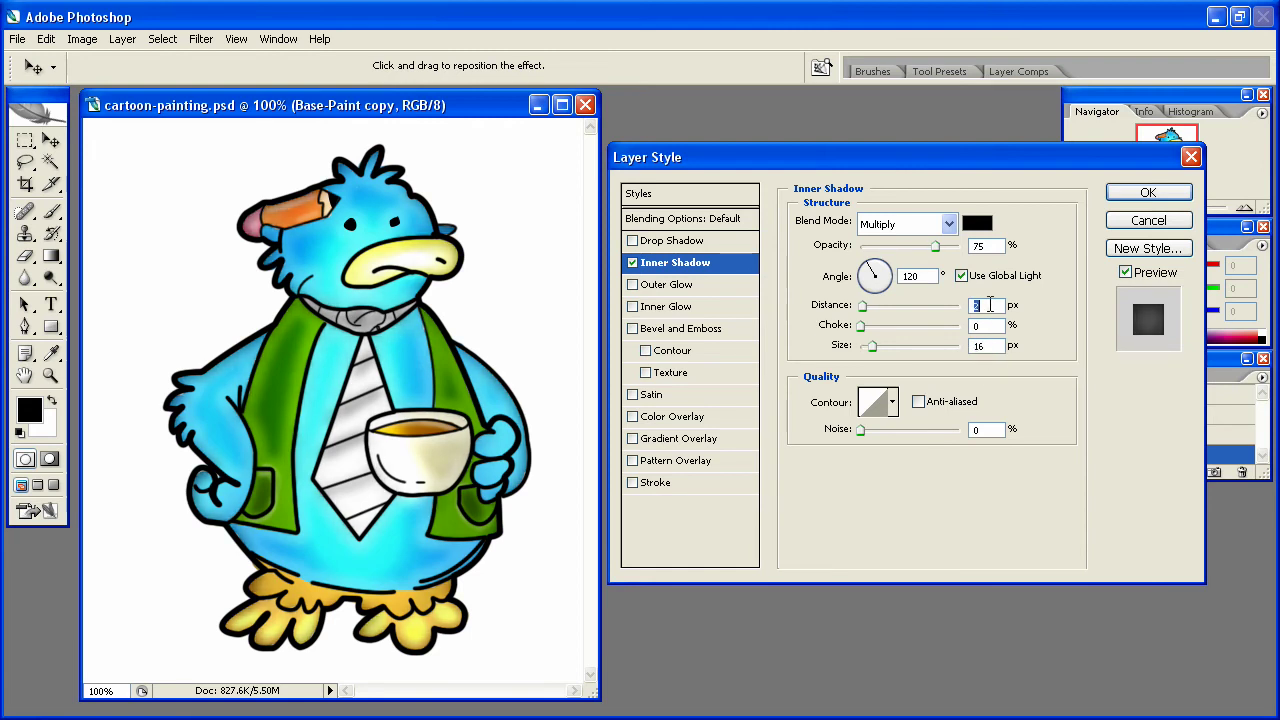
{"action": "key", "text": "Up"}
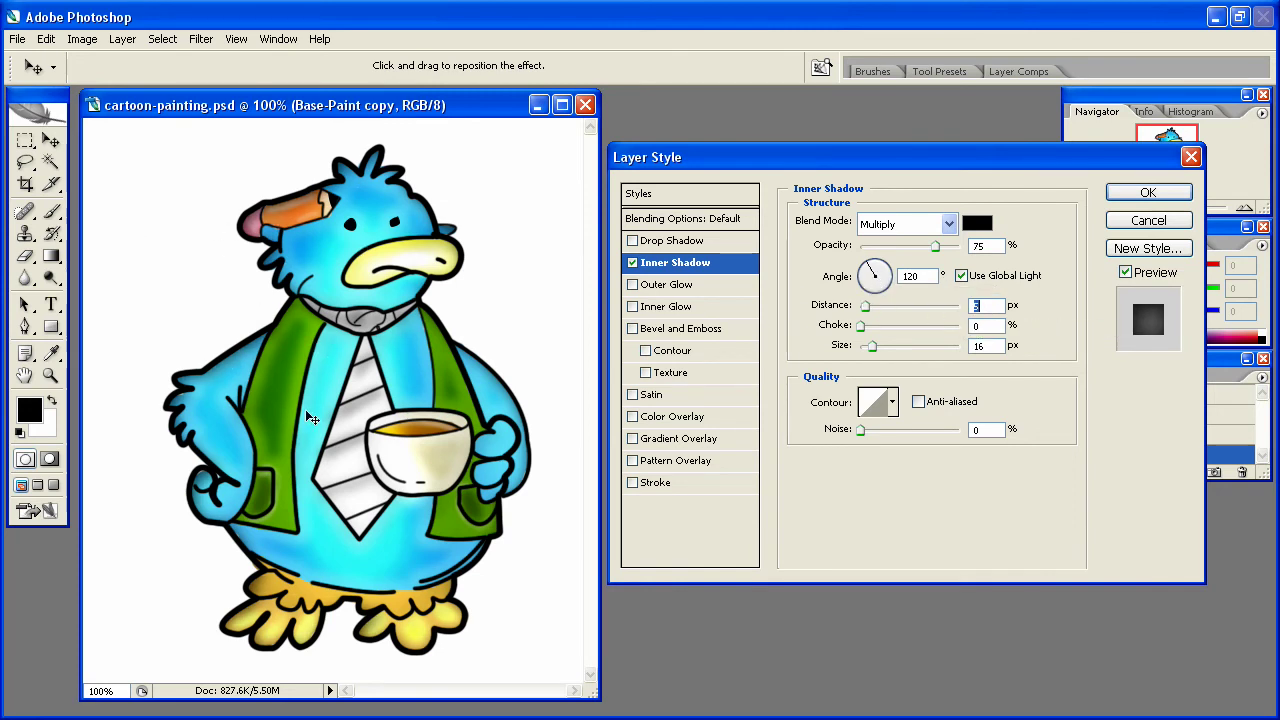
{"action": "key", "text": "Up"}
{"action": "key", "text": "Up"}
{"action": "left_click", "coordinate": [880, 276]}
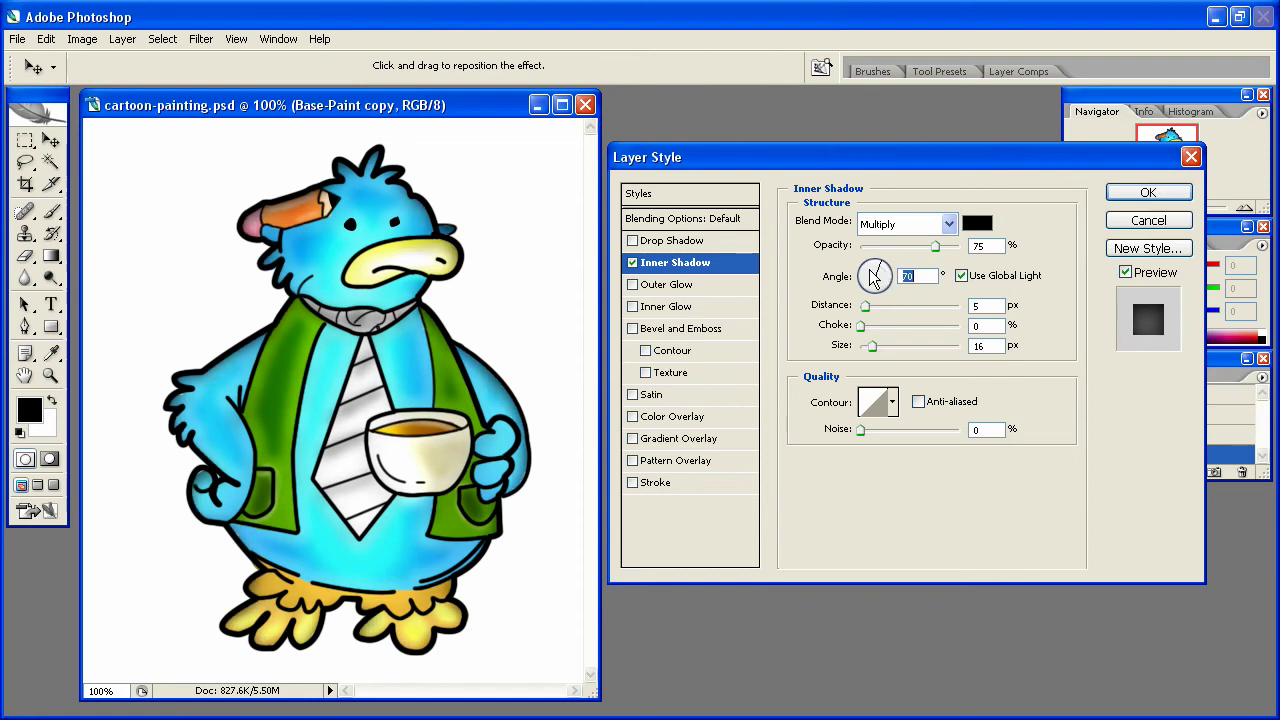
{"action": "left_click_drag", "start_coordinate": [893, 289], "coordinate": [868, 281]}
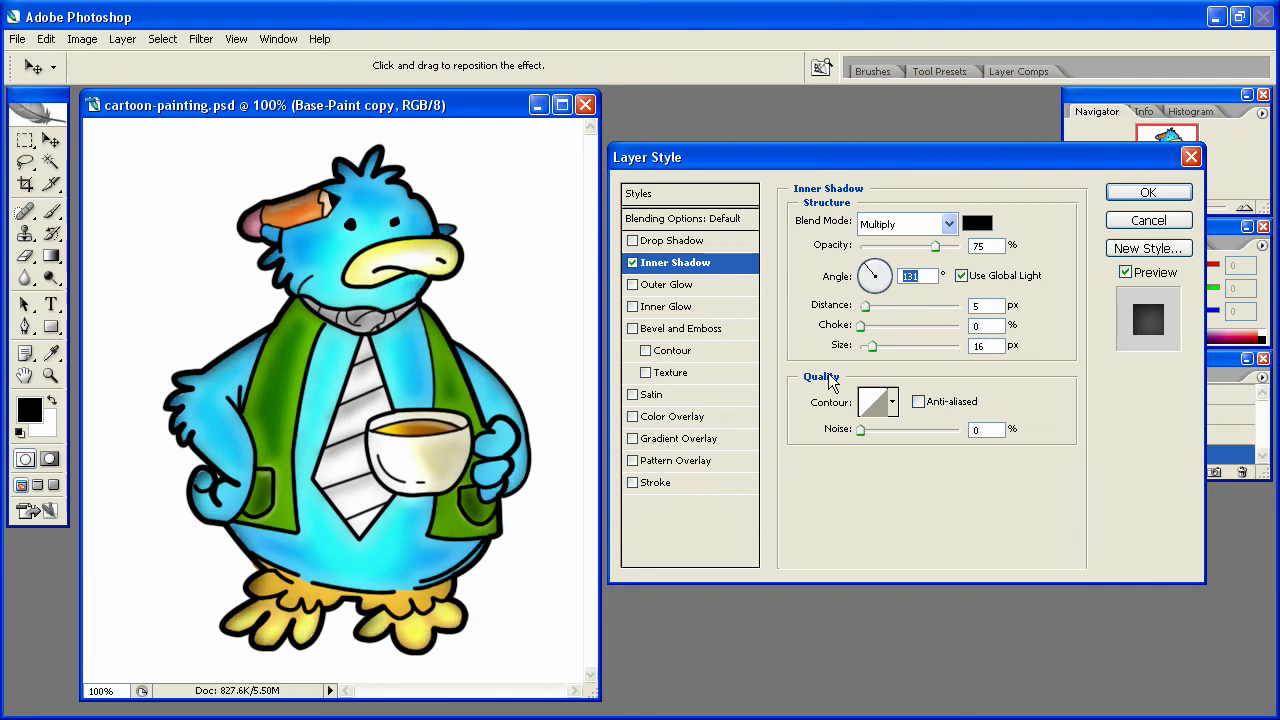
Add a Drop Shadow with an 8 px distance and 13 px size, without Inner Glow, and apply the layer style.
{"action": "left_click", "coordinate": [668, 307]}
{"action": "left_click", "coordinate": [632, 306]}
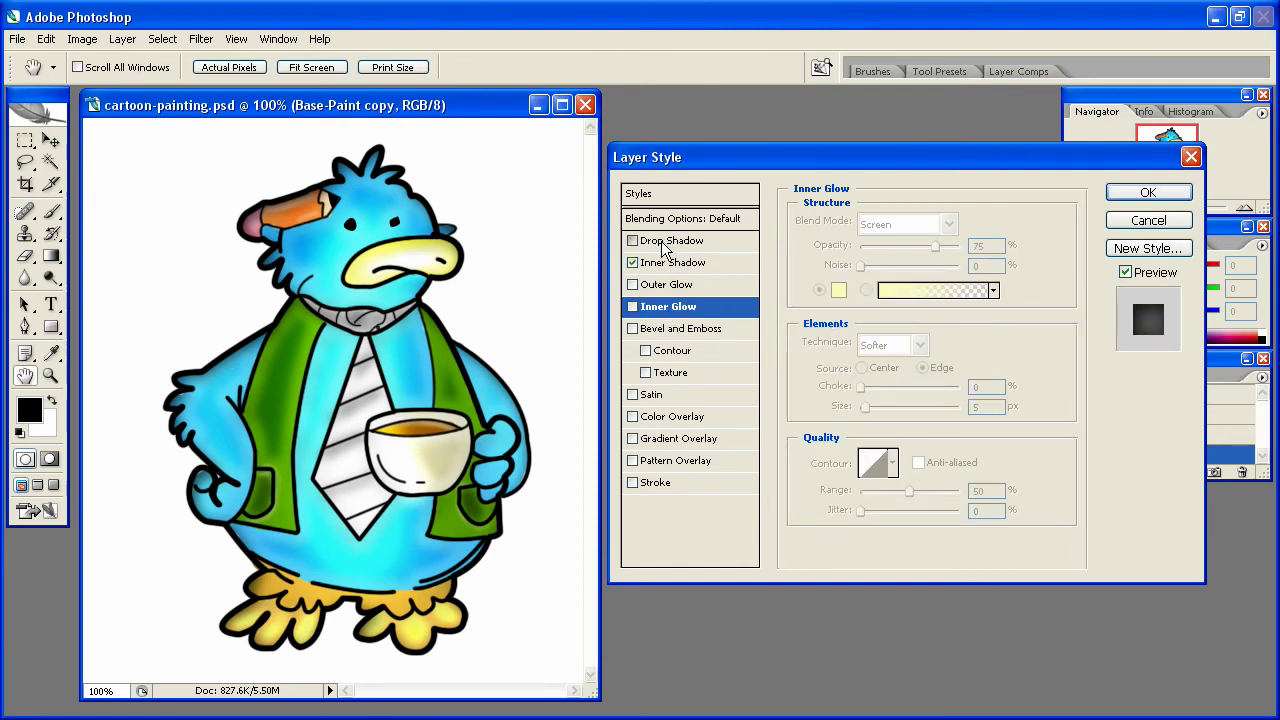
{"action": "left_click", "coordinate": [662, 244]}
{"action": "key", "text": "Tab"}
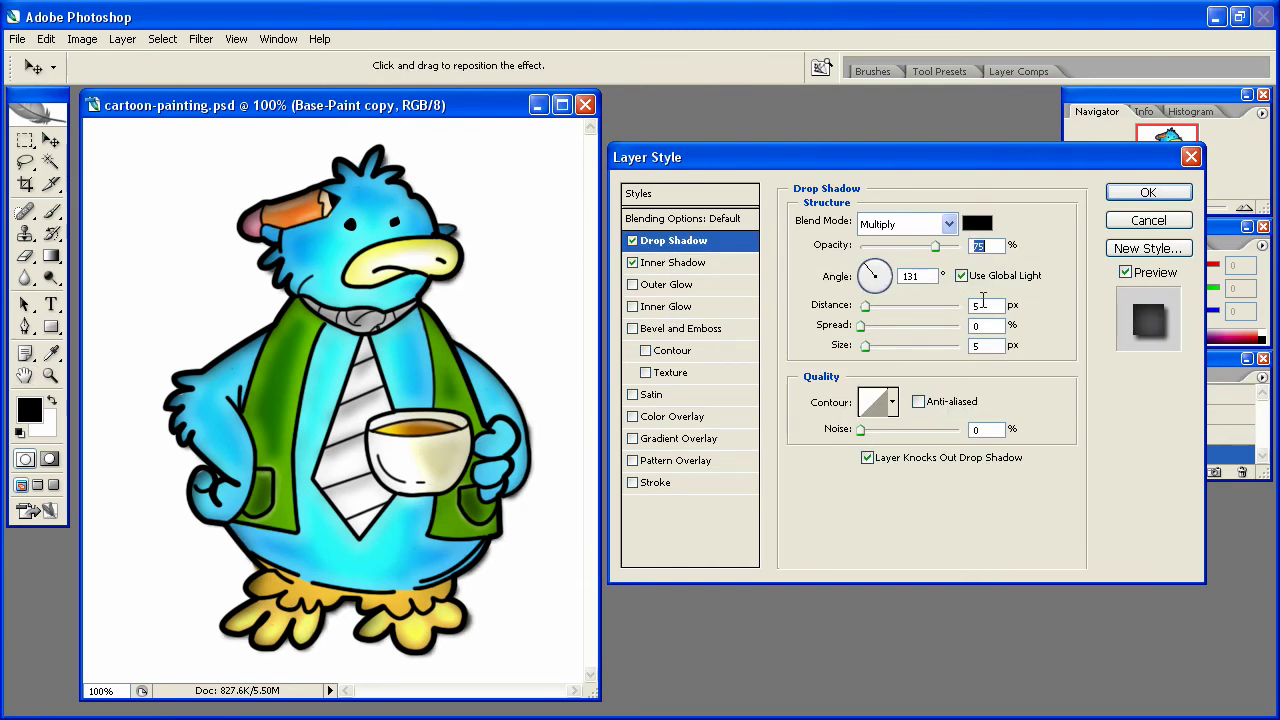
{"action": "key", "text": "Up"}
{"action": "key", "text": "Up"}
{"action": "key", "text": "Up"}
{"action": "key", "text": "Up"}
{"action": "key", "text": "Up"}
{"action": "key", "text": "Up"}
{"action": "key", "text": "Up"}
{"action": "key", "text": "Up"}
{"action": "key", "text": "Up"}
{"action": "key", "text": "Up"}
{"action": "key", "text": "Up"}
{"action": "key", "text": "Up"}
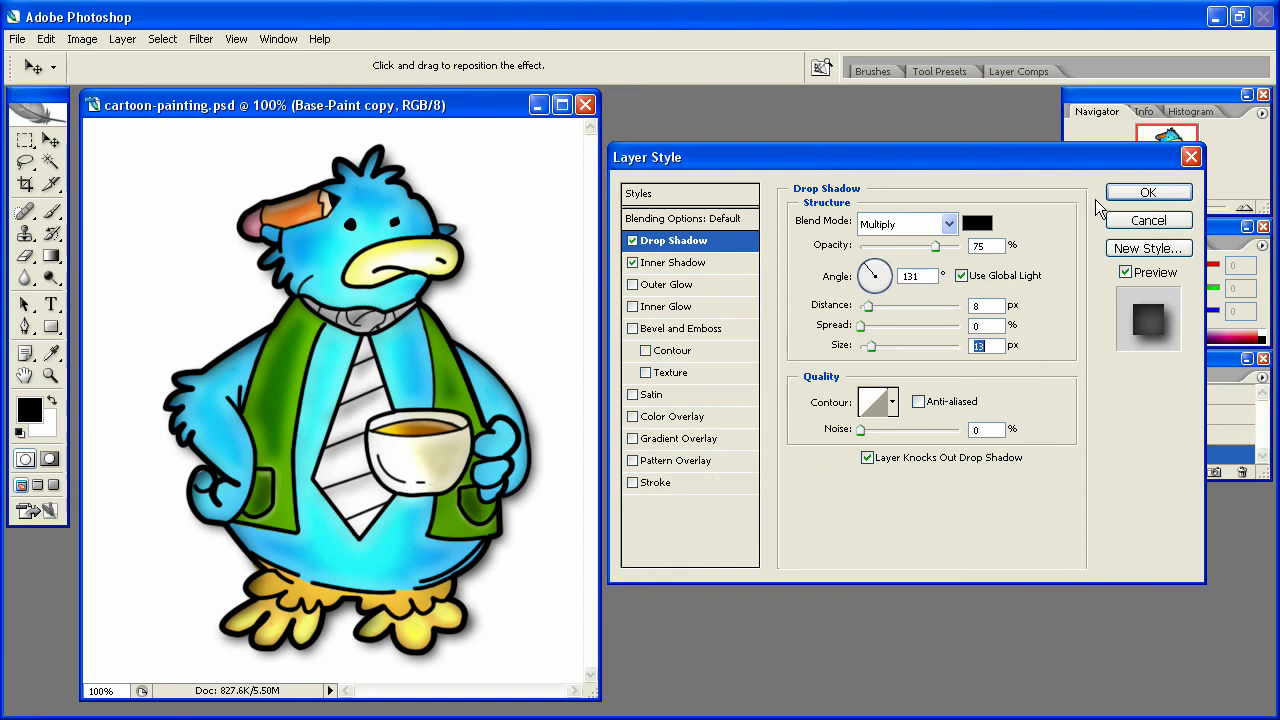
{"action": "key", "text": "Return"}
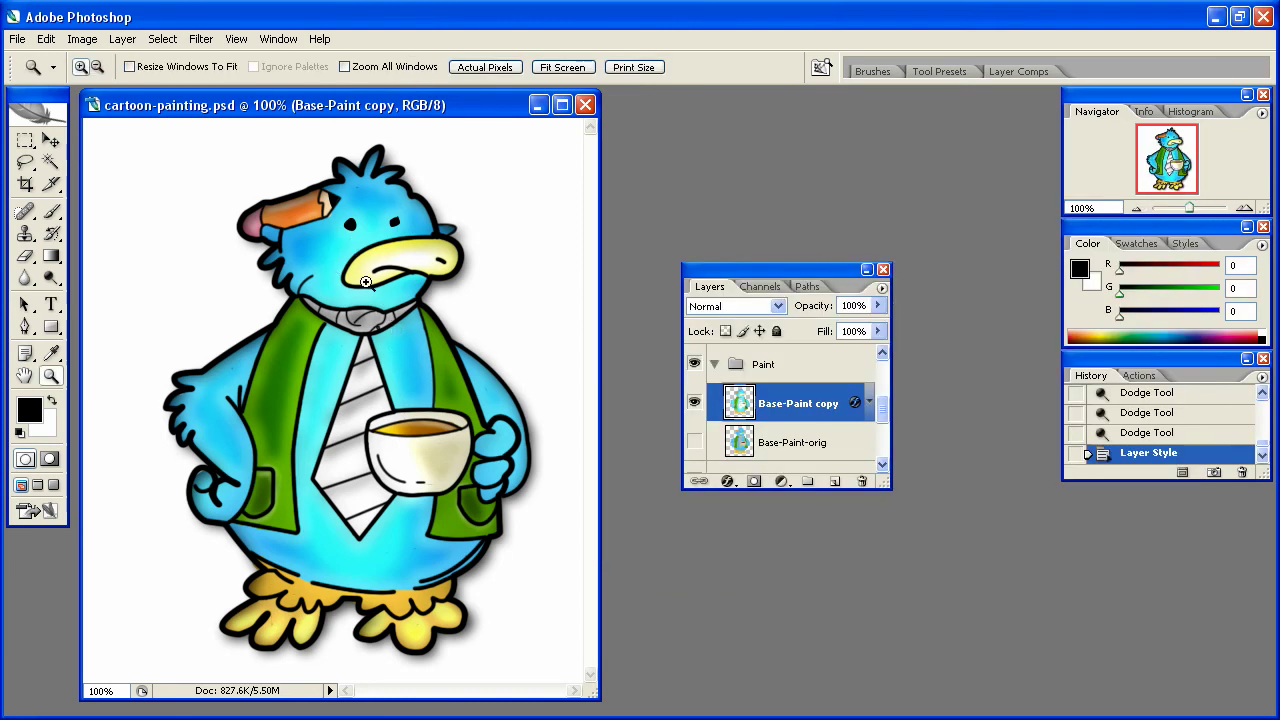
Lighten the pencil's eraser and body with a smaller Dodge brush, and undo the last stroke.
{"action": "left_click_drag", "start_coordinate": [270, 232], "coordinate": [222, 262]}
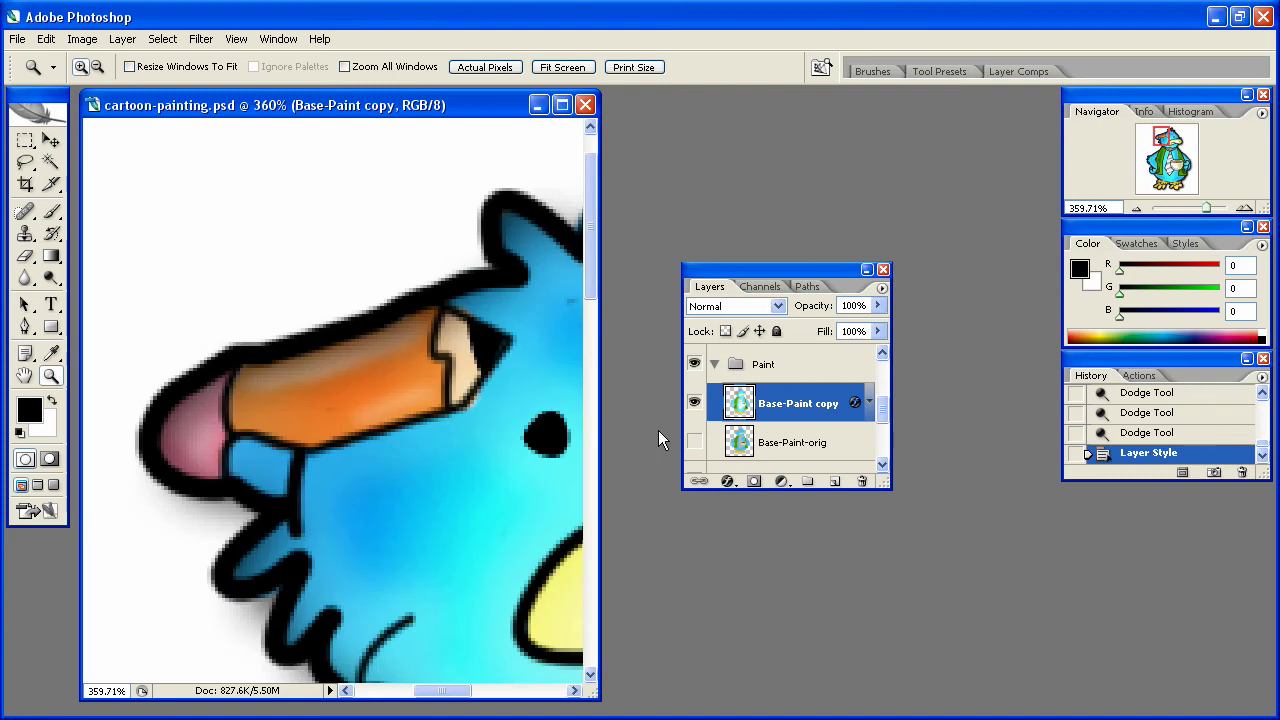
{"action": "left_click", "coordinate": [50, 278]}
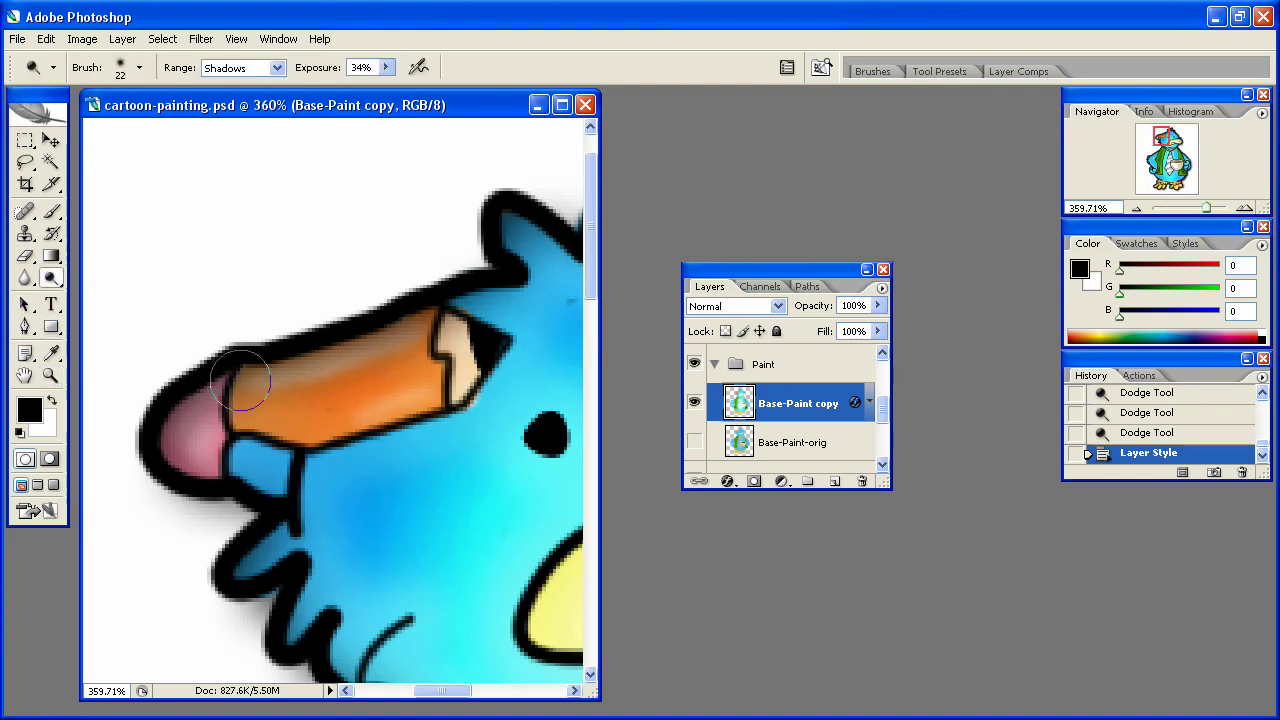
{"action": "right_click", "coordinate": [380, 429]}
{"action": "left_click_drag", "start_coordinate": [444, 428], "coordinate": [390, 428]}
{"action": "key", "text": "Down"}
{"action": "key", "text": "Down"}
{"action": "key", "text": "Down"}
{"action": "key", "text": "Down"}
{"action": "key", "text": "Down"}
{"action": "key", "text": "Down"}
{"action": "key", "text": "Down"}
{"action": "key", "text": "Down"}
{"action": "key", "text": "Down"}
{"action": "mouse_move", "coordinate": [217, 389]}
{"action": "left_mouse_down"}
{"action": "mouse_move", "coordinate": [185, 420]}
{"action": "mouse_move", "coordinate": [242, 380]}
{"action": "mouse_move", "coordinate": [407, 352]}
{"action": "mouse_move", "coordinate": [403, 332]}
{"action": "mouse_move", "coordinate": [431, 326]}
{"action": "mouse_move", "coordinate": [399, 350]}
{"action": "mouse_move", "coordinate": [340, 359]}
{"action": "mouse_move", "coordinate": [293, 403]}
{"action": "mouse_move", "coordinate": [440, 360]}
{"action": "left_mouse_up"}
{"action": "left_click", "coordinate": [50, 376]}
{"action": "right_click", "coordinate": [218, 378]}
{"action": "left_click", "coordinate": [272, 410]}
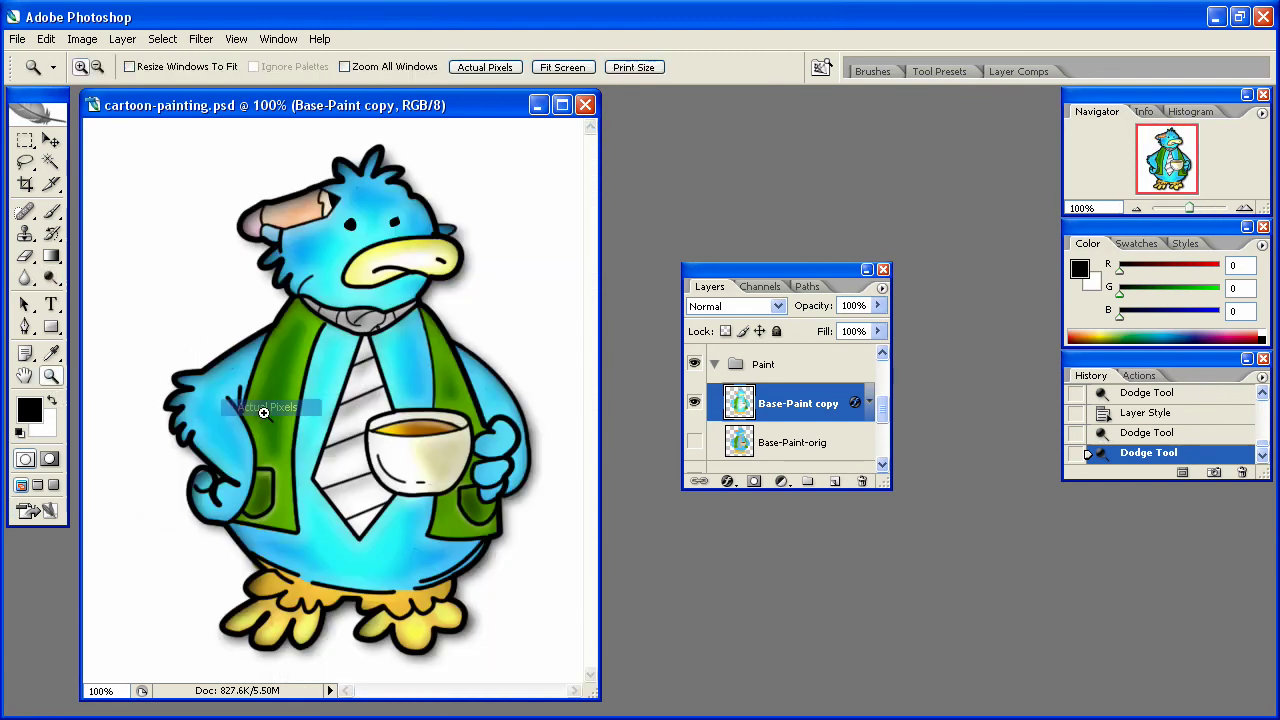
{"action": "key", "text": "ctrl+z"}
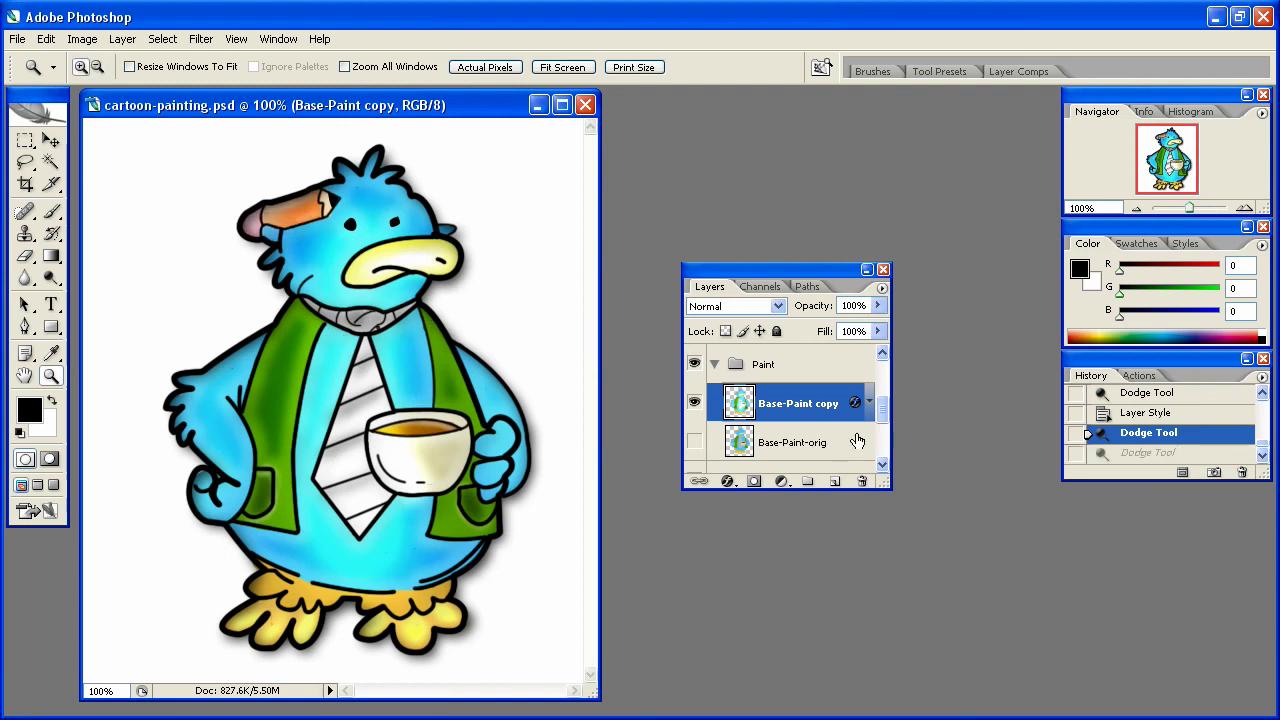
Compare the Base-Paint copy layer with and without its Inner Shadow, and leave that effect turned off.
{"action": "left_click", "coordinate": [866, 403]}
{"action": "left_click", "coordinate": [767, 467]}
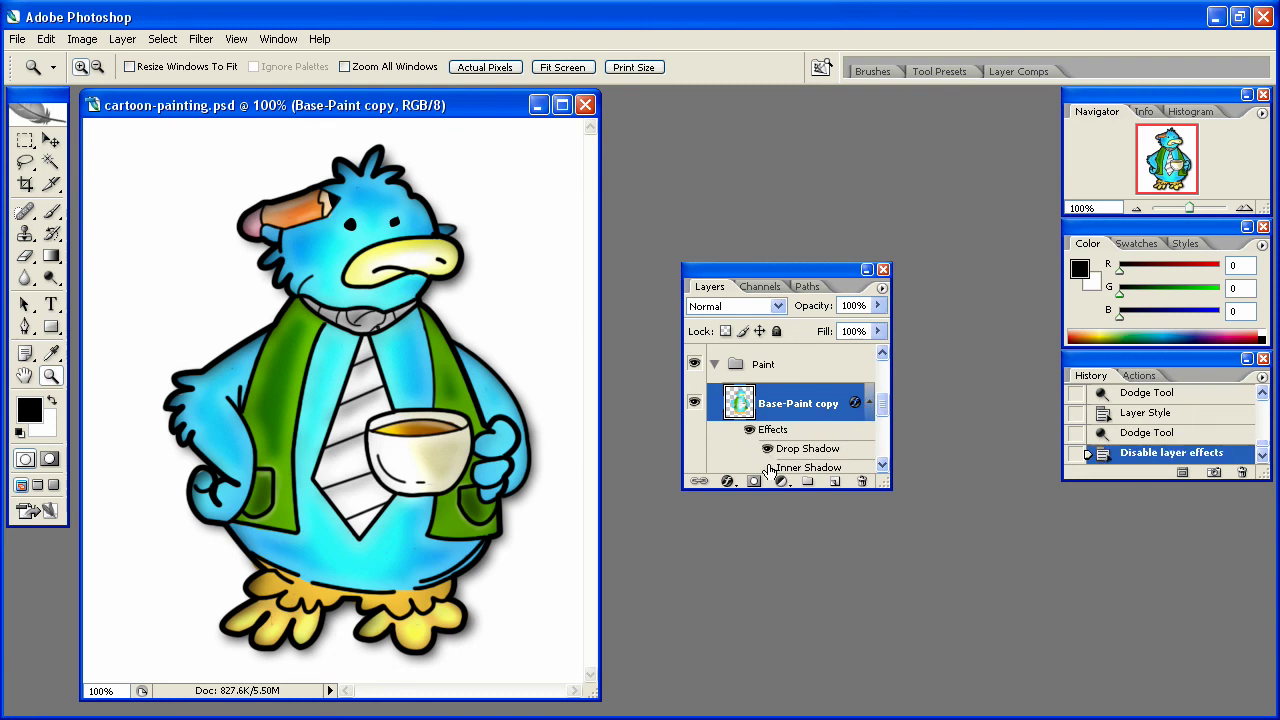
{"action": "left_click", "coordinate": [767, 467]}
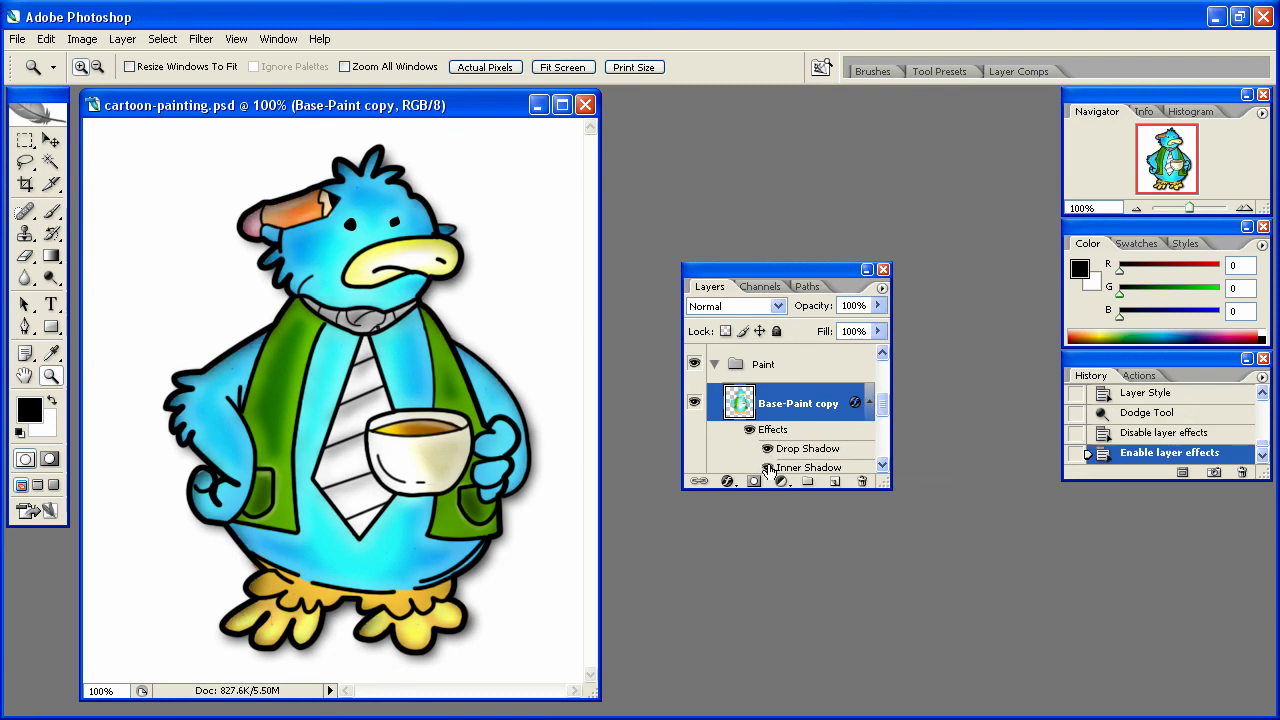
{"action": "left_click", "coordinate": [767, 467]}
{"action": "left_click", "coordinate": [767, 467]}
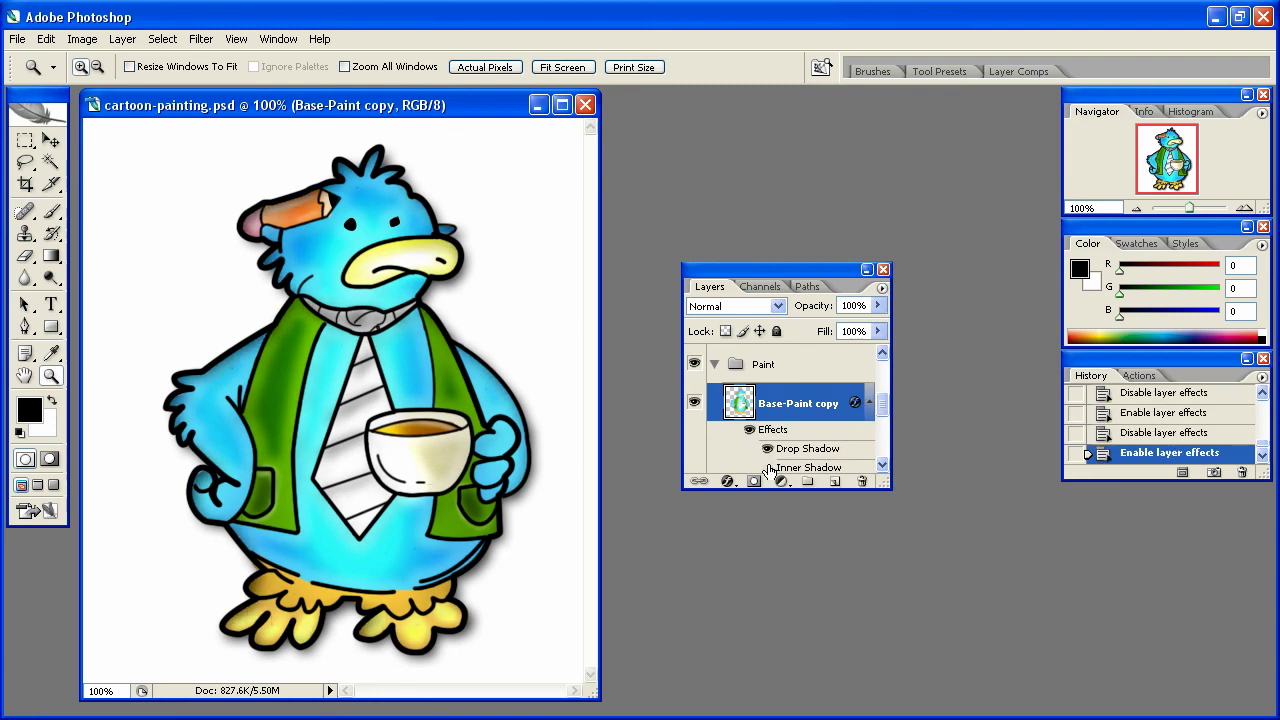
{"action": "left_click", "coordinate": [767, 467]}
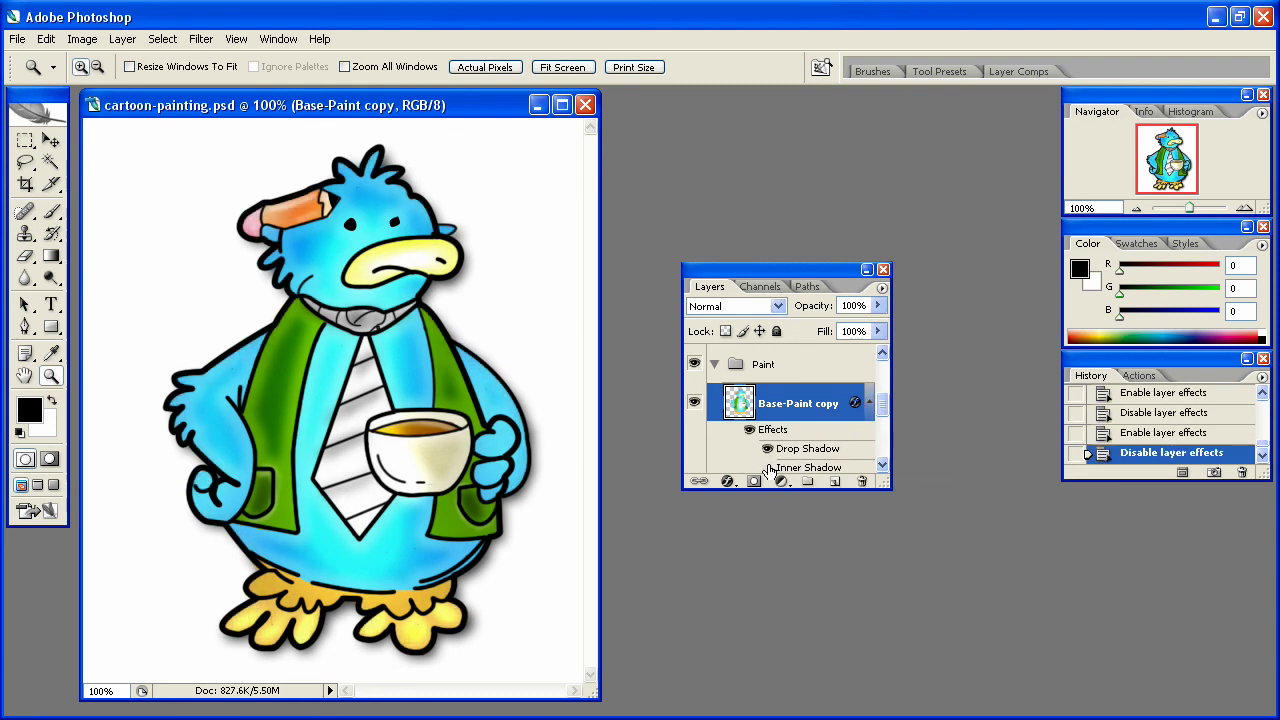
{"action": "left_click", "coordinate": [867, 402]}
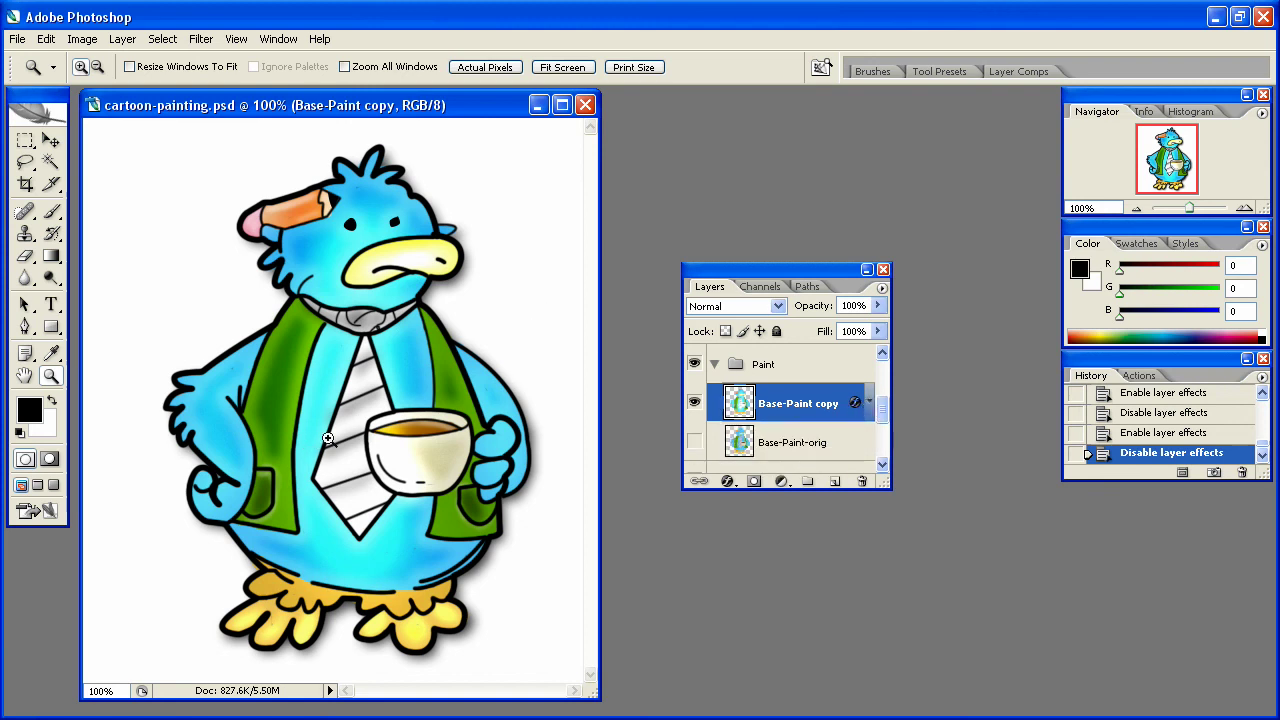